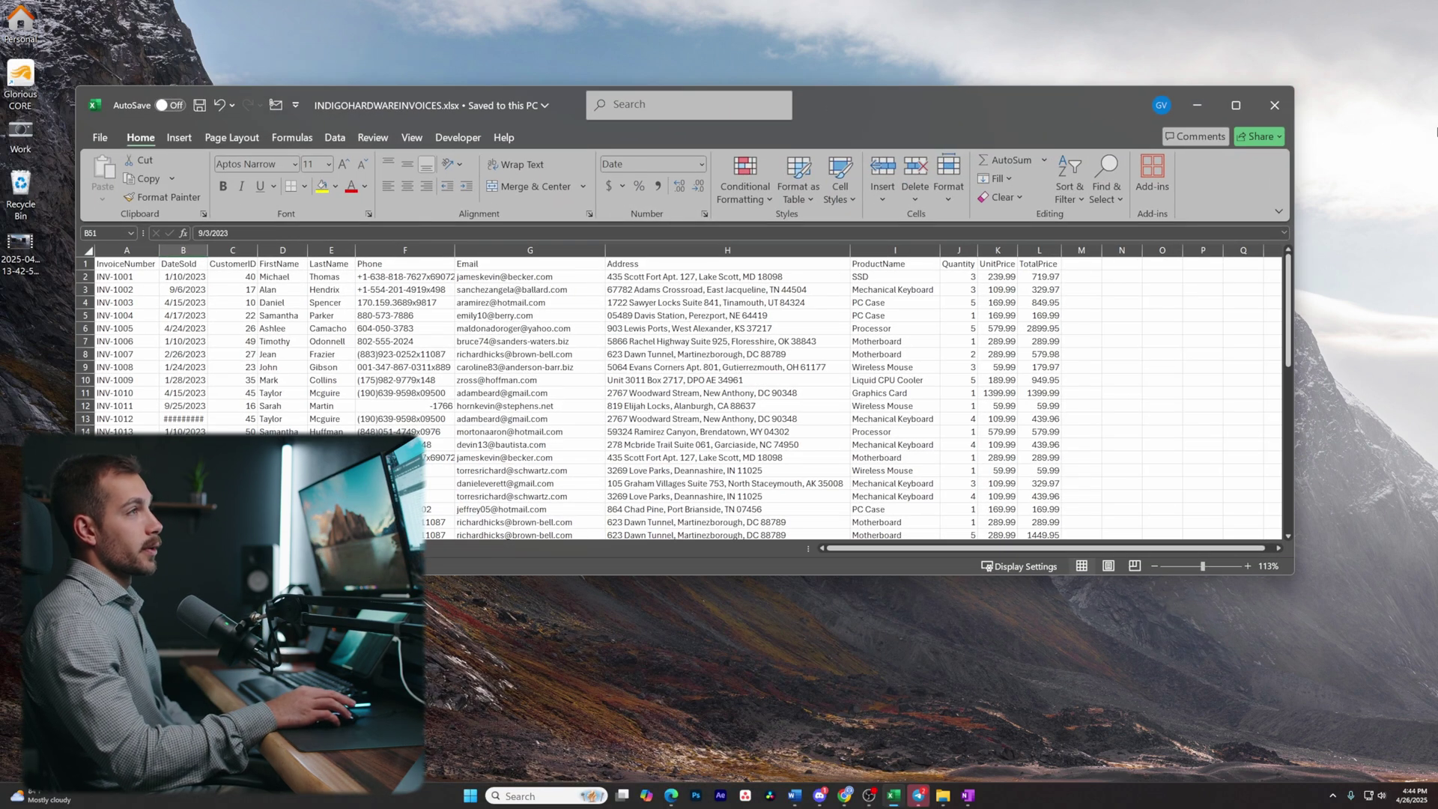
Bold the header row from InvoiceNumber to TotalPrice in the invoice sheet.
{"action": "left_click_drag", "start_coordinate": [1000, 81], "coordinate": [1121, 146]}
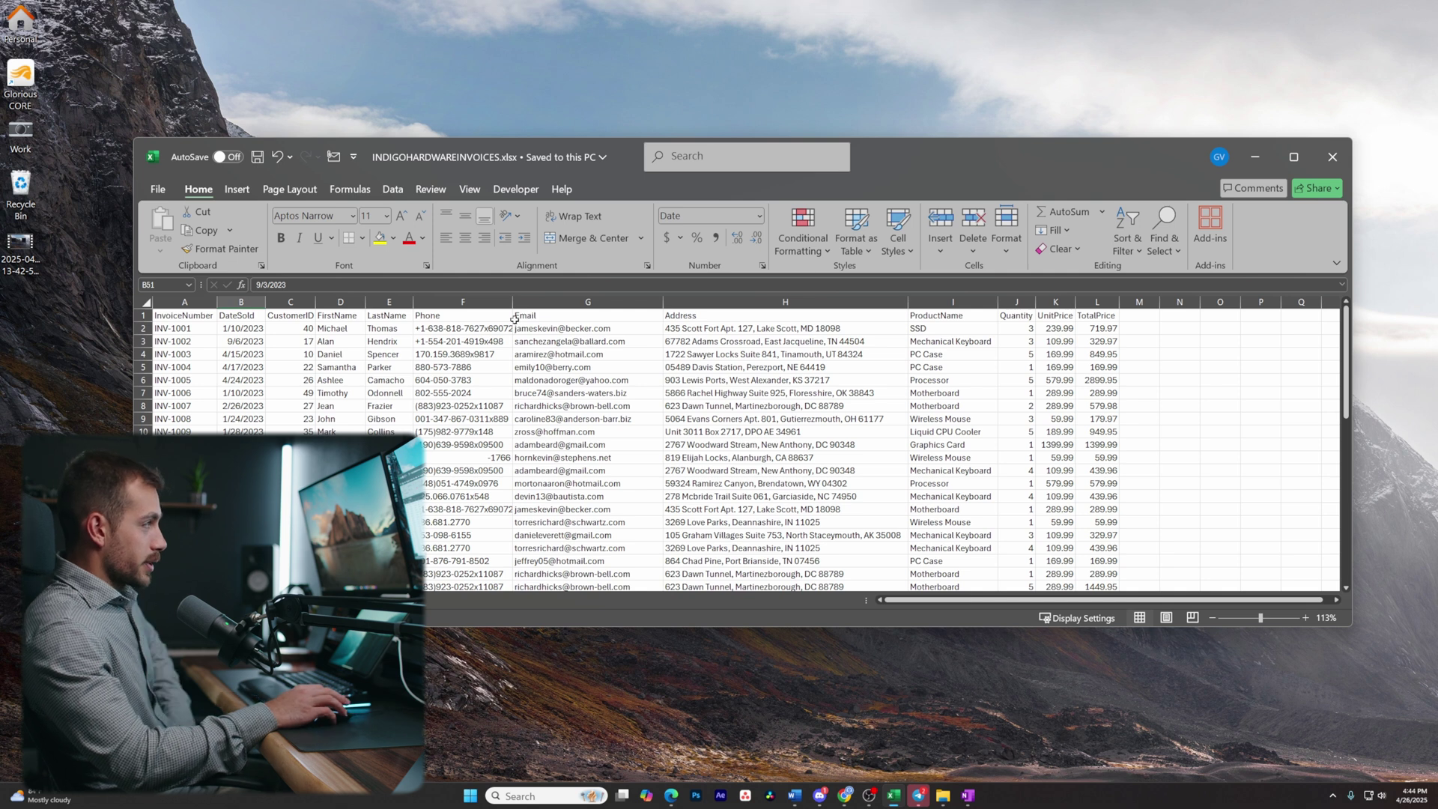
{"action": "left_click_drag", "start_coordinate": [172, 315], "coordinate": [1111, 315]}
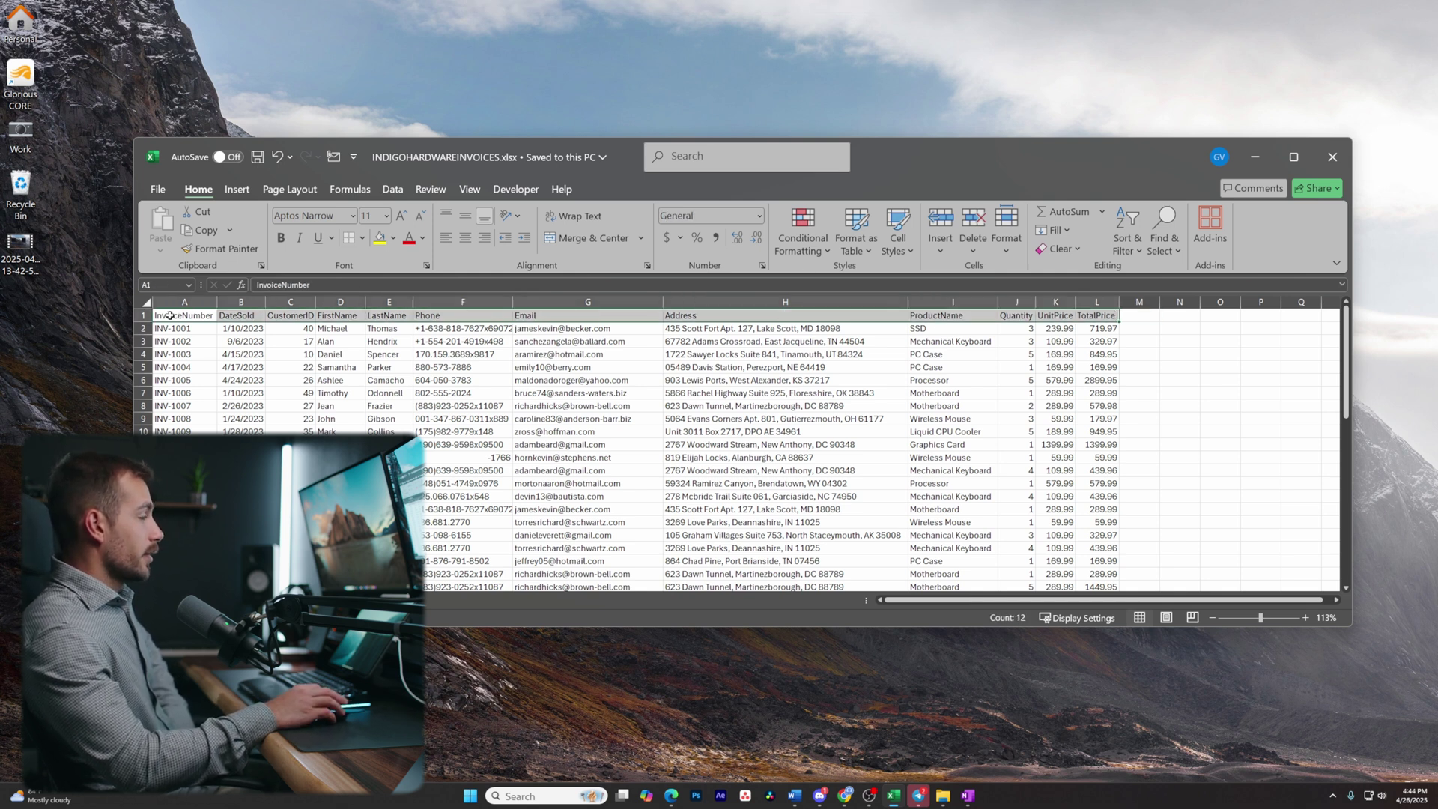
{"action": "key", "text": "ctrl+b"}
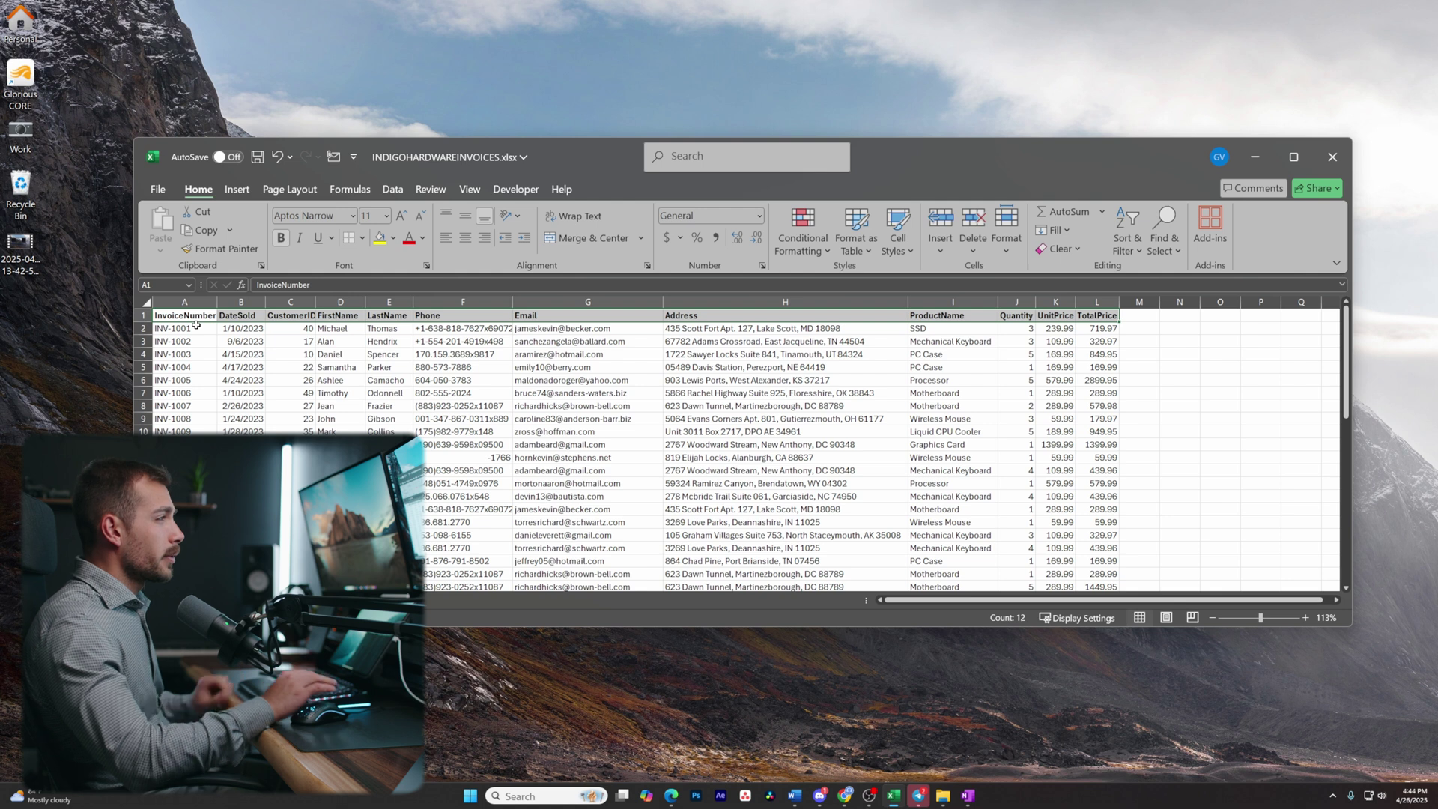
{"action": "left_click", "coordinate": [252, 329]}
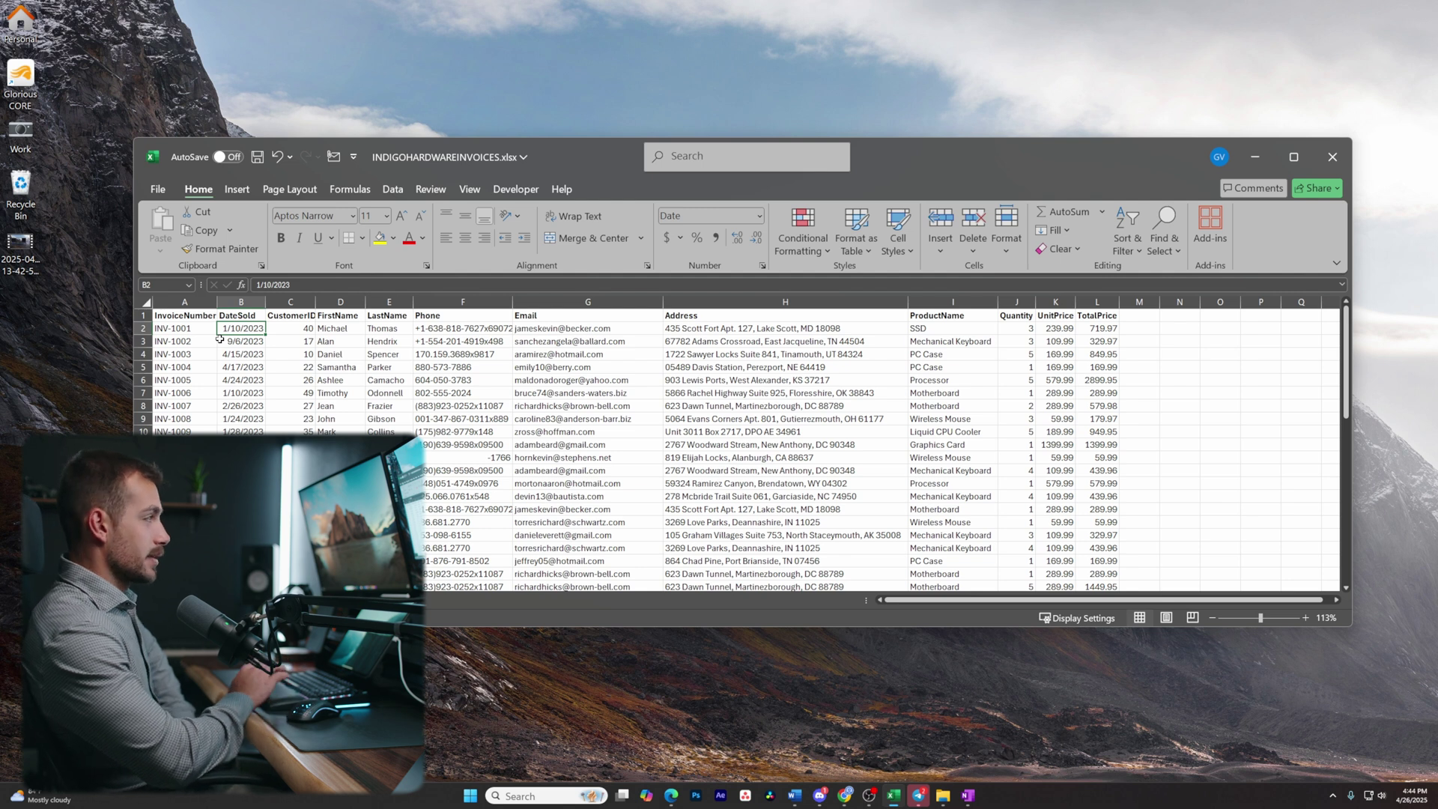
Review the sheet's column headings one by one, from InvoiceNumber through TotalPrice.
{"action": "left_click", "coordinate": [191, 316]}
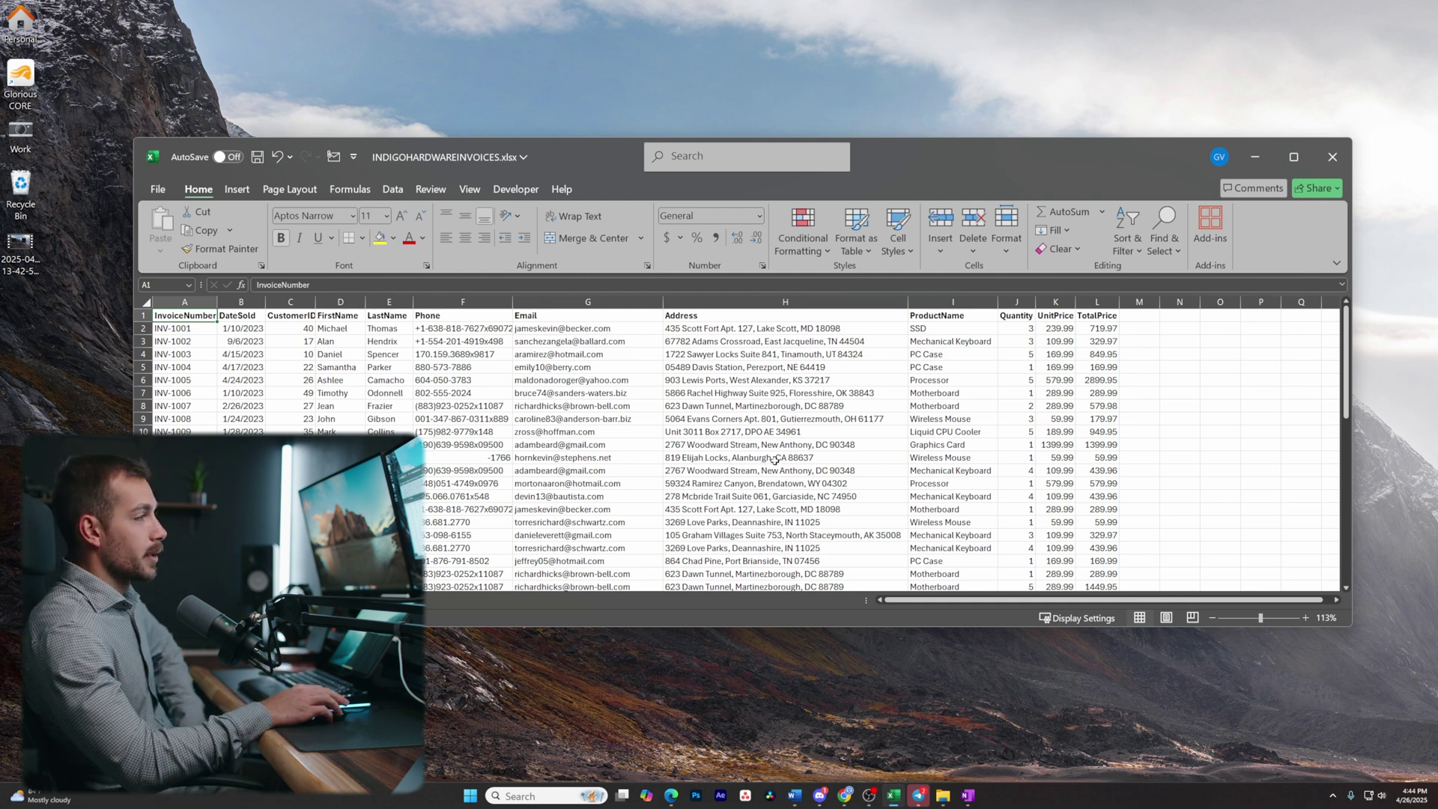
{"action": "scroll", "coordinate": [524, 420], "scroll_direction": "down", "scroll_amount": 6}
{"action": "scroll", "coordinate": [450, 405], "scroll_direction": "up", "scroll_amount": 6}
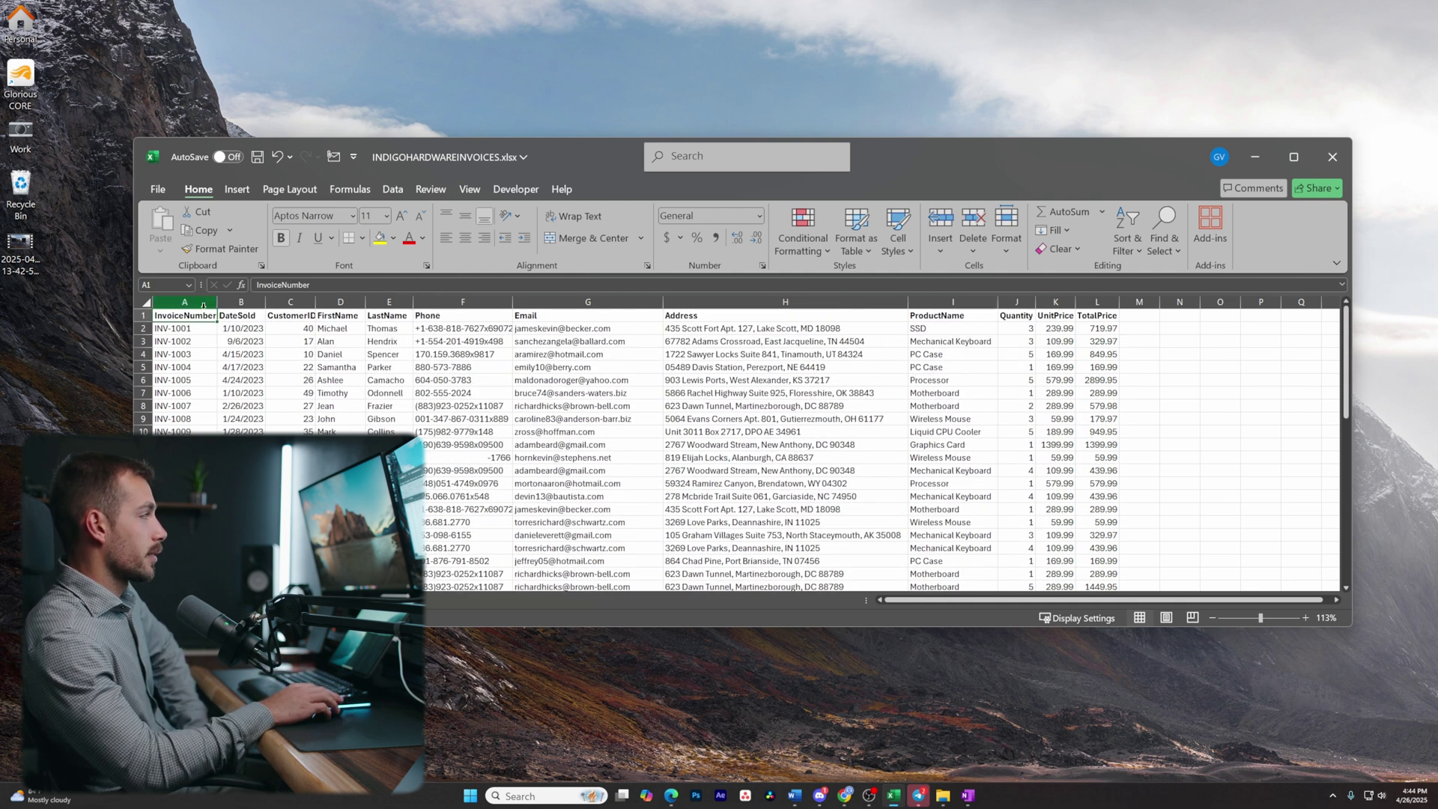
{"action": "left_click", "coordinate": [241, 320]}
{"action": "left_click", "coordinate": [283, 320]}
{"action": "left_click", "coordinate": [338, 315]}
{"action": "left_click", "coordinate": [386, 315]}
{"action": "left_click", "coordinate": [465, 316]}
{"action": "left_click", "coordinate": [581, 320]}
{"action": "left_click", "coordinate": [702, 317]}
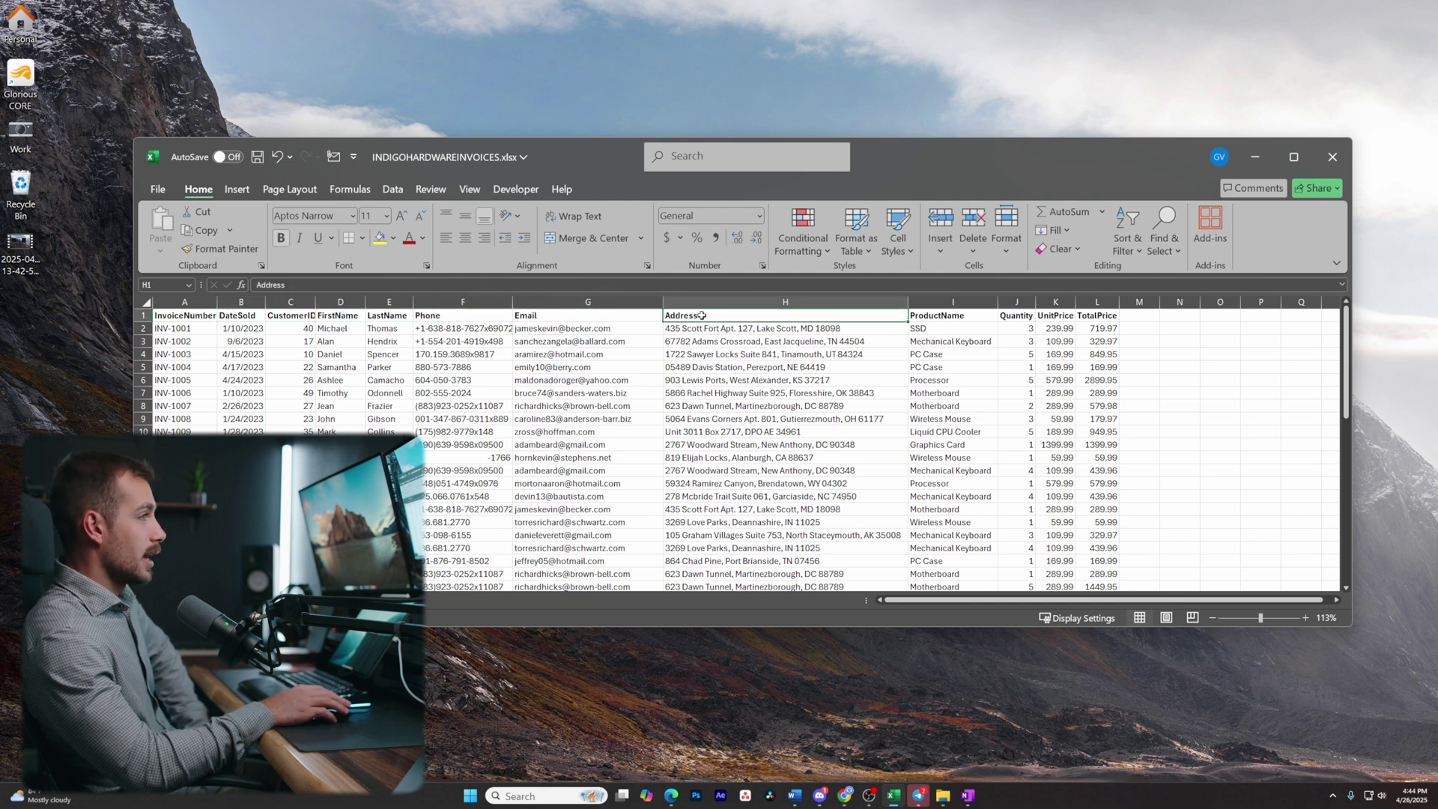
{"action": "left_click", "coordinate": [956, 319]}
{"action": "left_click", "coordinate": [1017, 316]}
{"action": "left_click", "coordinate": [1056, 316]}
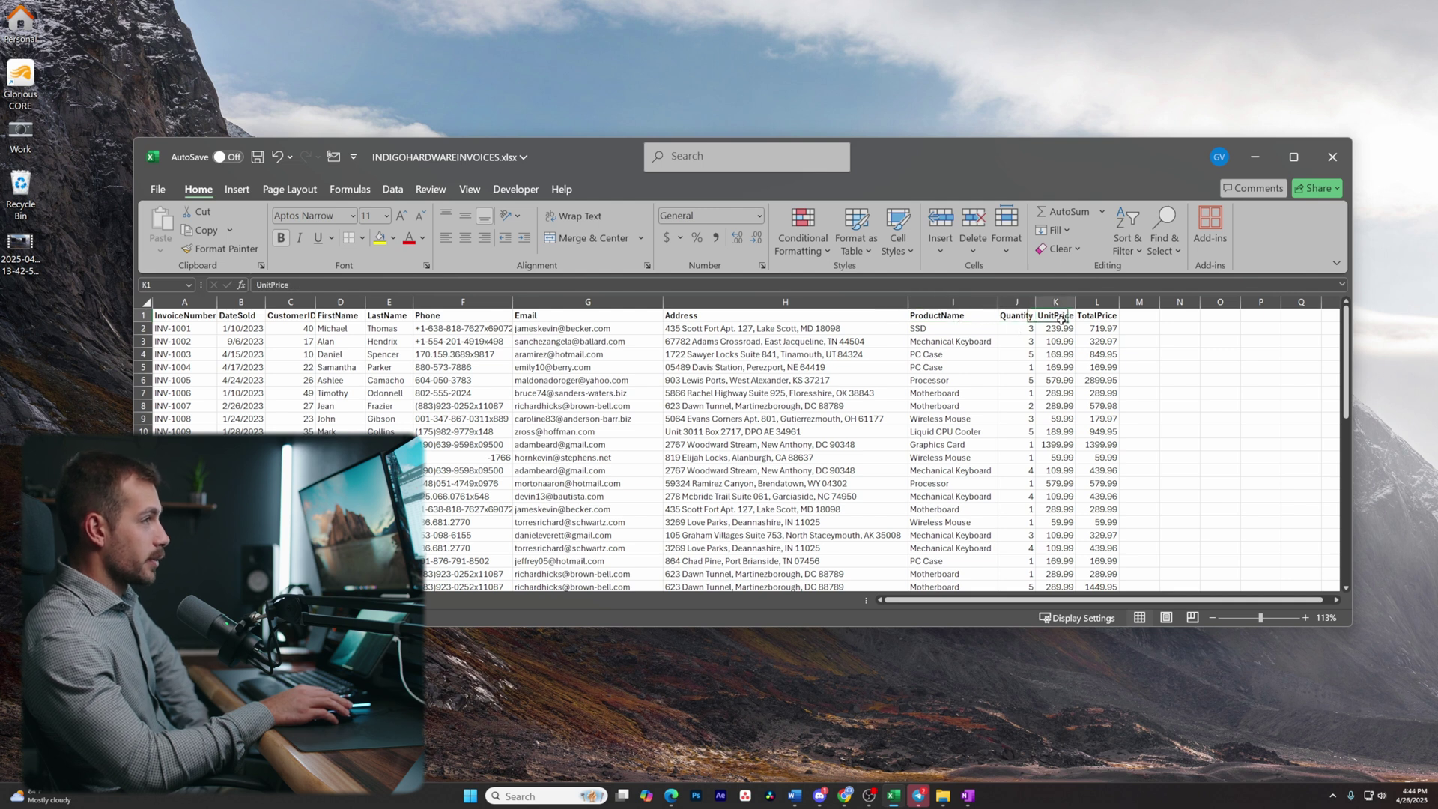
{"action": "left_click", "coordinate": [1102, 318]}
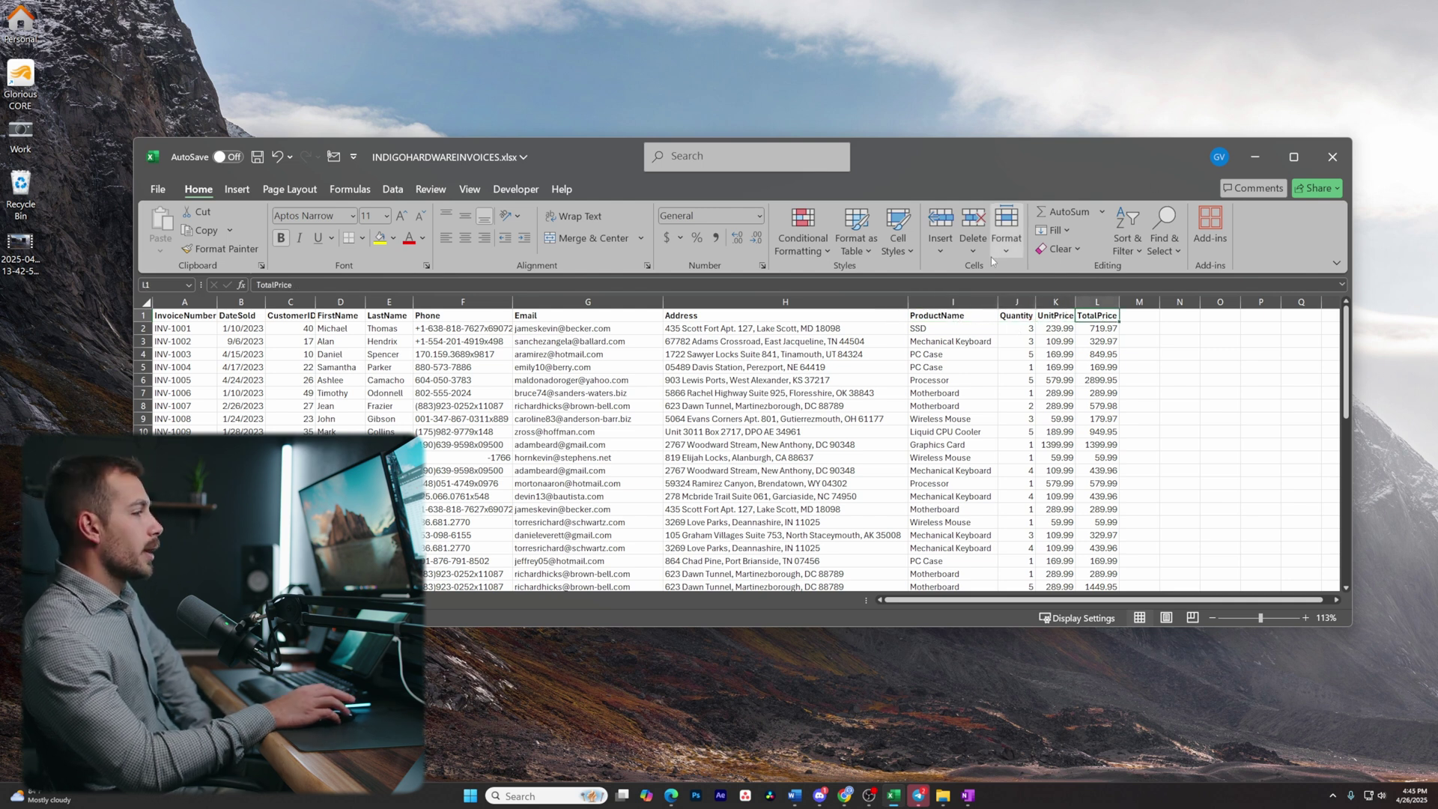
Launch Microsoft Access.
{"action": "key", "text": "super"}
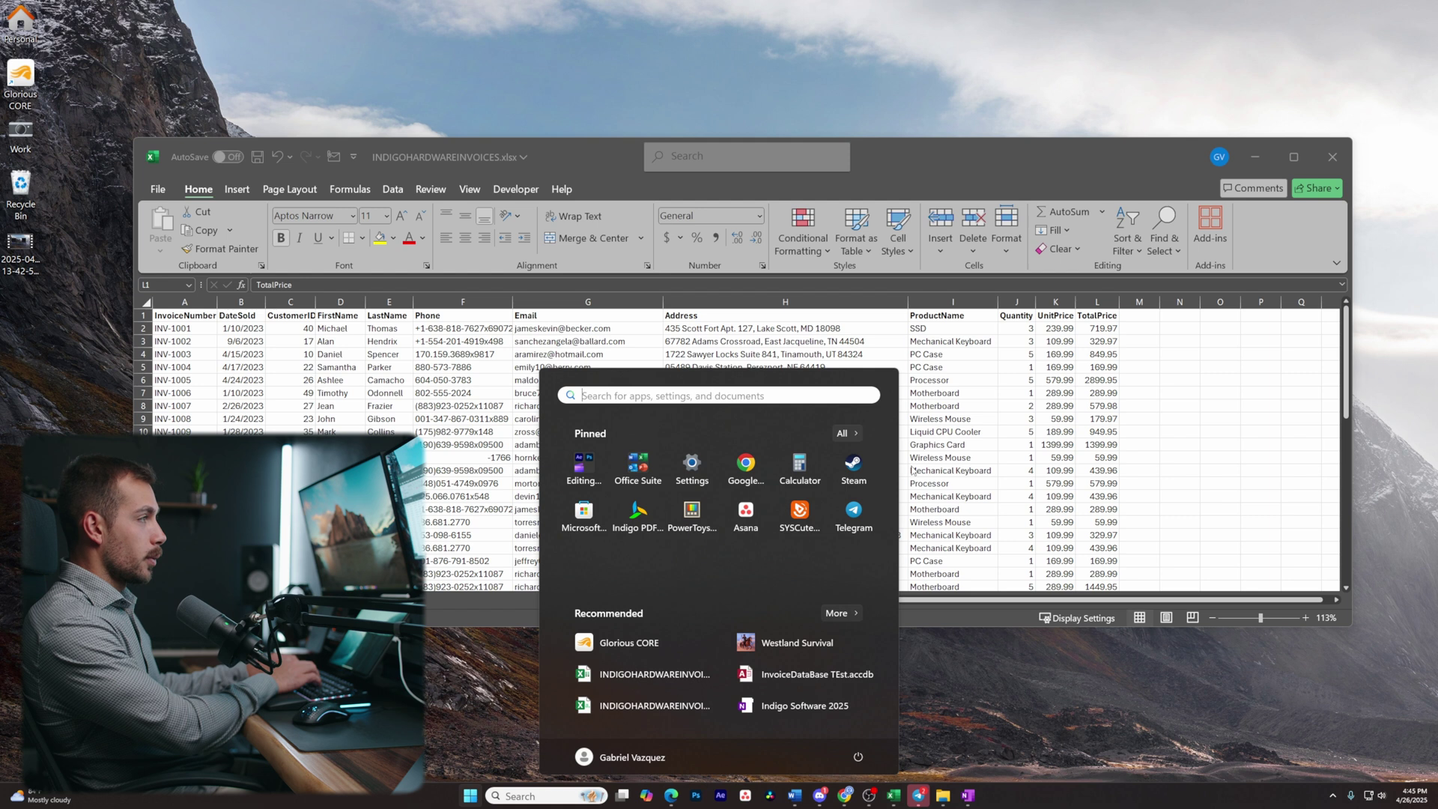
{"action": "type", "text": "a"}
{"action": "key", "text": "Return"}
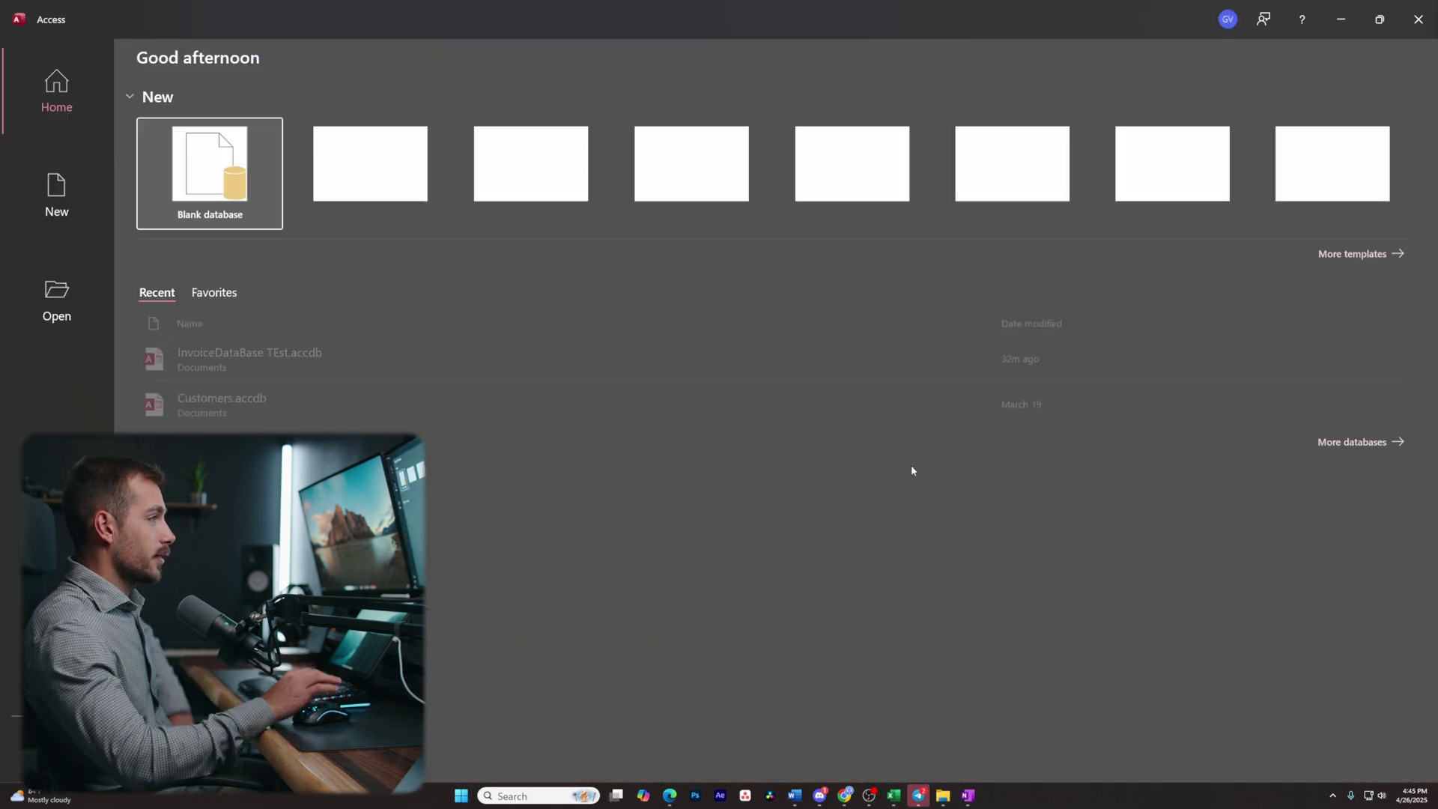
Create a blank database named Invoice Mgmt and close its default empty table.
{"action": "left_click", "coordinate": [210, 168]}
{"action": "key", "text": "Right"}
{"action": "key", "text": "BackSpace"}
{"action": "key", "text": "BackSpace"}
{"action": "key", "text": "BackSpace"}
{"action": "key", "text": "BackSpace"}
{"action": "key", "text": "BackSpace"}
{"action": "key", "text": "BackSpace"}
{"action": "key", "text": "BackSpace"}
{"action": "key", "text": "BackSpace"}
{"action": "key", "text": "BackSpace"}
{"action": "type", "text": "Invoice Mgmt"}
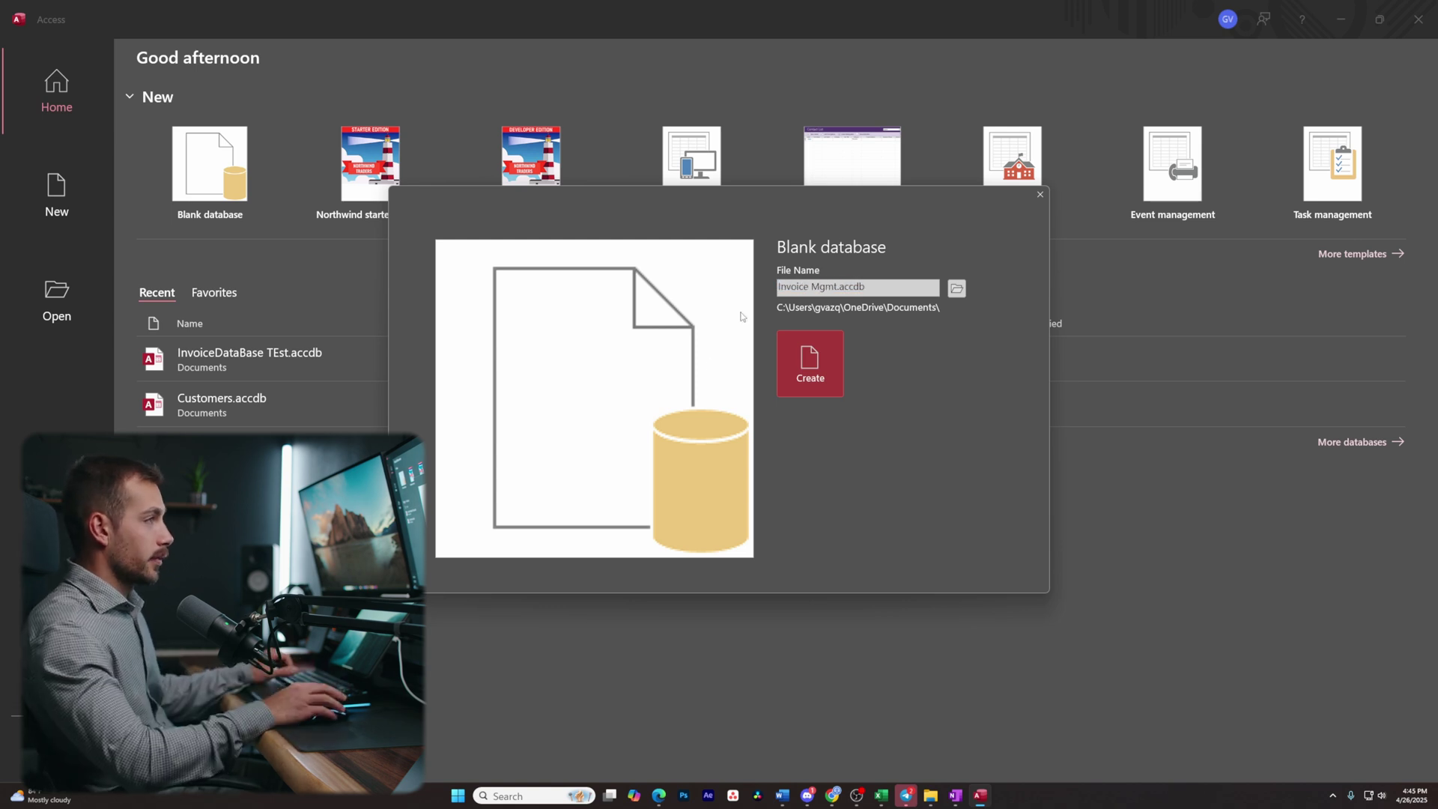
{"action": "left_click", "coordinate": [802, 363]}
{"action": "left_click", "coordinate": [172, 144]}
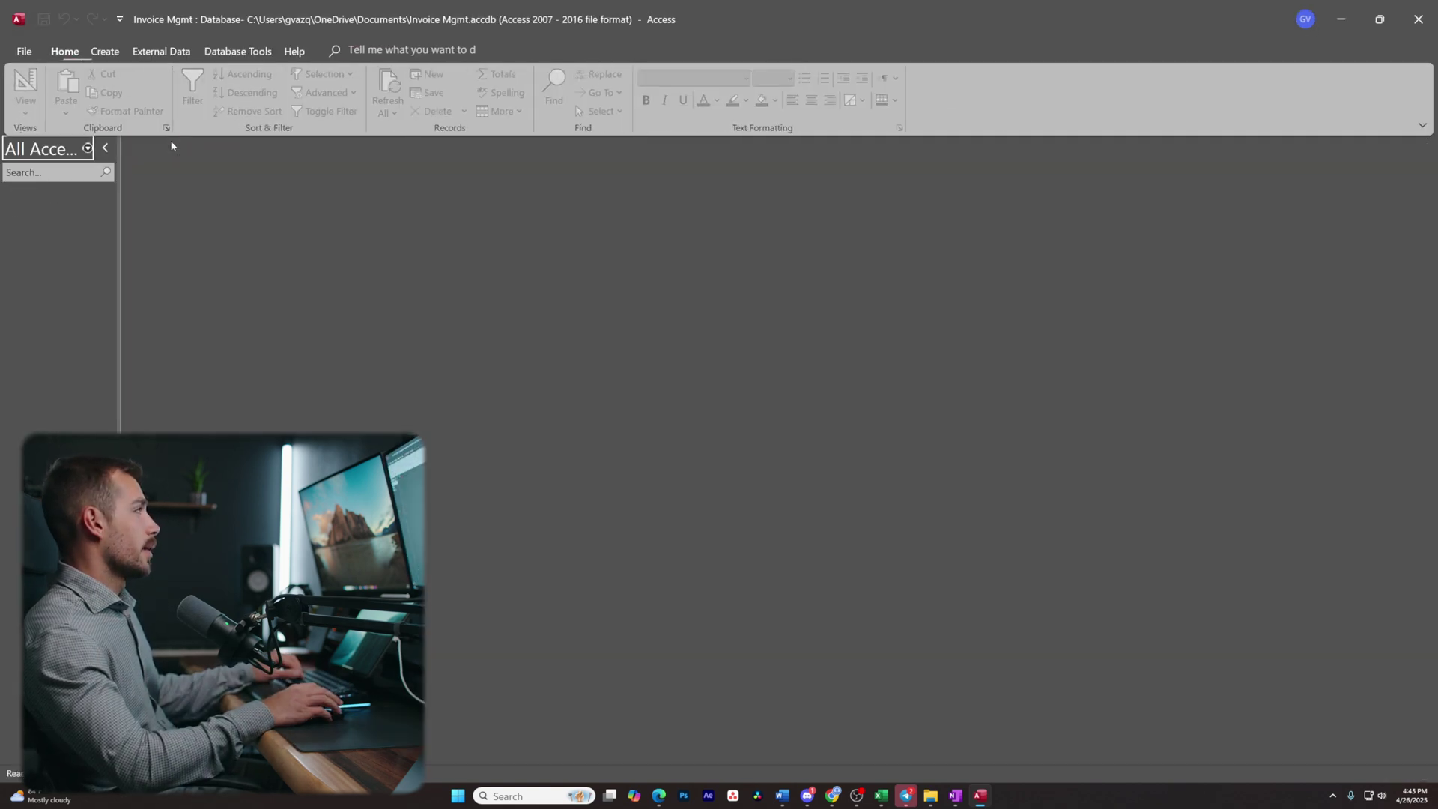
Start importing external data from an Excel file into the database.
{"action": "left_click", "coordinate": [157, 52]}
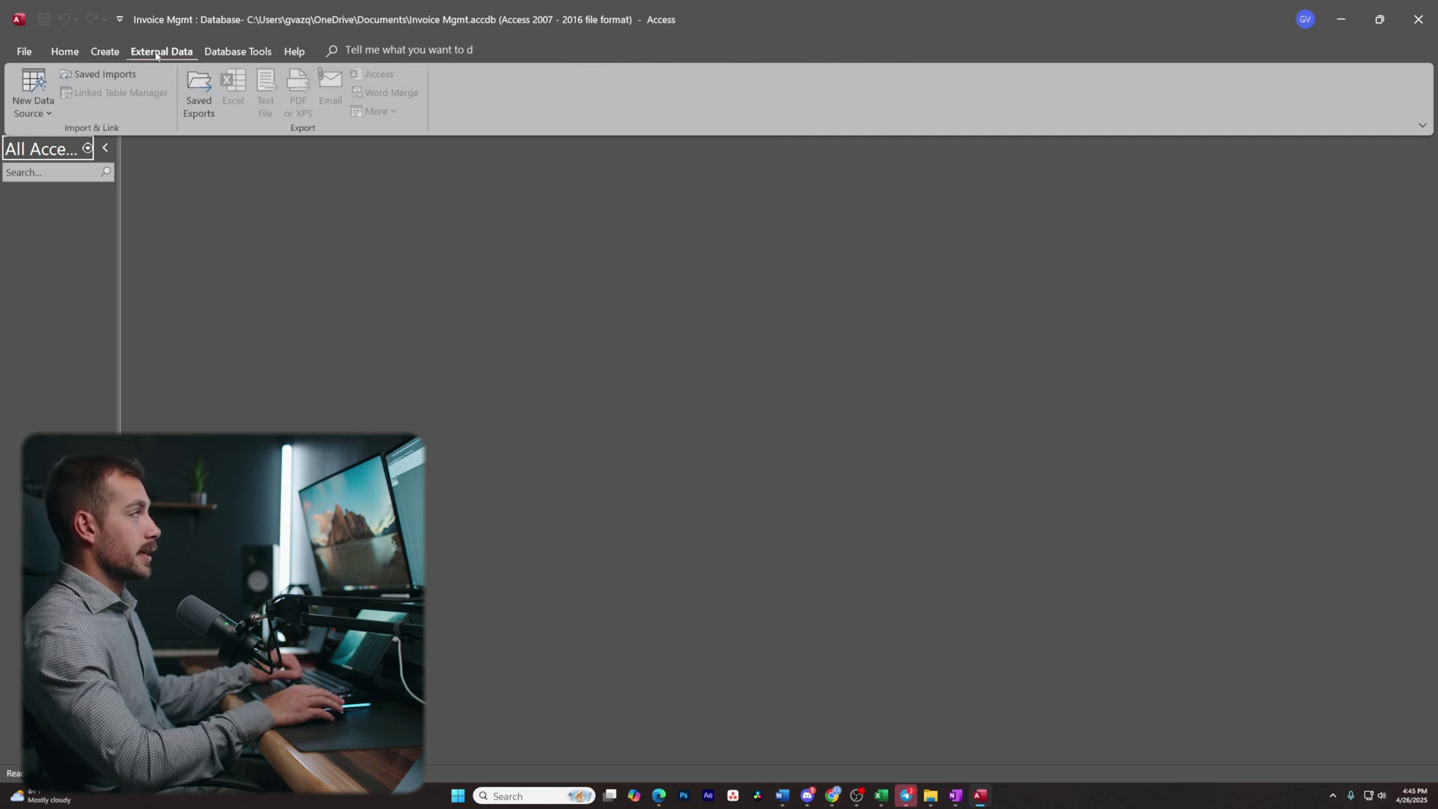
{"action": "left_click", "coordinate": [33, 112]}
{"action": "mouse_move", "coordinate": [112, 139]}
{"action": "left_click", "coordinate": [260, 142]}
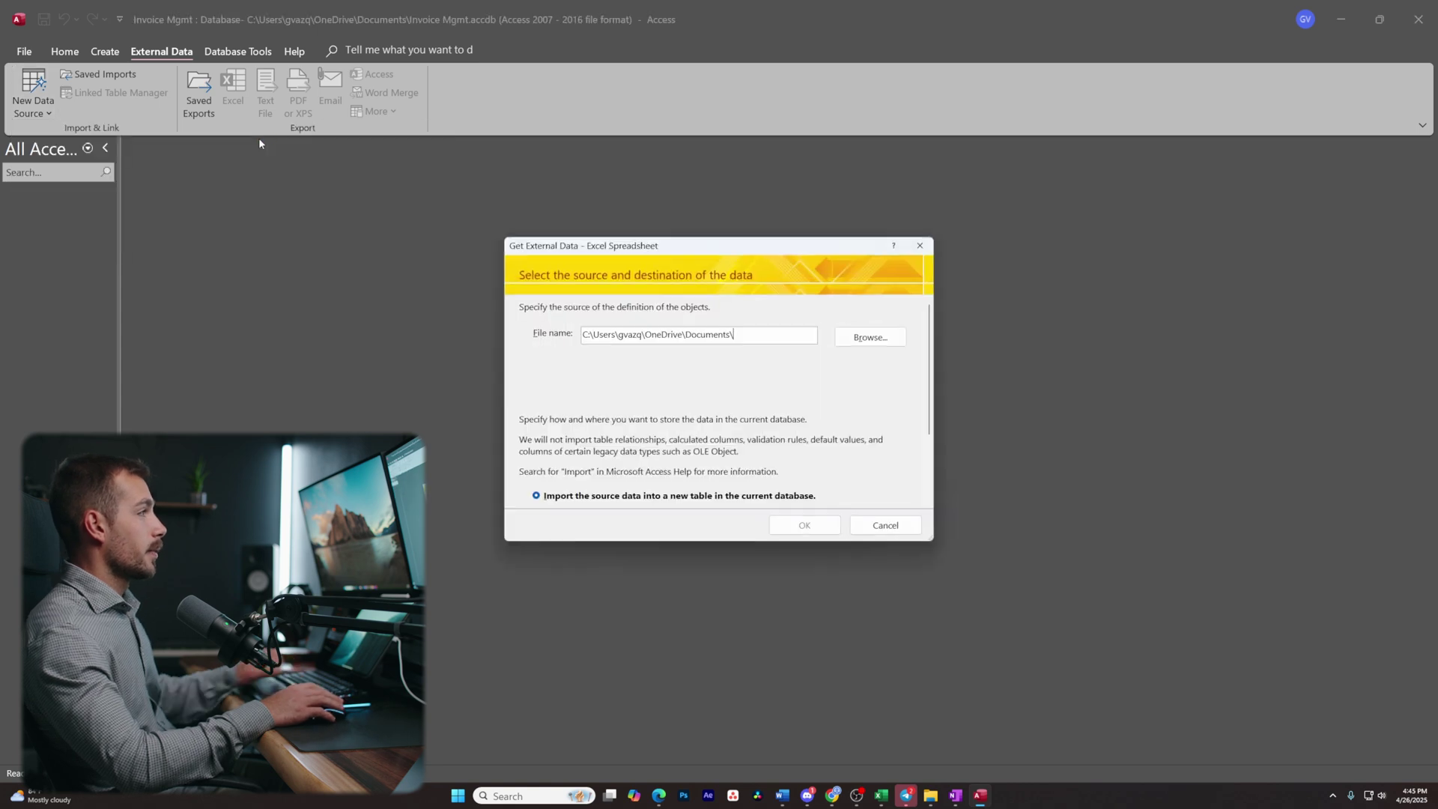
Switch to Excel to check the file name and rows of the source invoice workbook, then return to Access.
{"action": "left_click", "coordinate": [881, 795]}
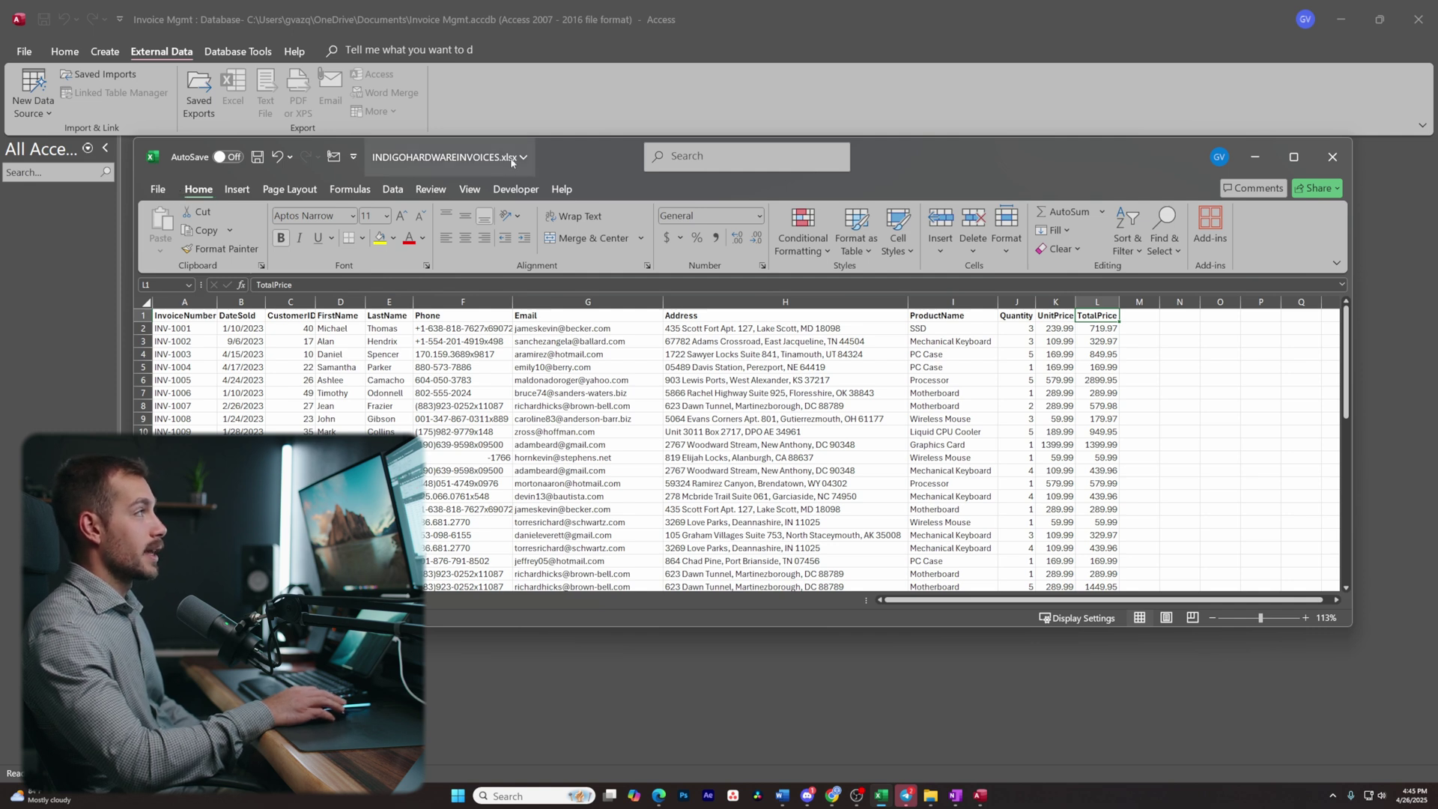
{"action": "scroll", "coordinate": [471, 498], "scroll_direction": "down", "scroll_amount": 9}
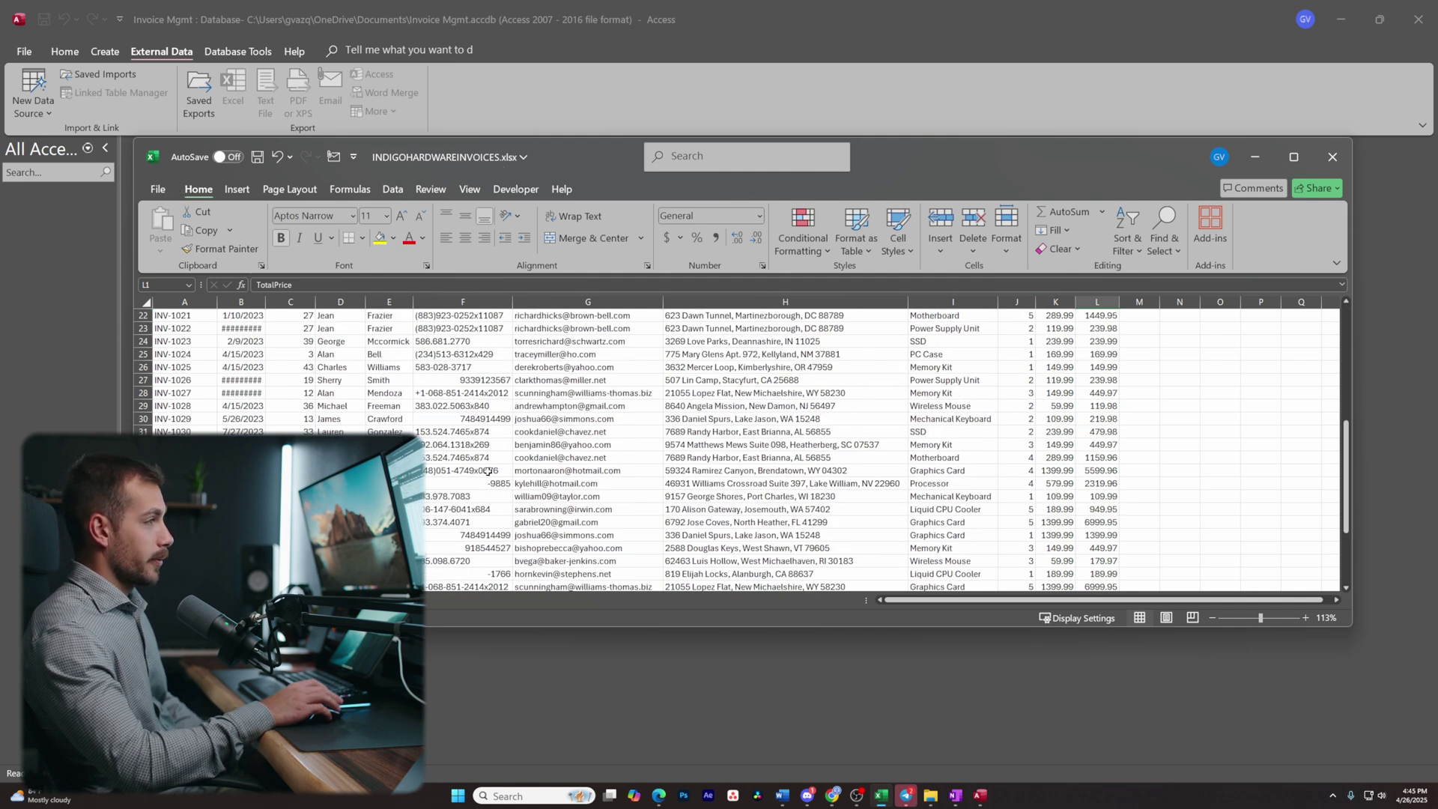
{"action": "scroll", "coordinate": [471, 499], "scroll_direction": "up", "scroll_amount": 9}
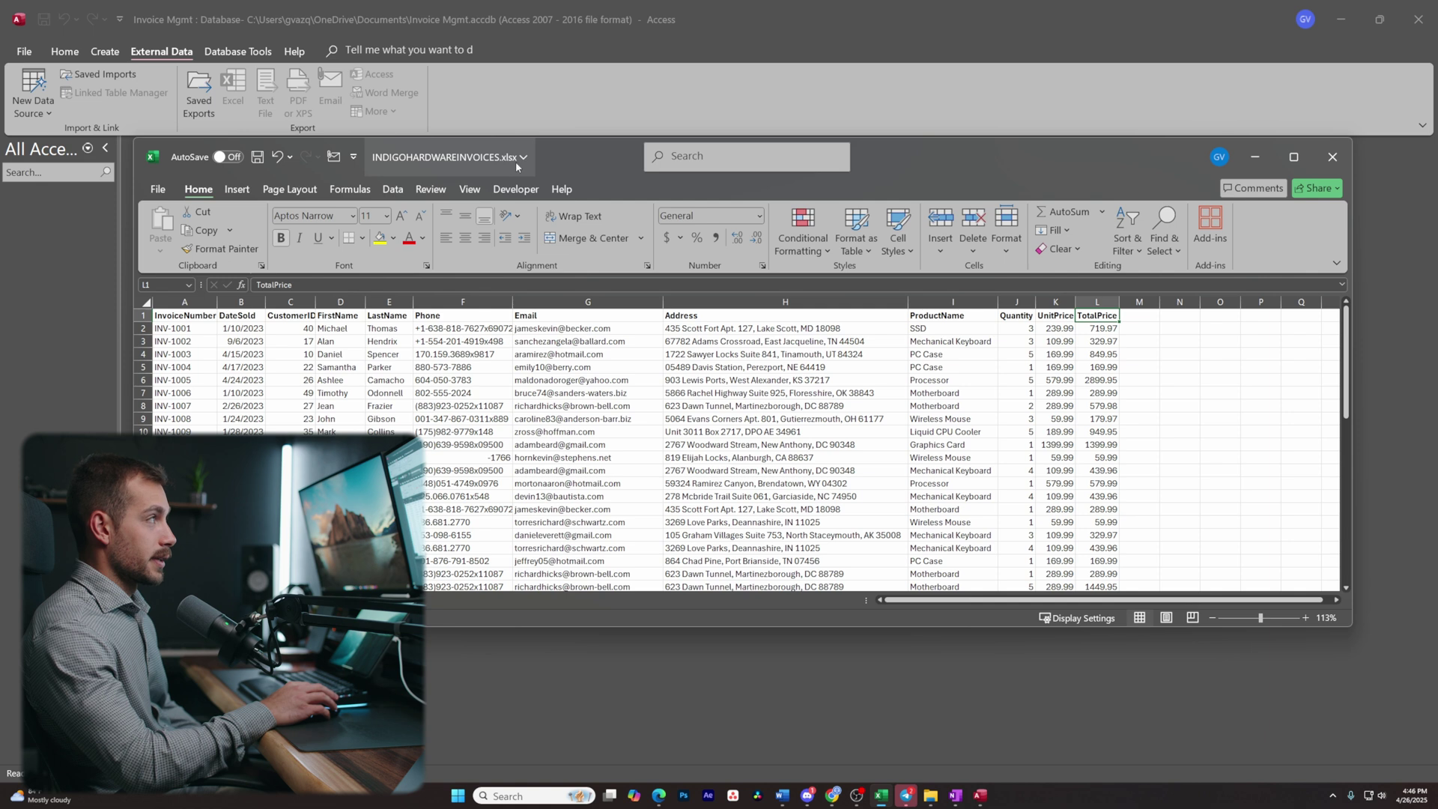
{"action": "left_click", "coordinate": [1255, 157]}
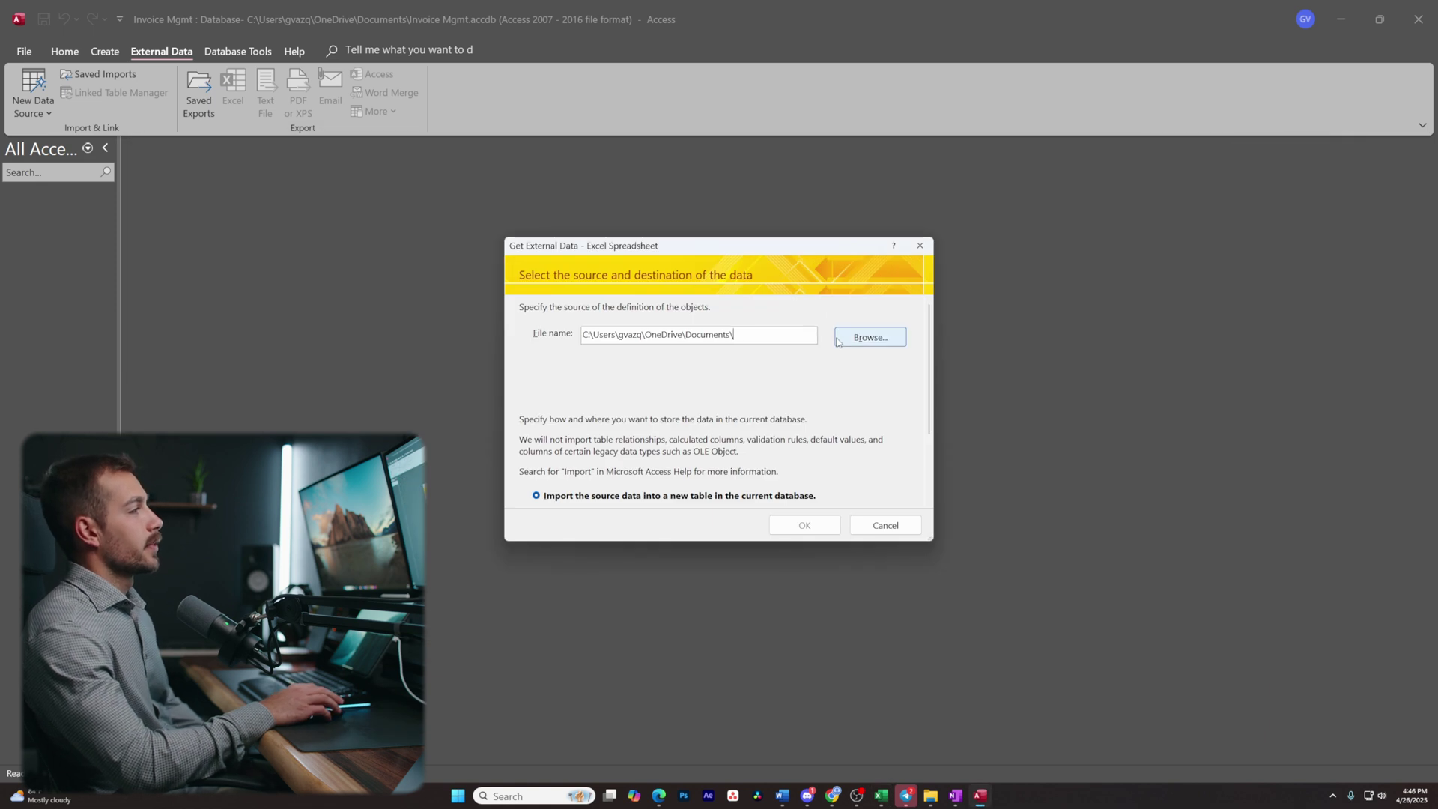
Choose INDIGOHARDWAREINVOICES.xlsx from Downloads as the source and import it into a new table.
{"action": "left_click", "coordinate": [851, 338]}
{"action": "left_click", "coordinate": [558, 408]}
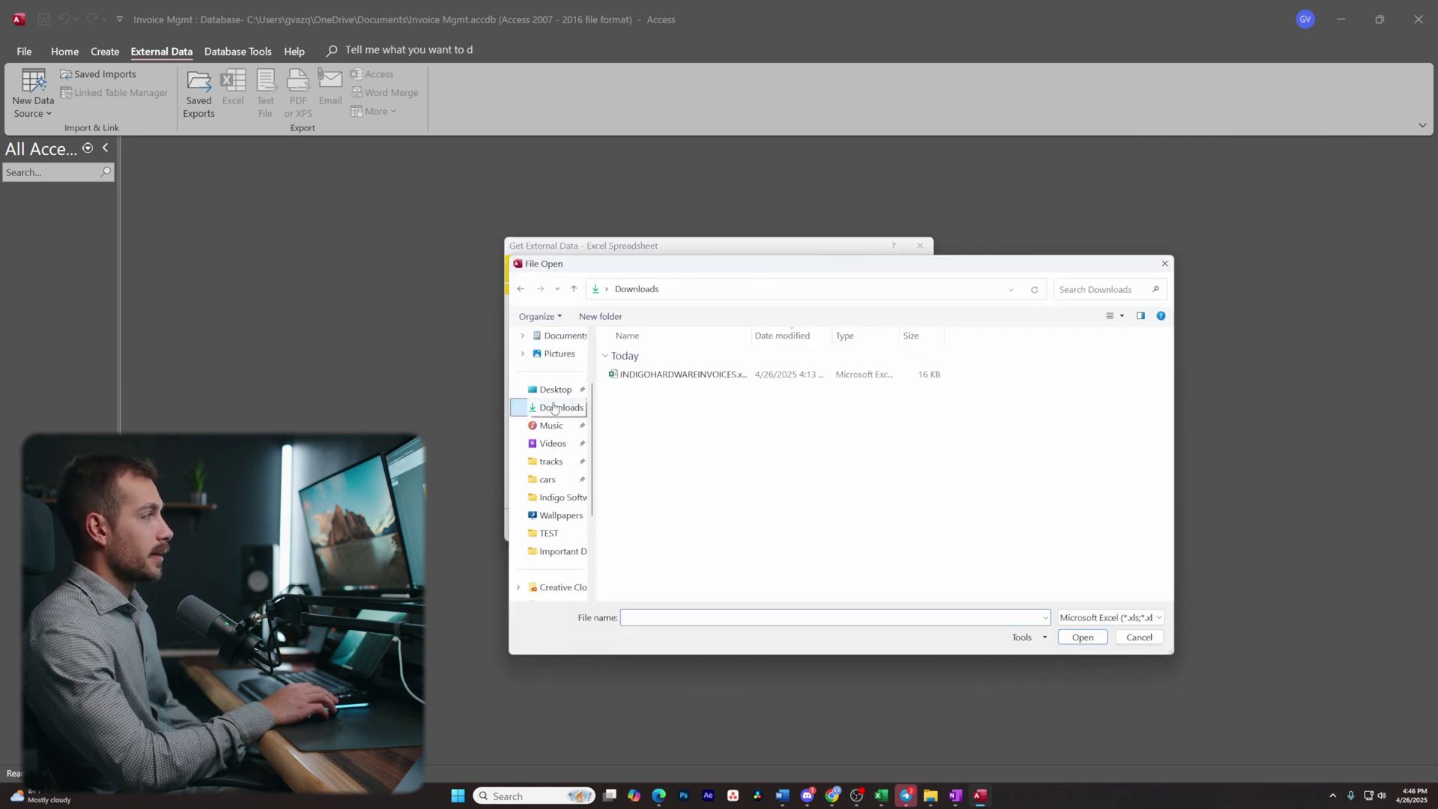
{"action": "left_click", "coordinate": [676, 375]}
{"action": "left_click", "coordinate": [1083, 637]}
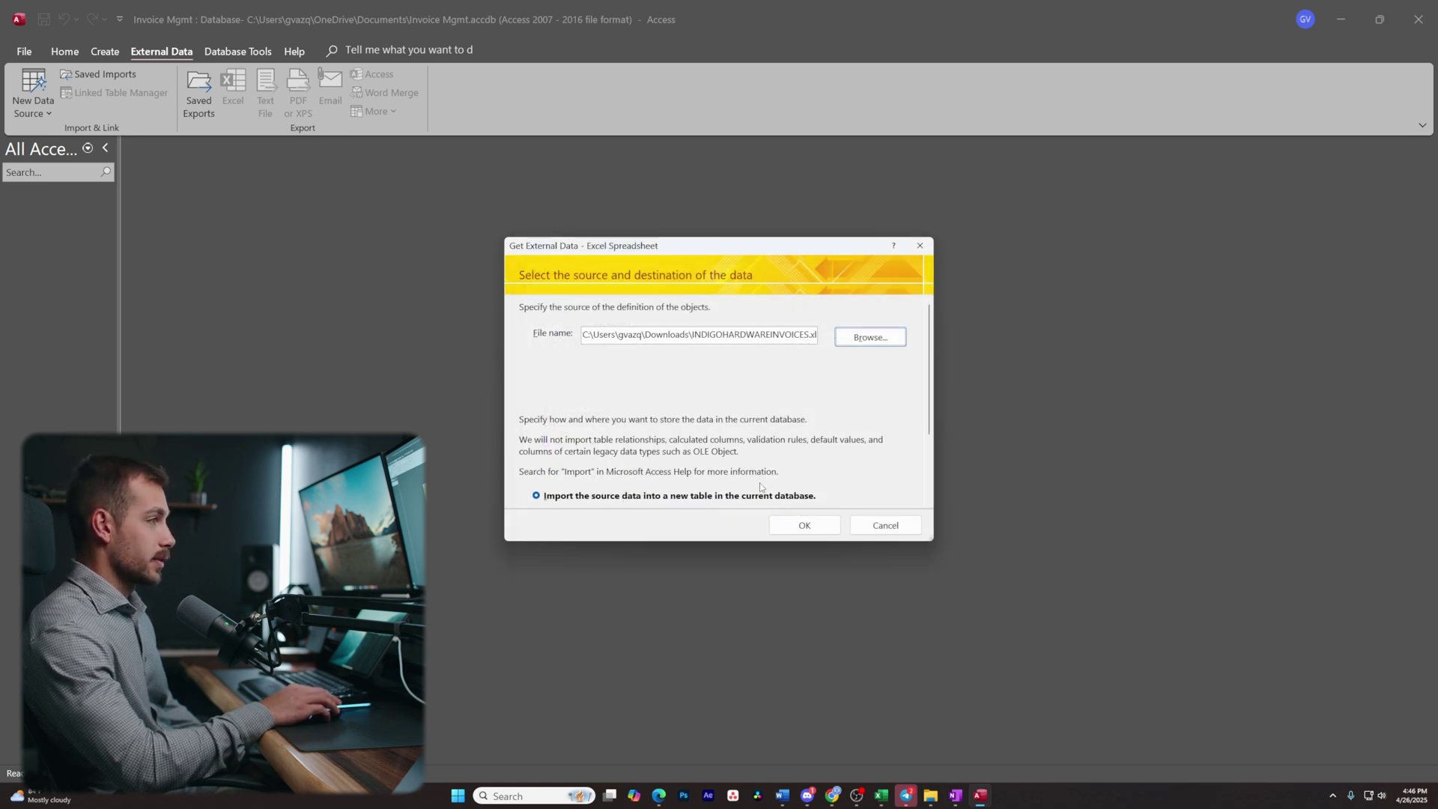
{"action": "left_click", "coordinate": [804, 525]}
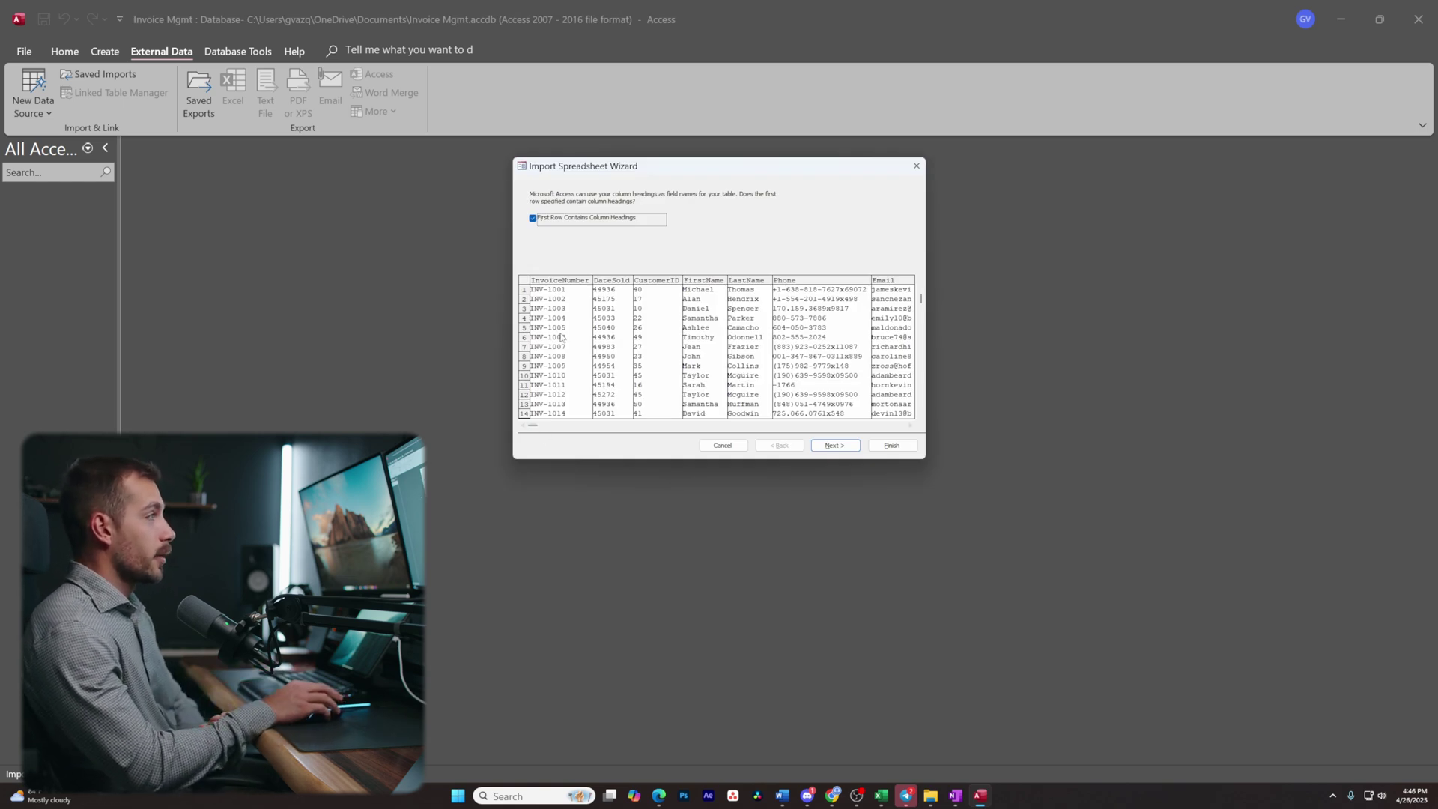
Keep the first row as column headings with the default field options, and let Access add the primary key.
{"action": "left_click_drag", "start_coordinate": [538, 425], "coordinate": [660, 433]}
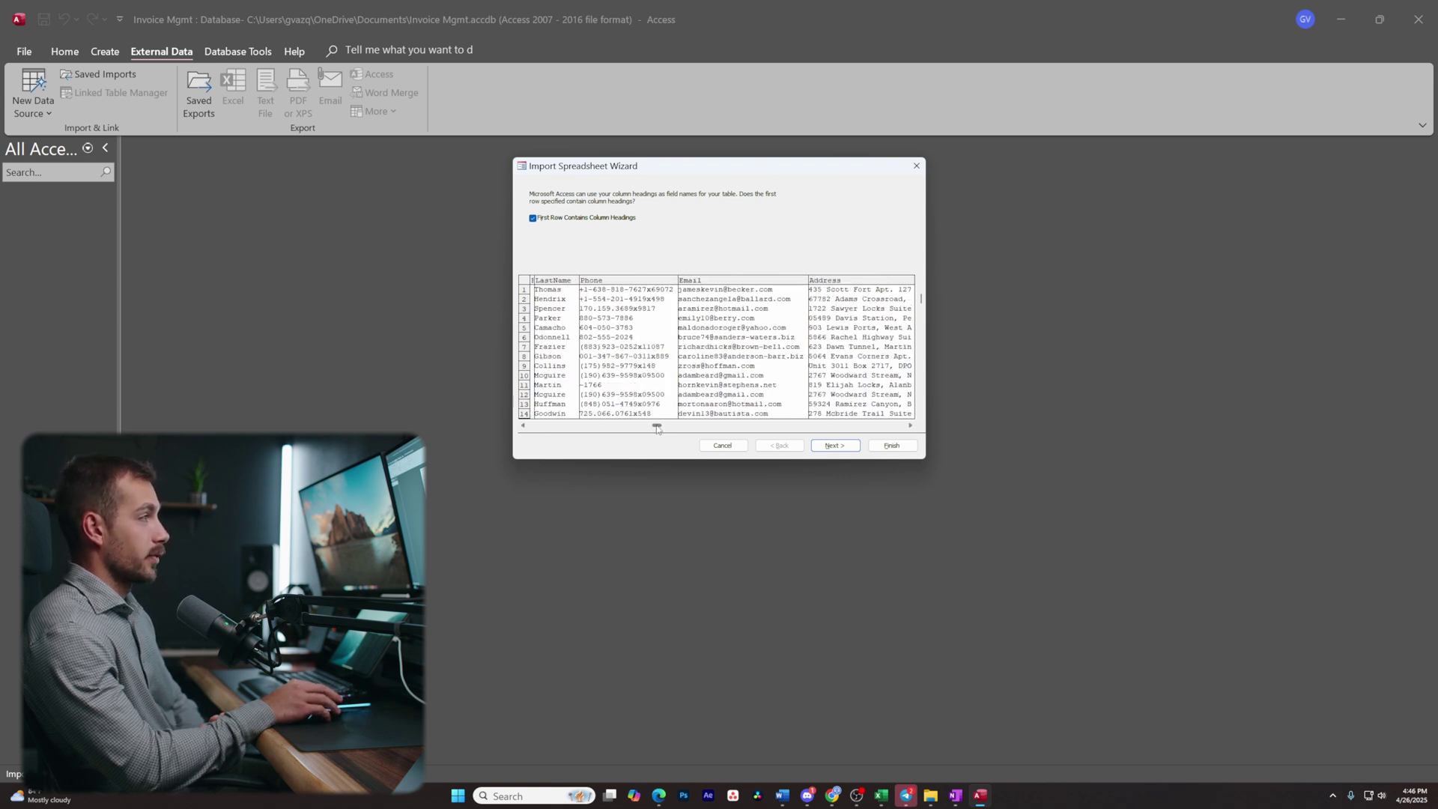
{"action": "left_click_drag", "start_coordinate": [657, 426], "coordinate": [901, 426]}
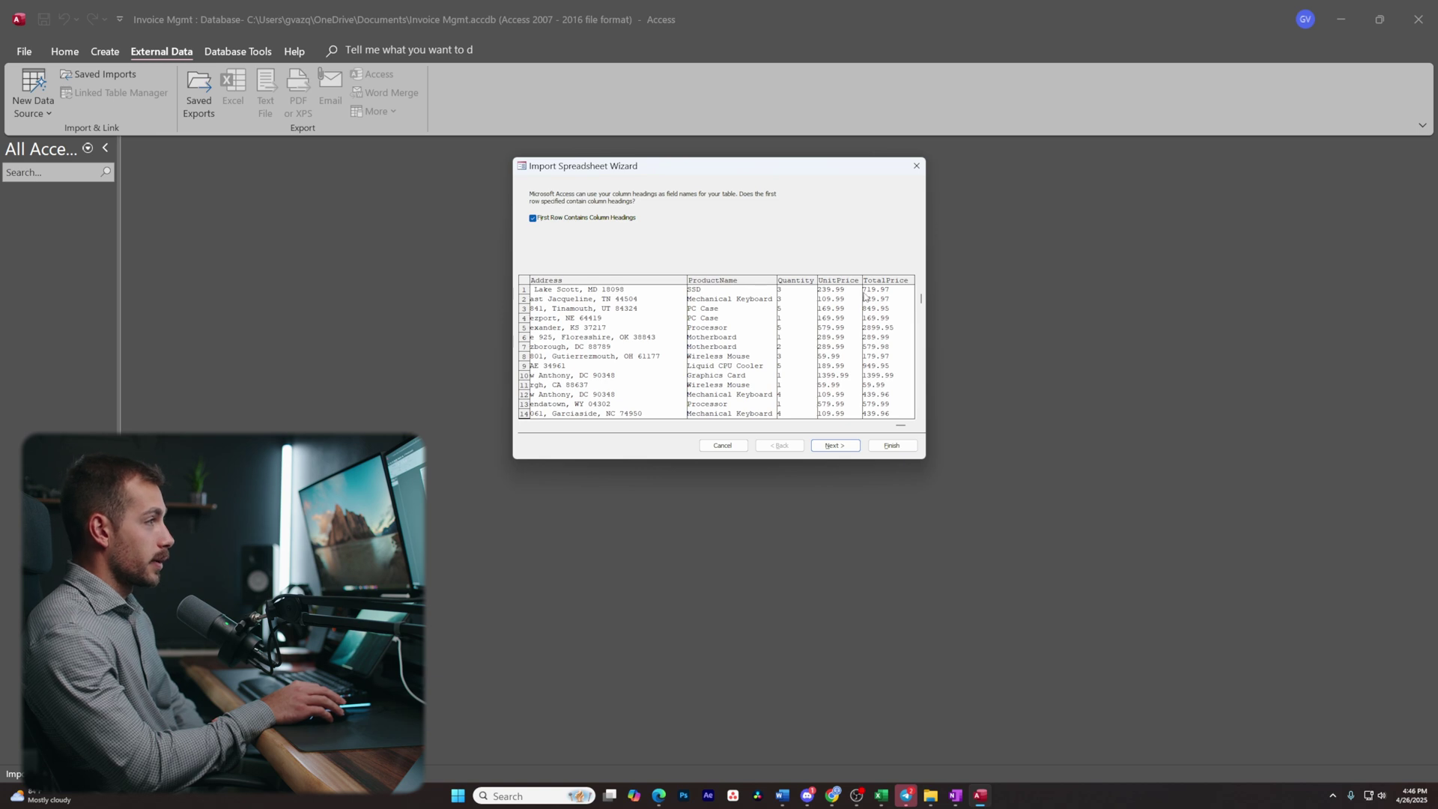
{"action": "left_click", "coordinate": [845, 446]}
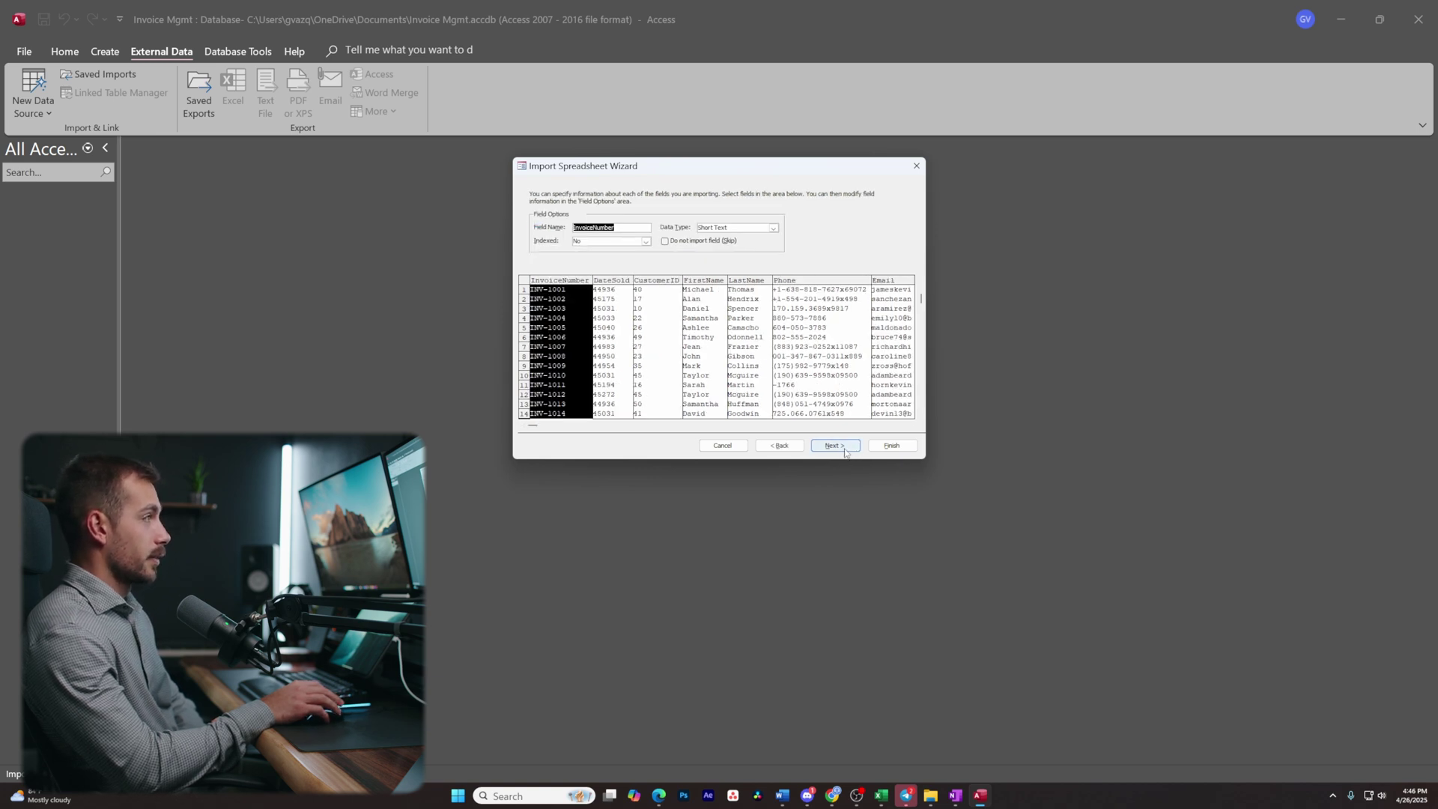
{"action": "left_click", "coordinate": [845, 447]}
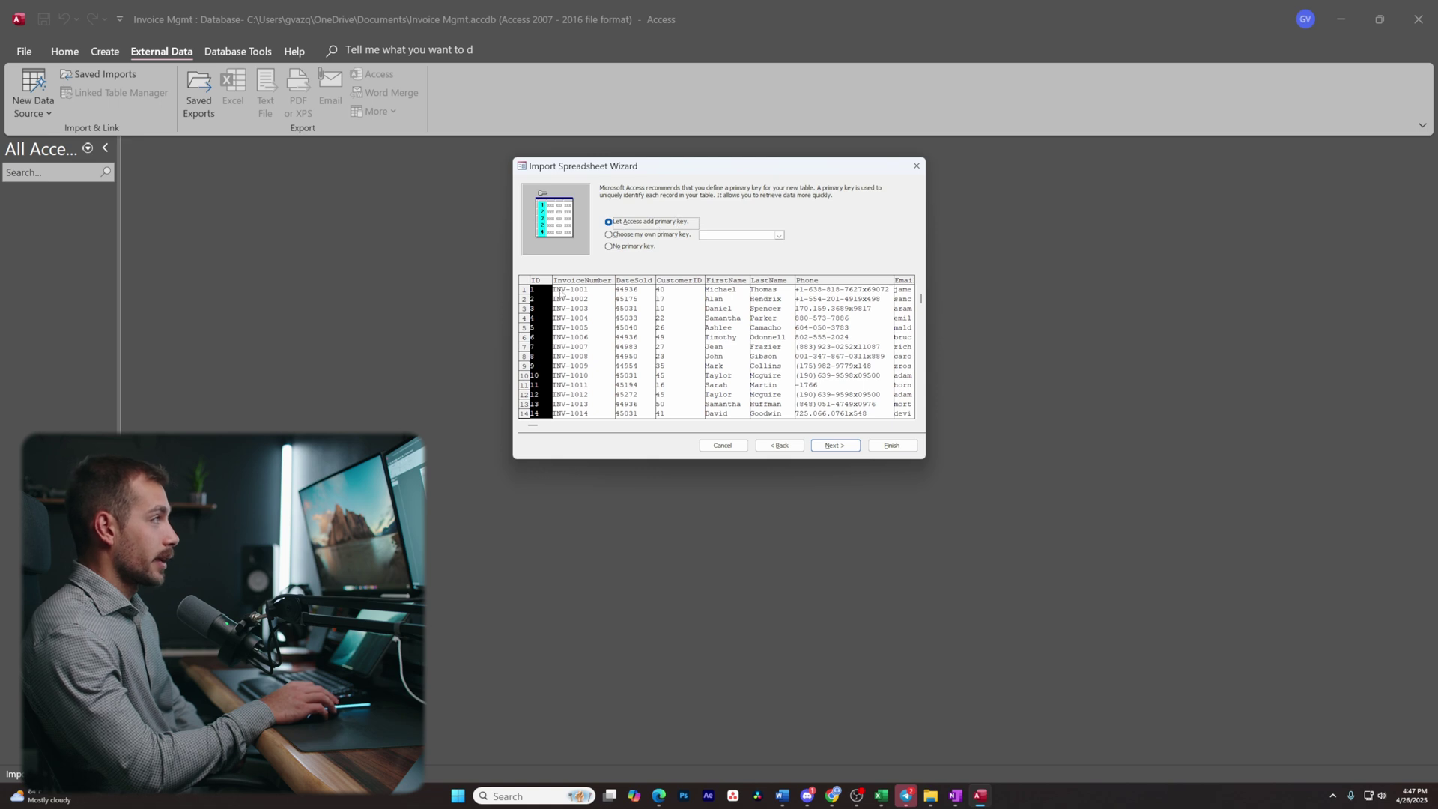
{"action": "left_click", "coordinate": [832, 446]}
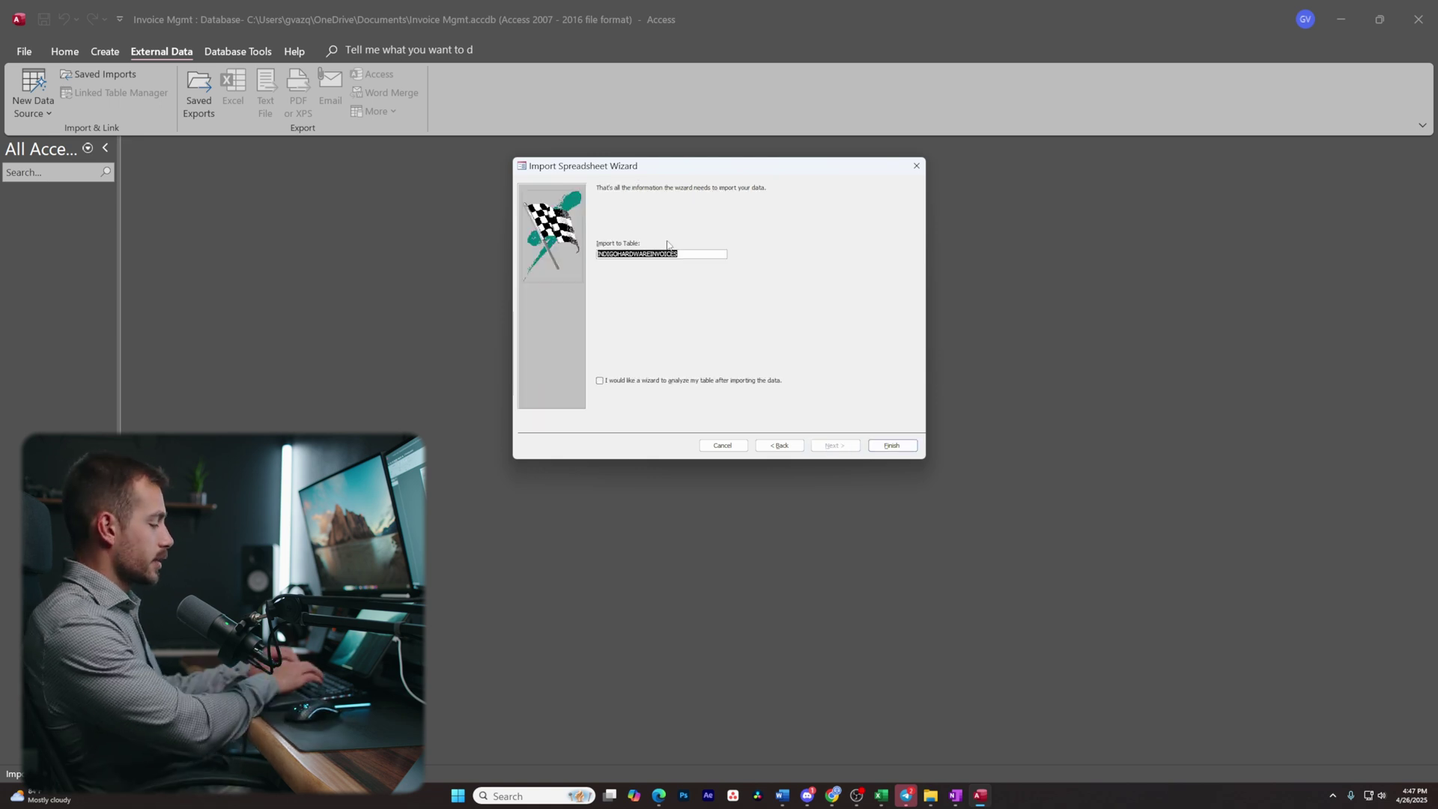
Name the destination table Imported Data and finish the import without saving the import steps.
{"action": "type", "text": "Imported Data"}
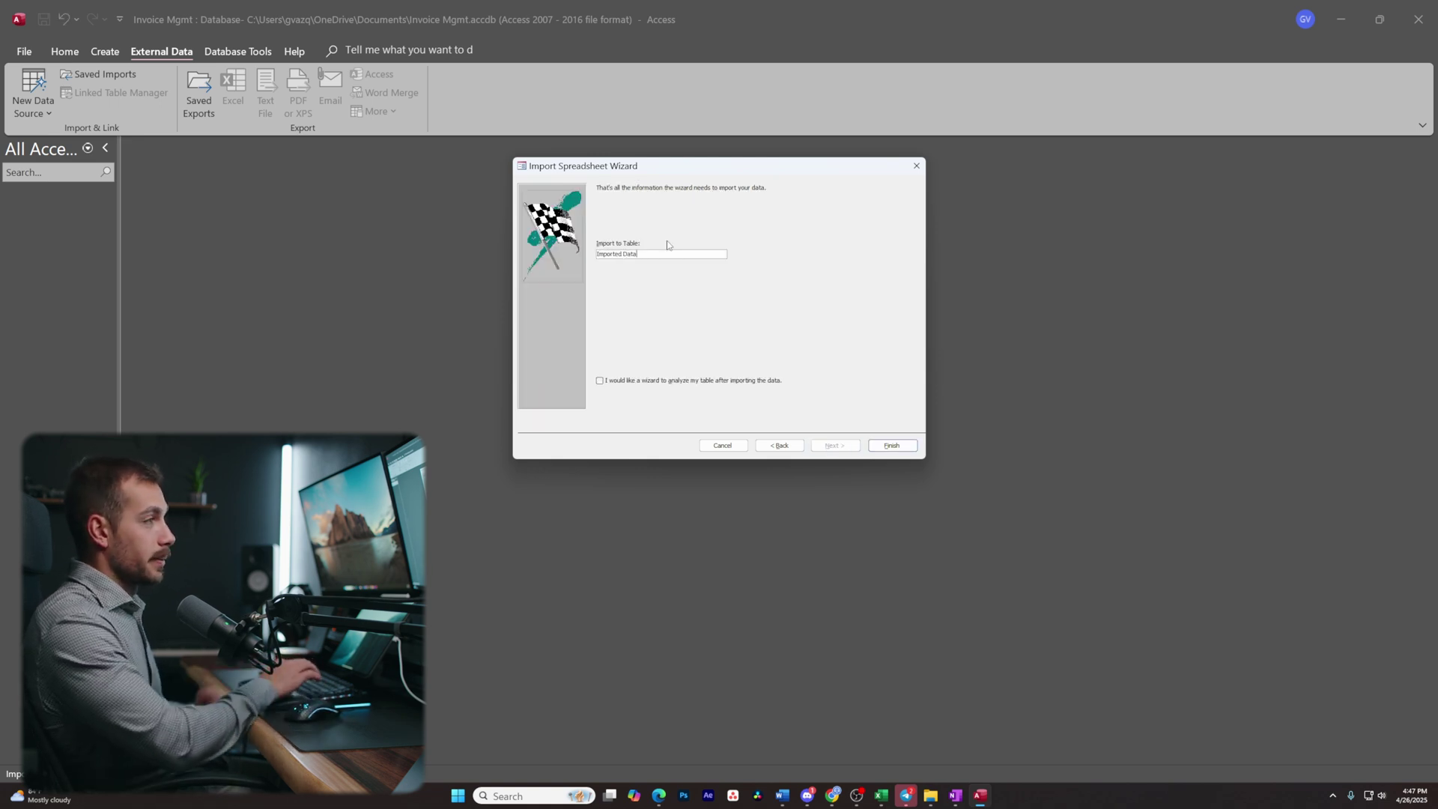
{"action": "left_click", "coordinate": [891, 446]}
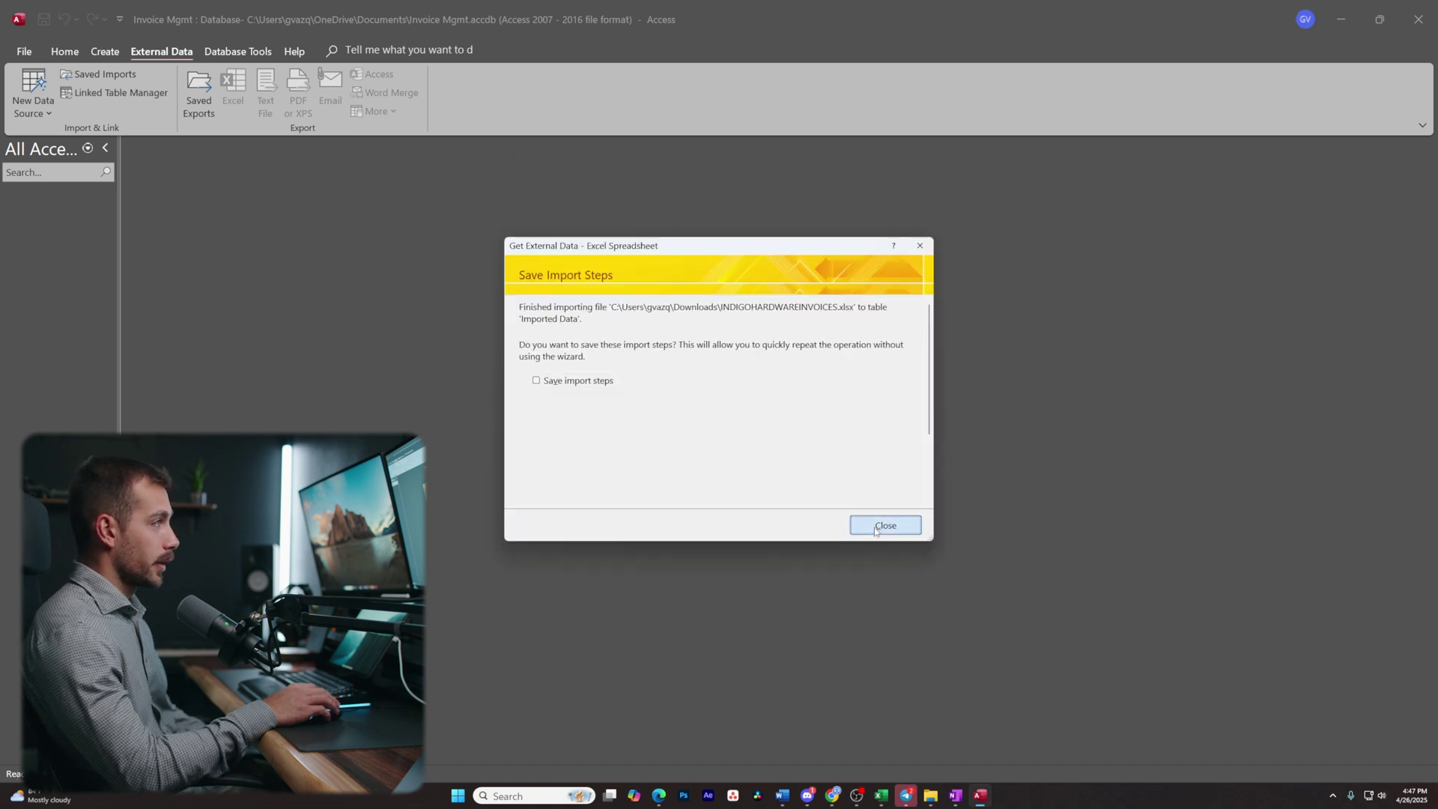
{"action": "left_click", "coordinate": [874, 529]}
Open the Imported Data table and start a new blank table in Design View.
{"action": "double_click", "coordinate": [64, 209]}
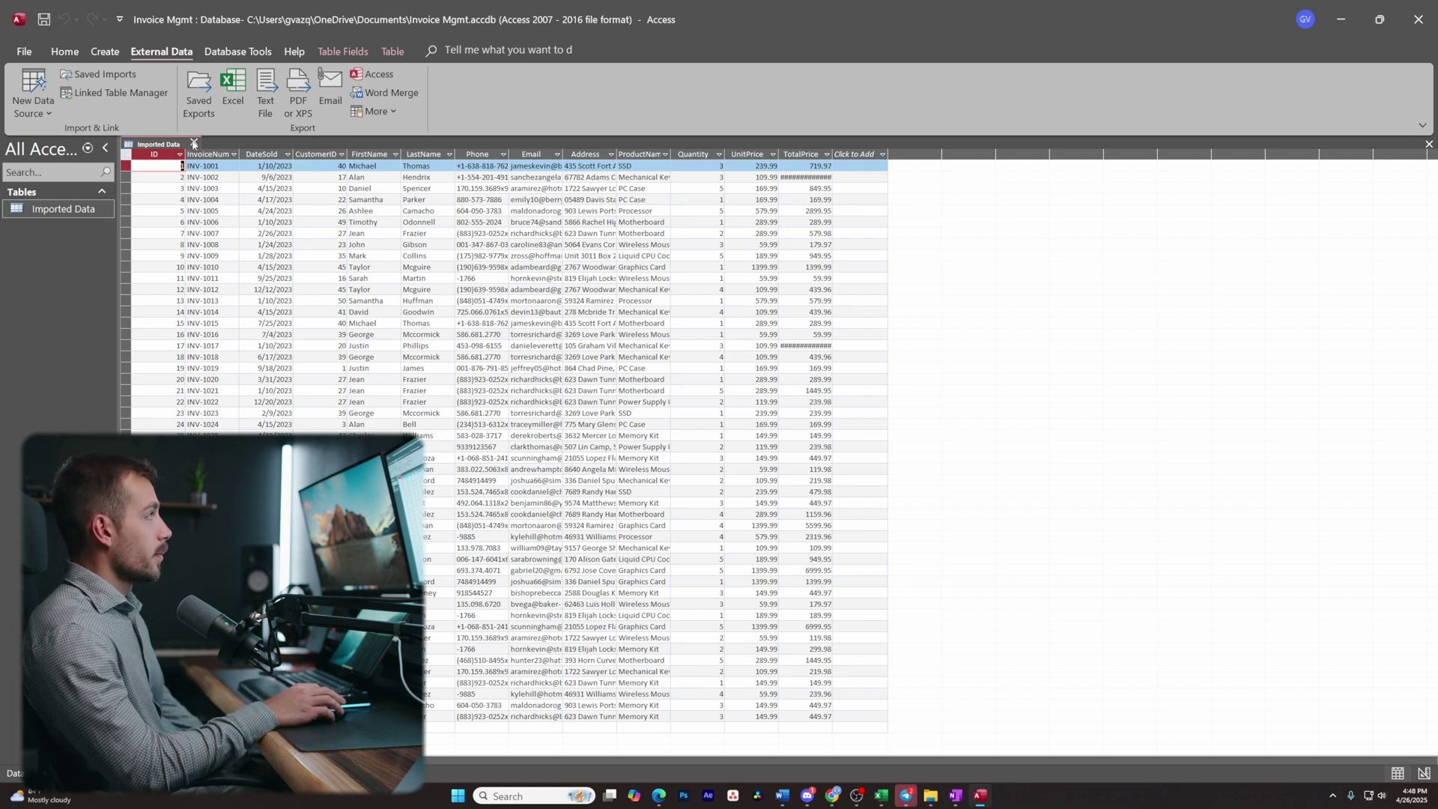
{"action": "left_click", "coordinate": [104, 52]}
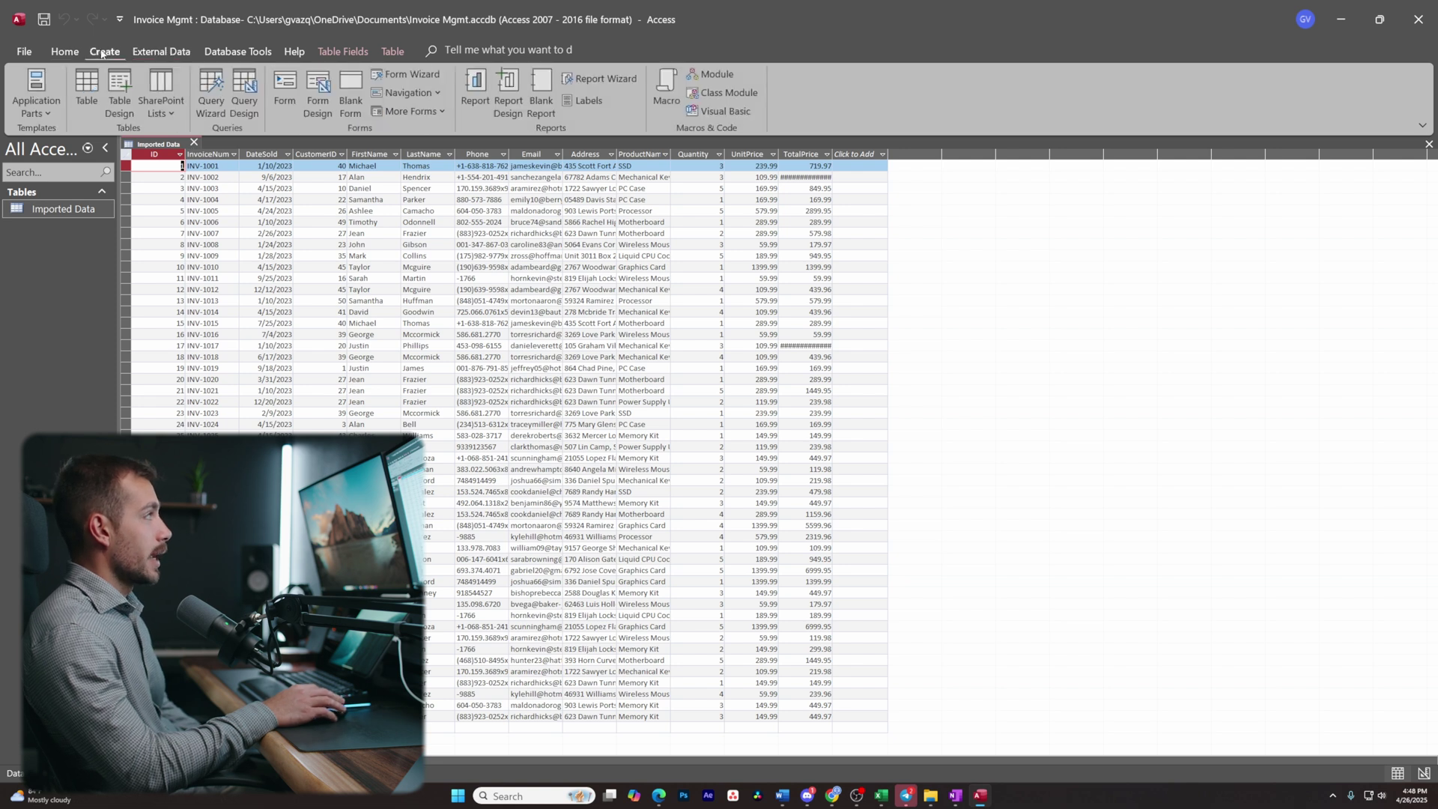
{"action": "left_click", "coordinate": [119, 93]}
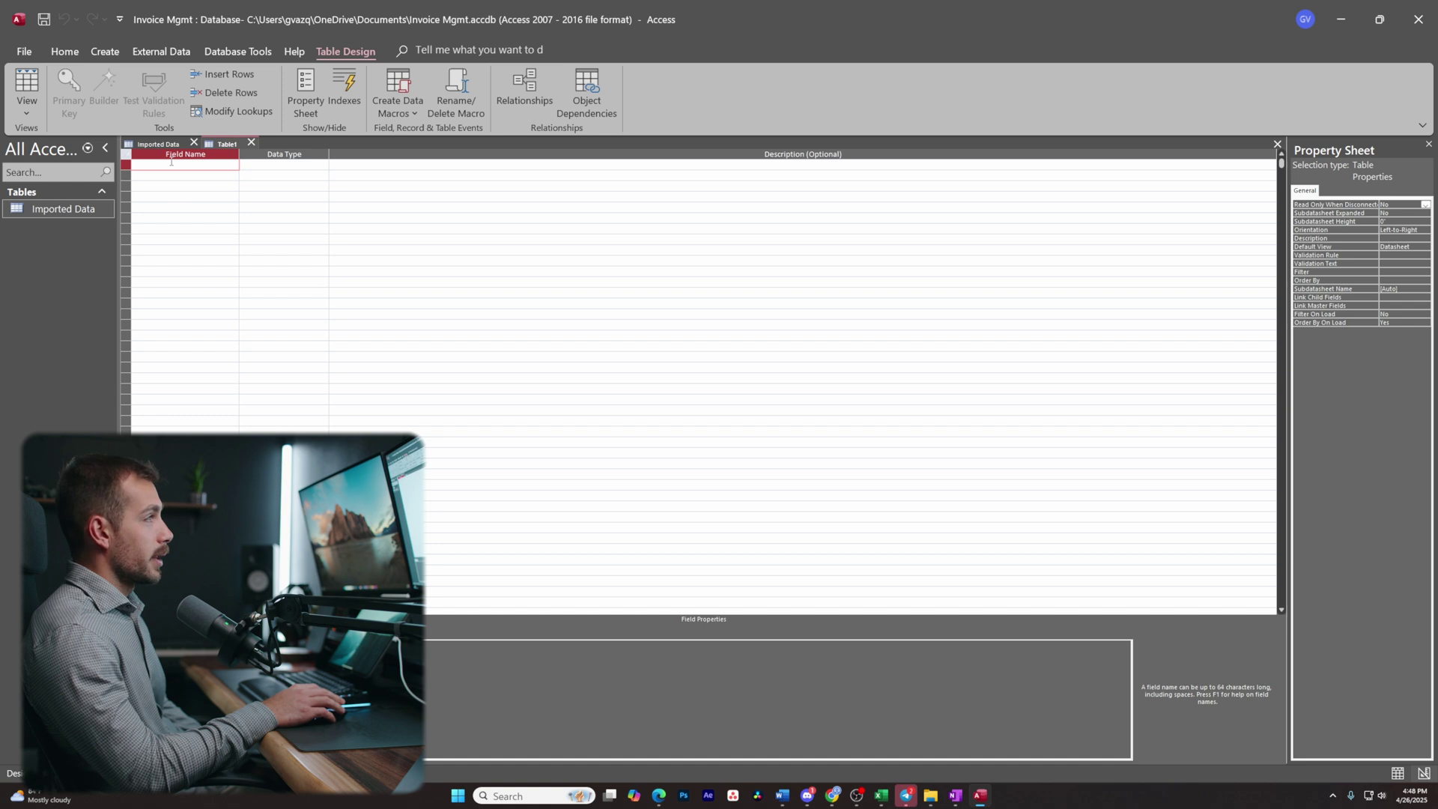
Try to save the new blank table under the name Customers.
{"action": "right_click", "coordinate": [226, 143]}
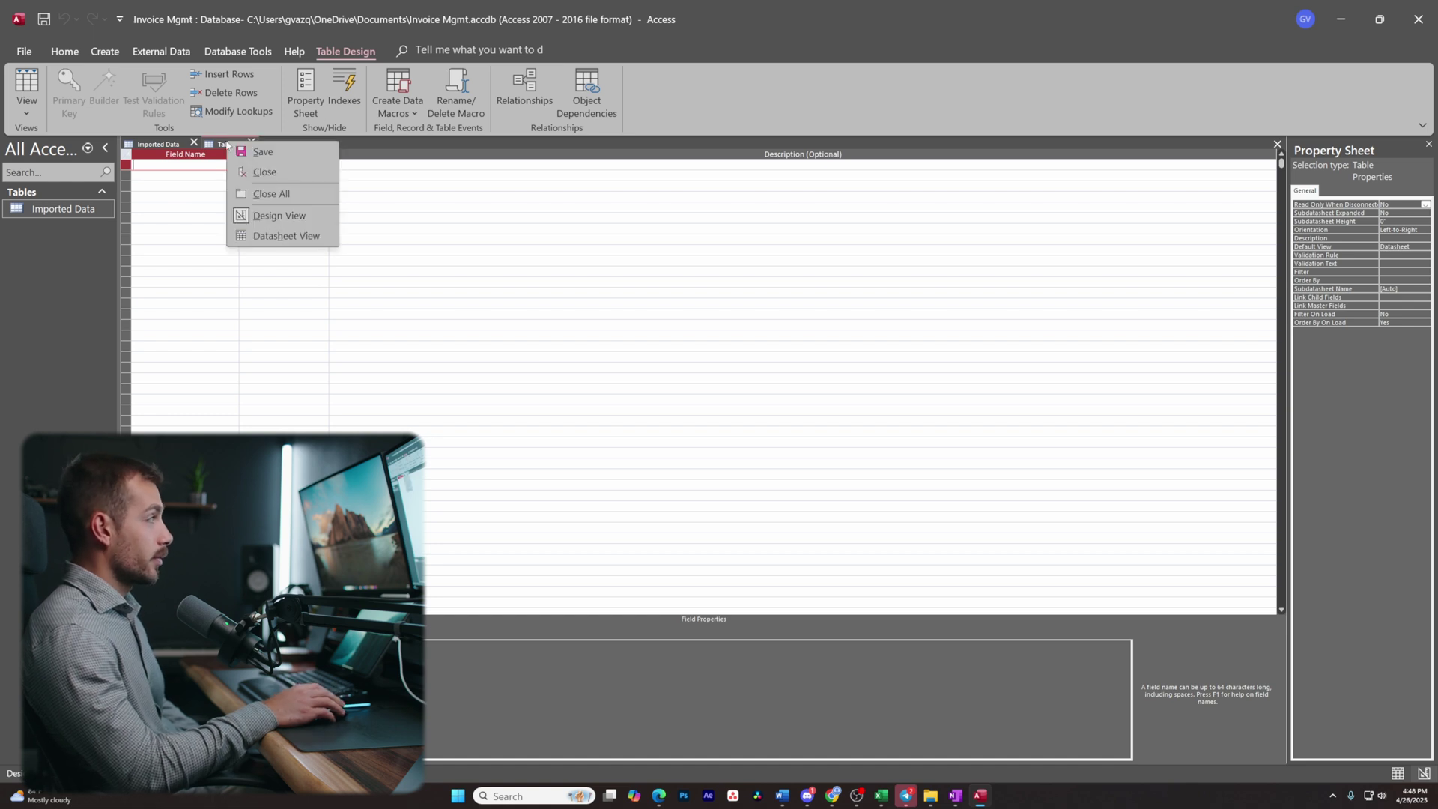
{"action": "left_click", "coordinate": [258, 151]}
{"action": "type", "text": "C"}
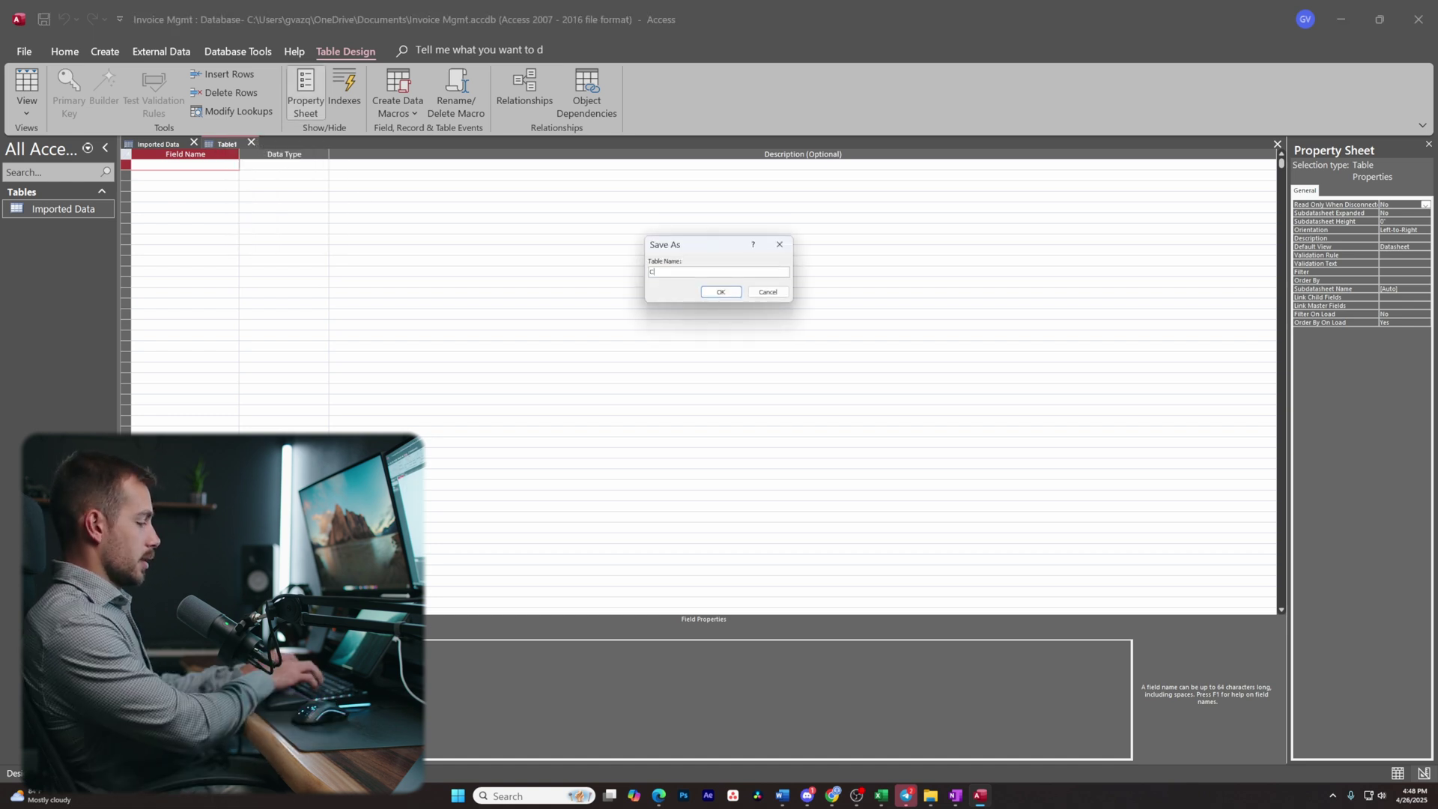
{"action": "type", "text": "ustomers"}
{"action": "key", "text": "Return"}
{"action": "key", "text": "Return"}
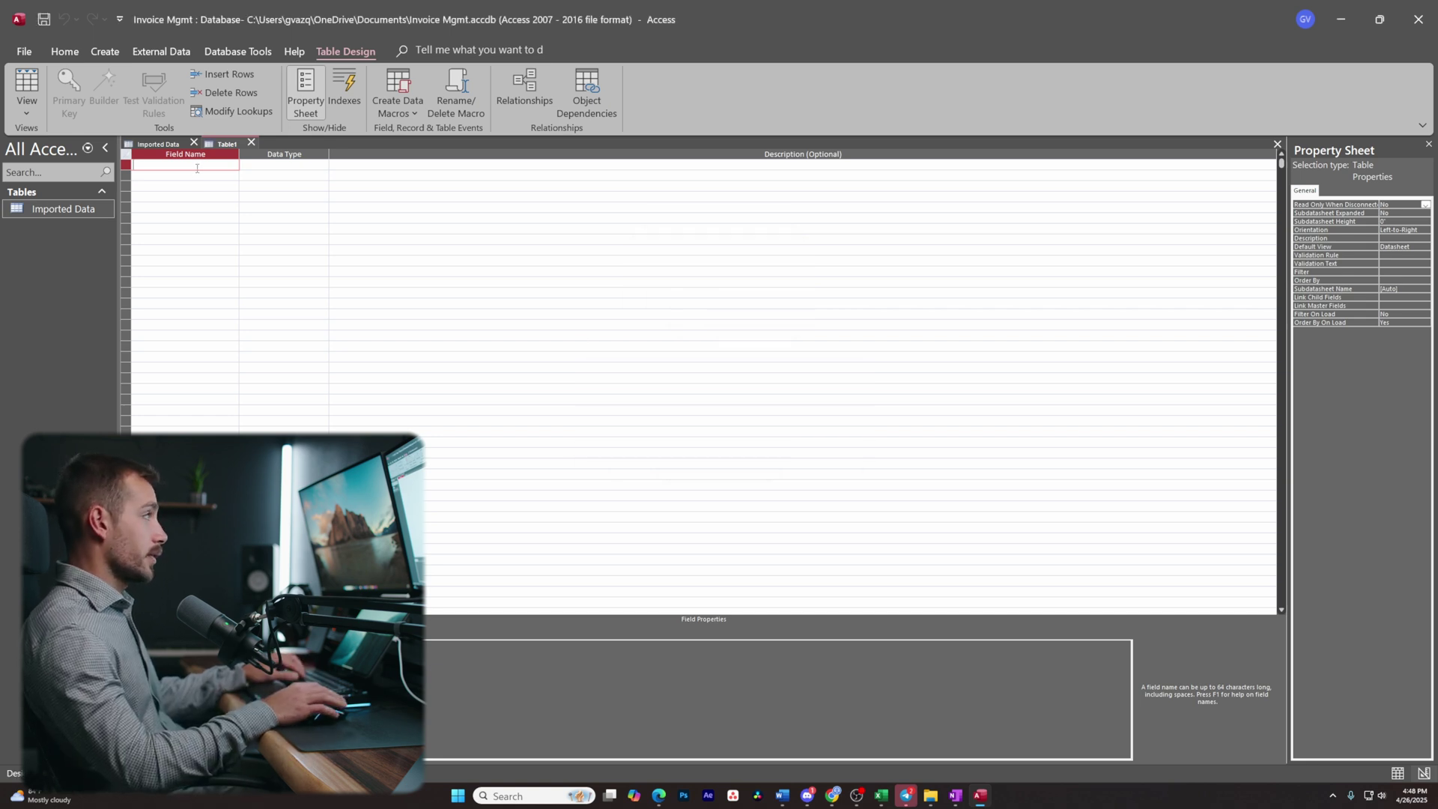
Enter CustomerID as the first field name of the new table.
{"action": "type", "text": "CustomerI"}
{"action": "key", "text": "Caps_Lock"}
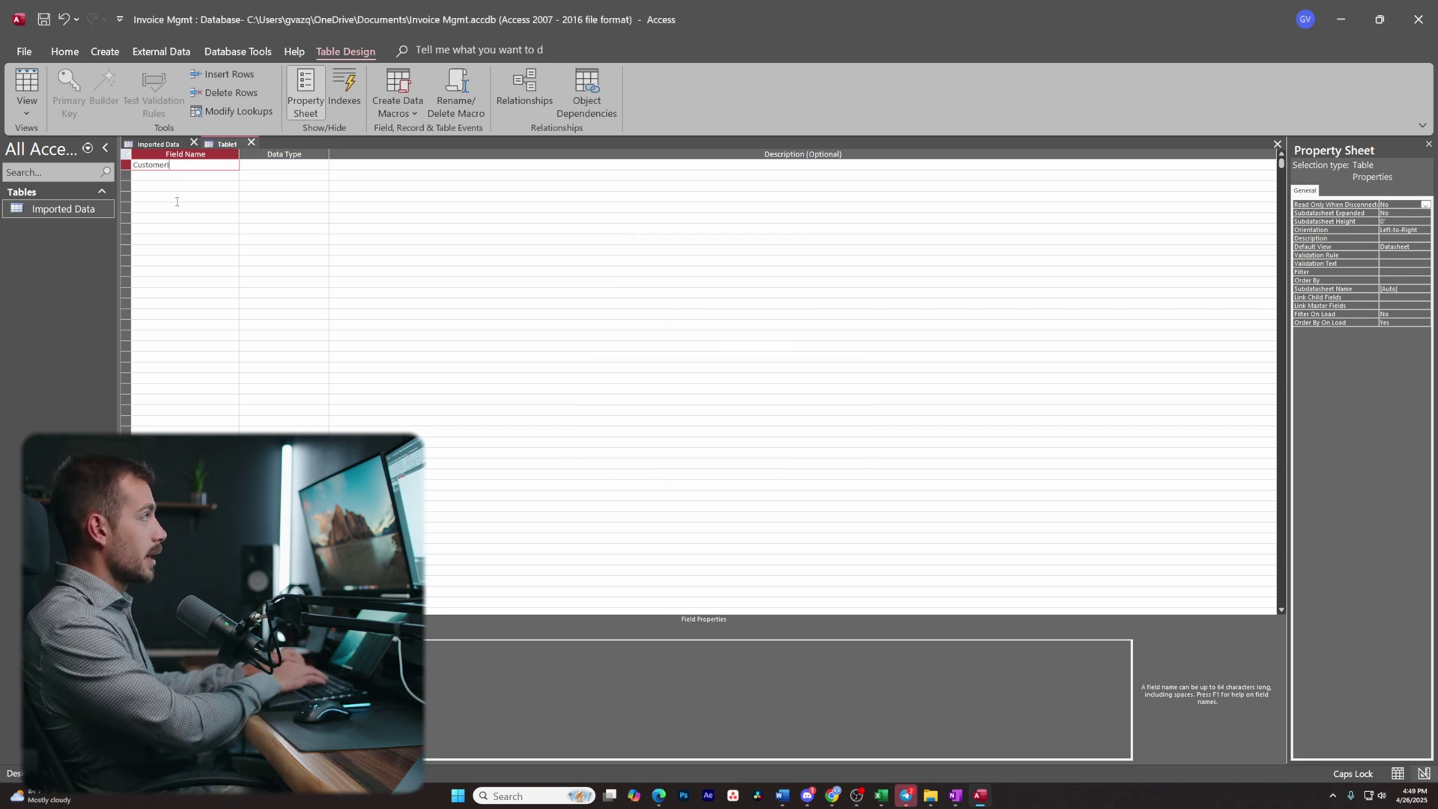
{"action": "type", "text": "D"}
{"action": "key", "text": "Down"}
{"action": "key", "text": "Caps_Lock"}
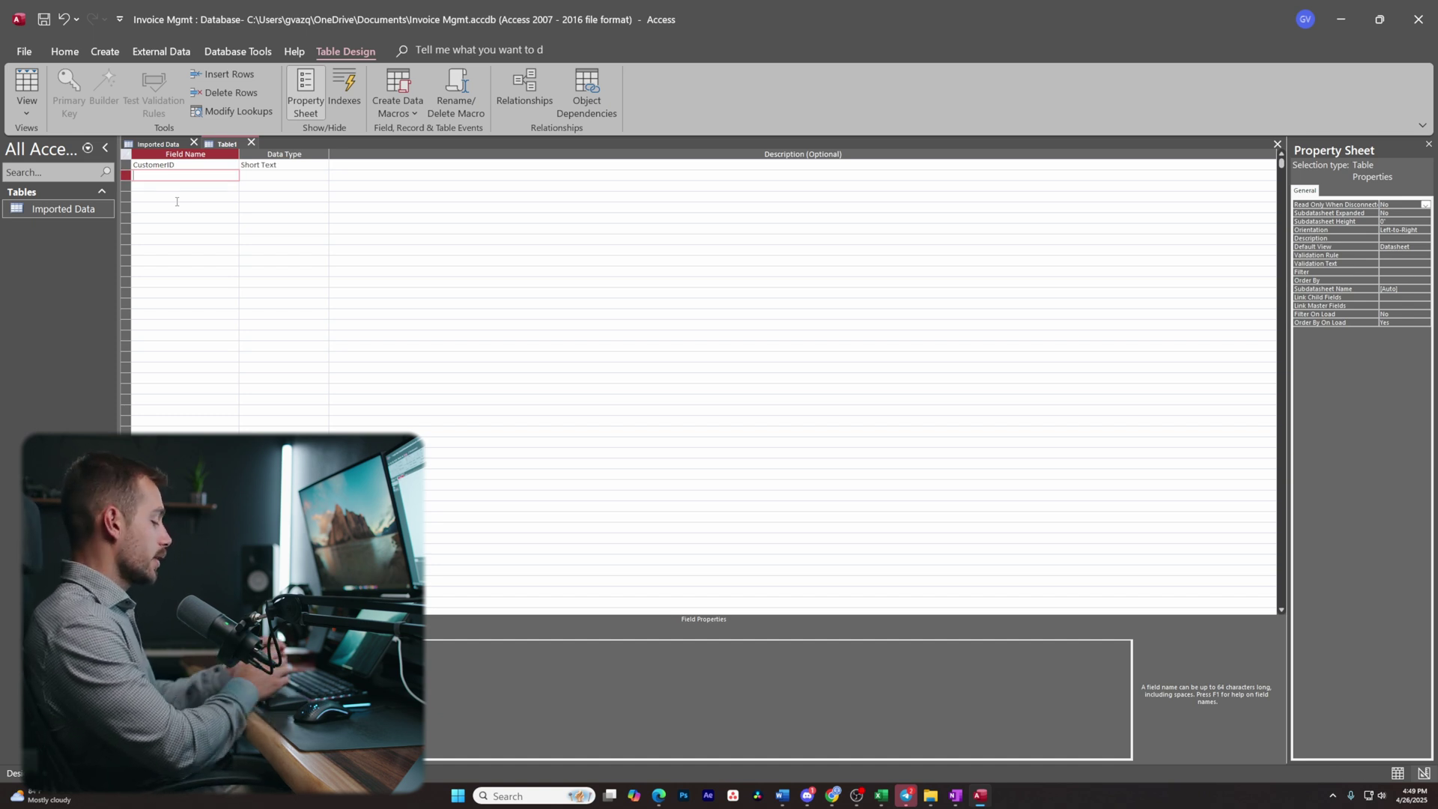
Check the columns of the Imported Data table, rename the new table's first field to ID and make it the primary key.
{"action": "left_click", "coordinate": [156, 144]}
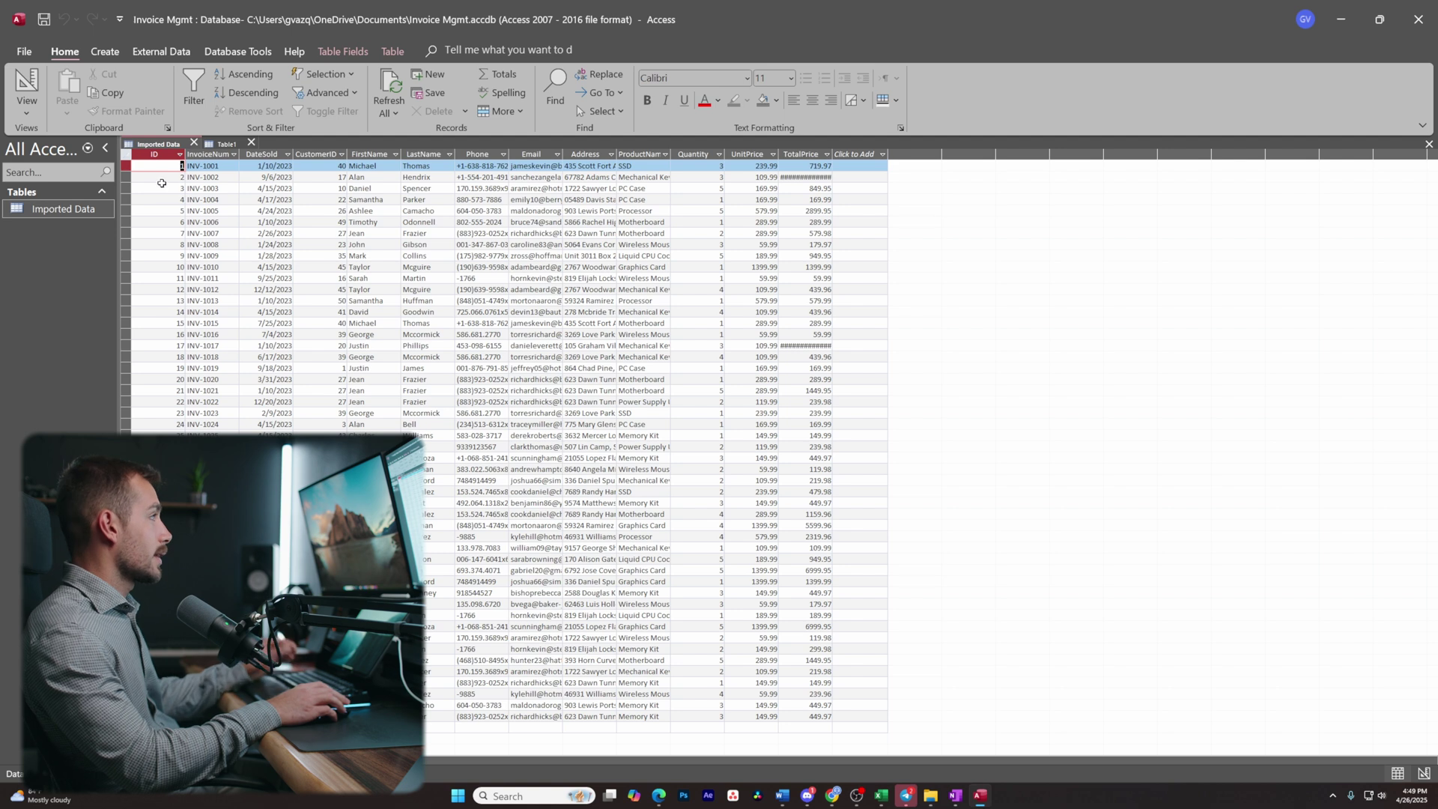
{"action": "left_click", "coordinate": [229, 144]}
{"action": "left_click", "coordinate": [172, 167]}
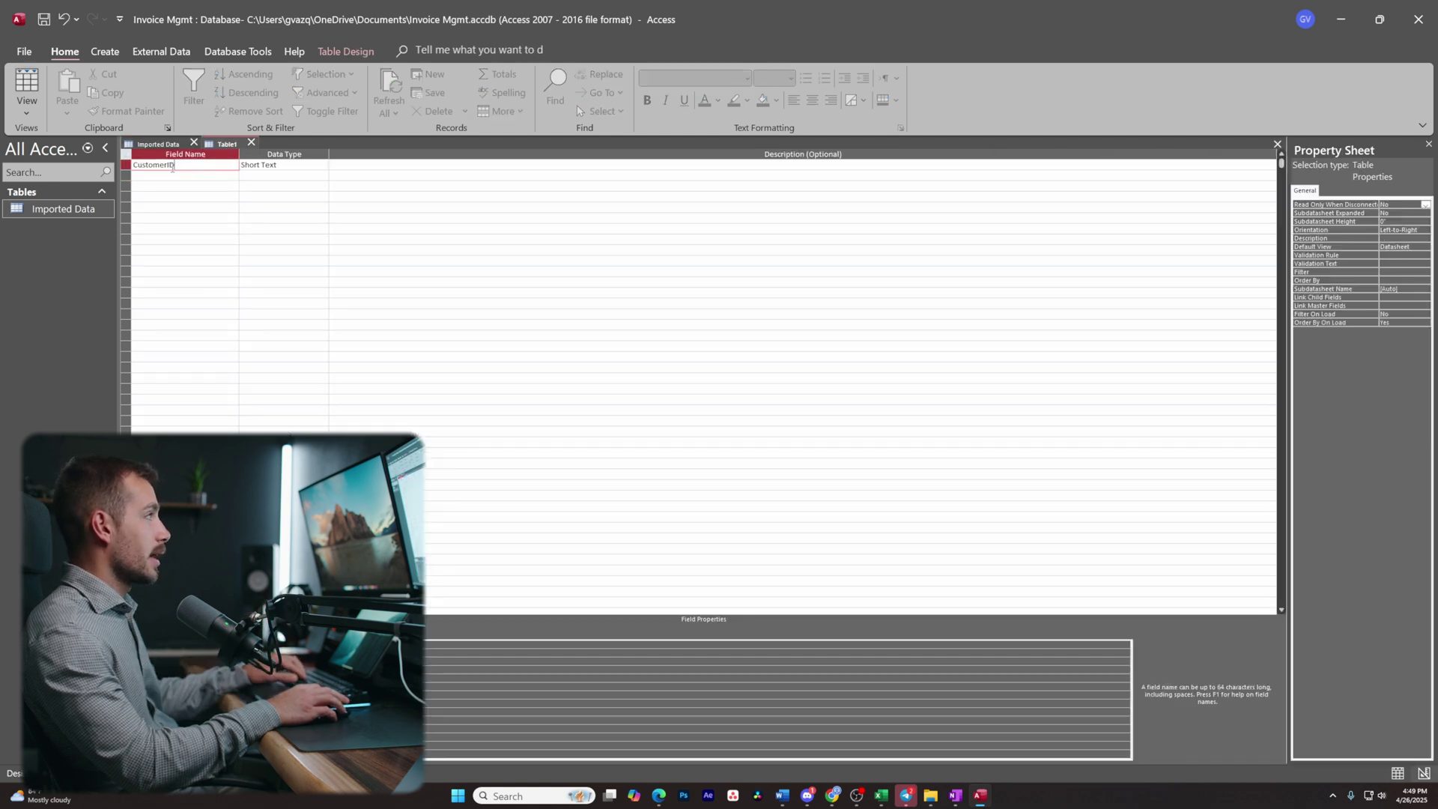
{"action": "left_click_drag", "start_coordinate": [167, 165], "coordinate": [132, 165]}
{"action": "key", "text": "BackSpace"}
{"action": "right_click", "coordinate": [126, 166]}
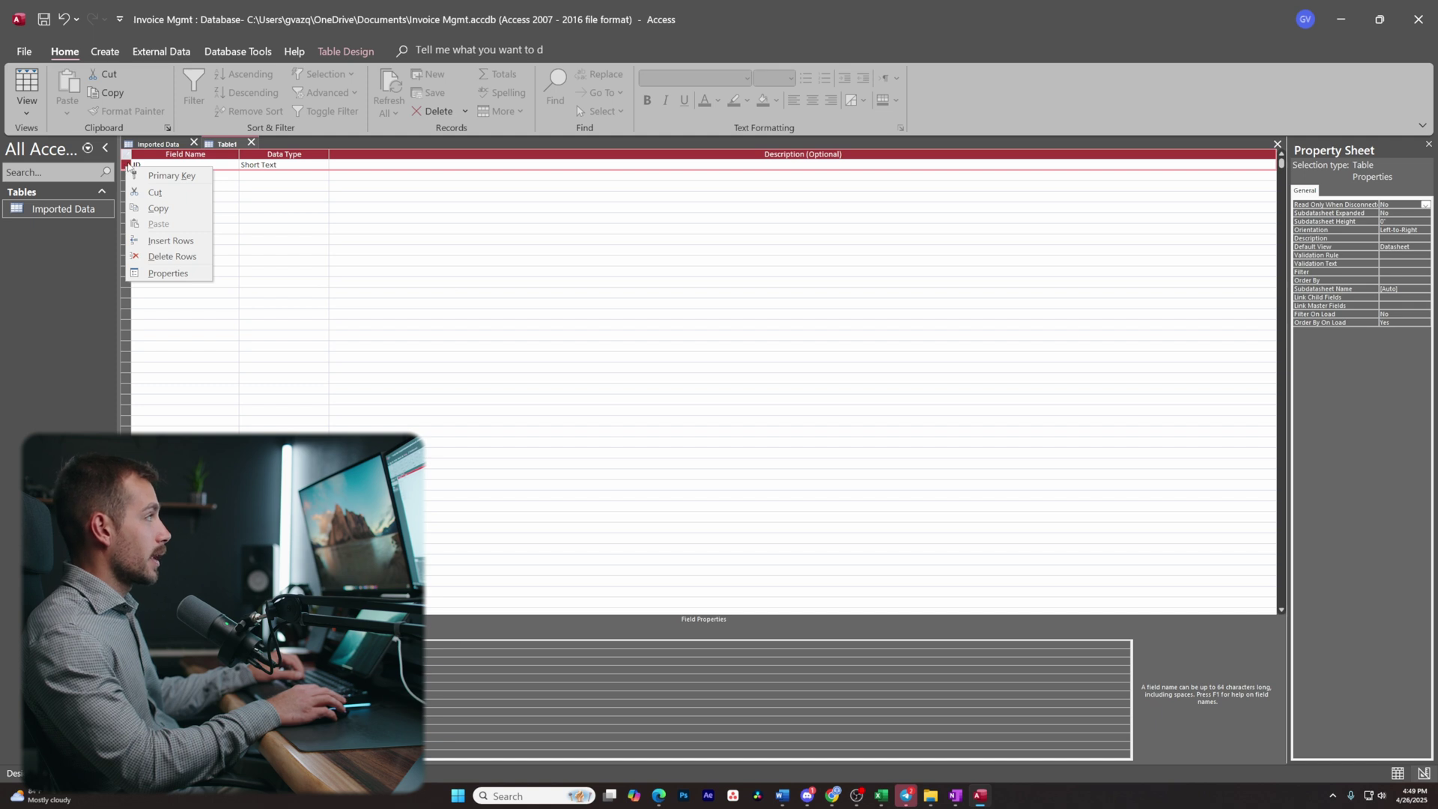
{"action": "left_click", "coordinate": [171, 176]}
Add the fields CustomerID, FirstName, LastName, Phone, Email and Address below the ID field.
{"action": "left_click", "coordinate": [179, 177]}
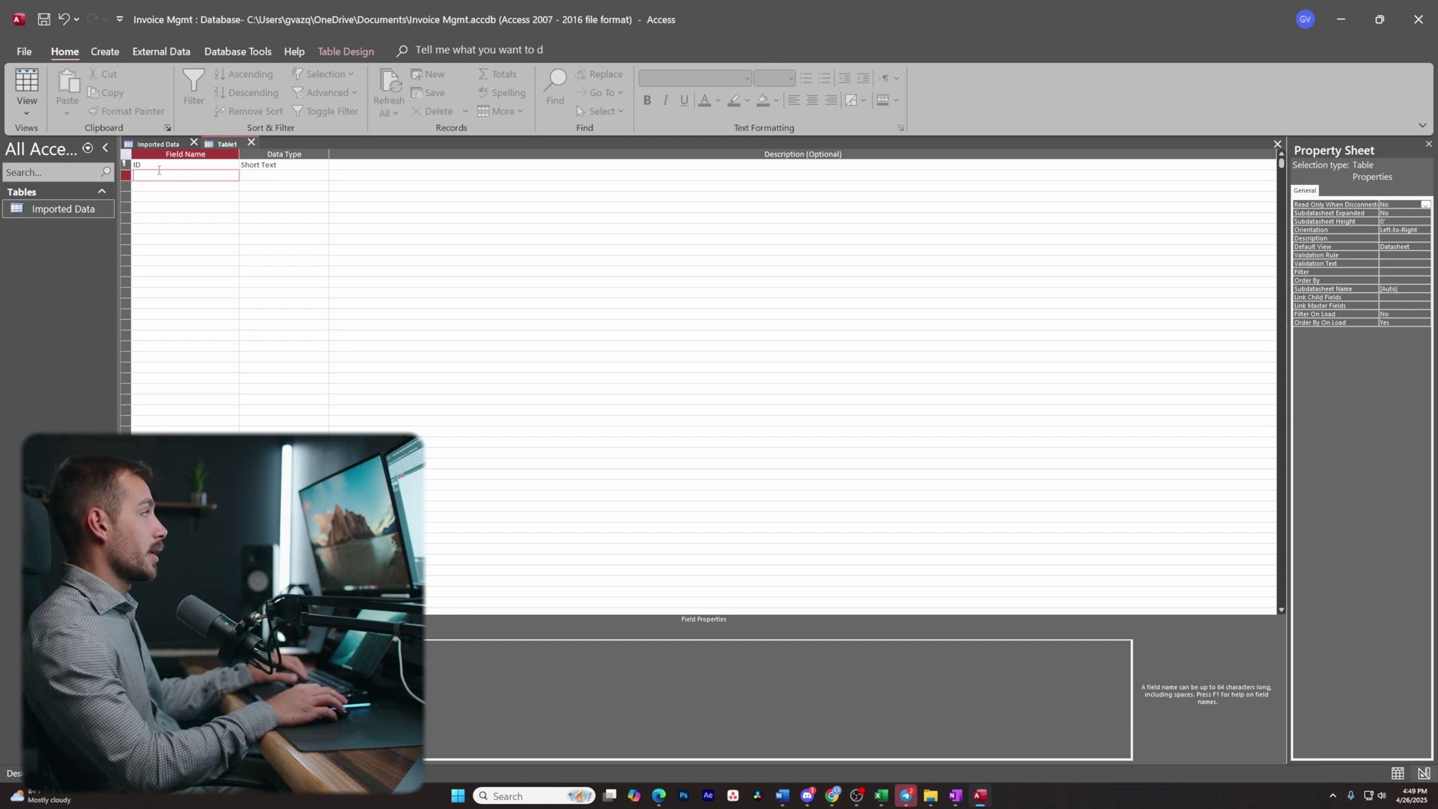
{"action": "type", "text": "CustomerID"}
{"action": "left_click", "coordinate": [164, 185]}
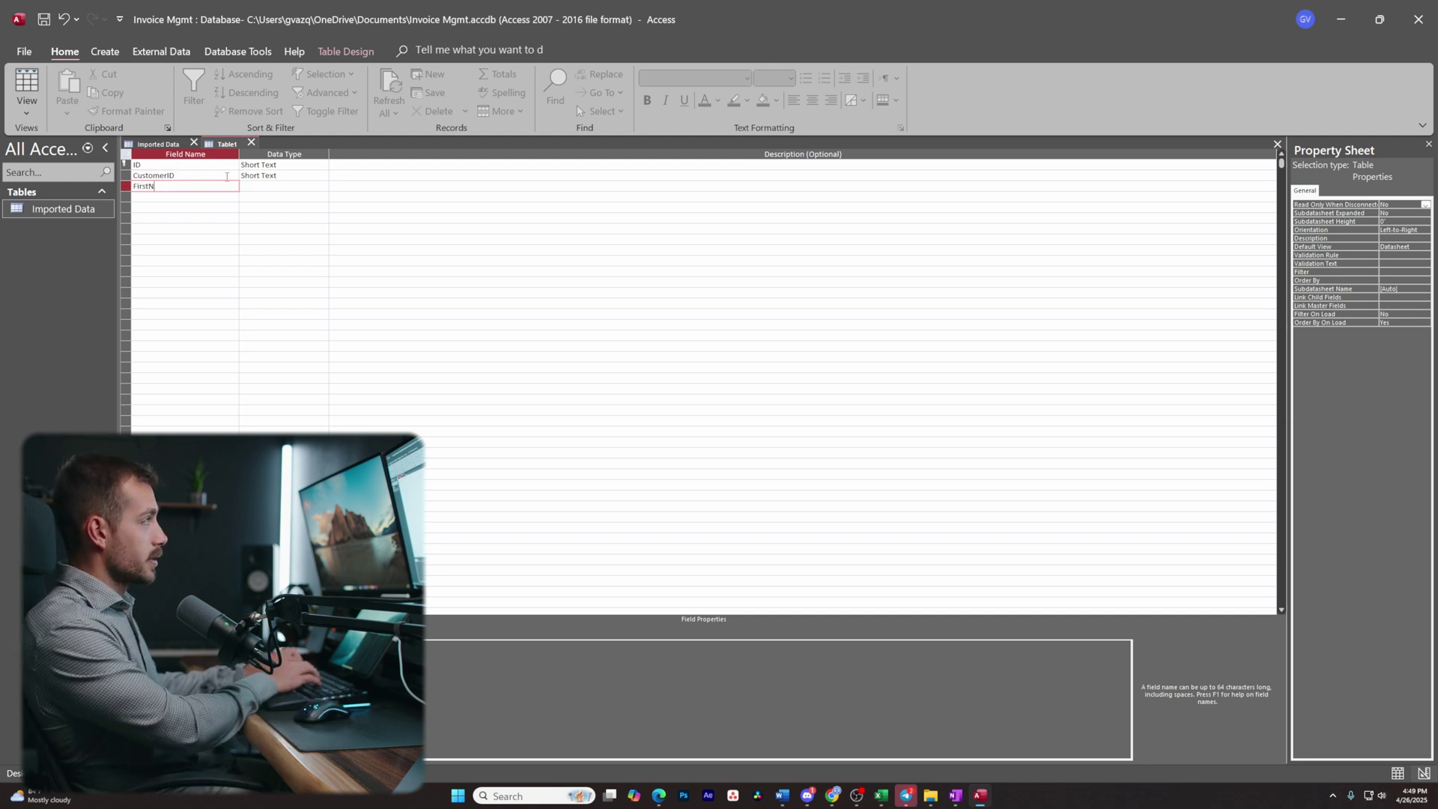
{"action": "key", "text": "Down"}
{"action": "type", "text": "Lastname"}
{"action": "key", "text": "Down"}
{"action": "type", "text": "Phone"}
{"action": "key", "text": "Down"}
{"action": "type", "text": "Email"}
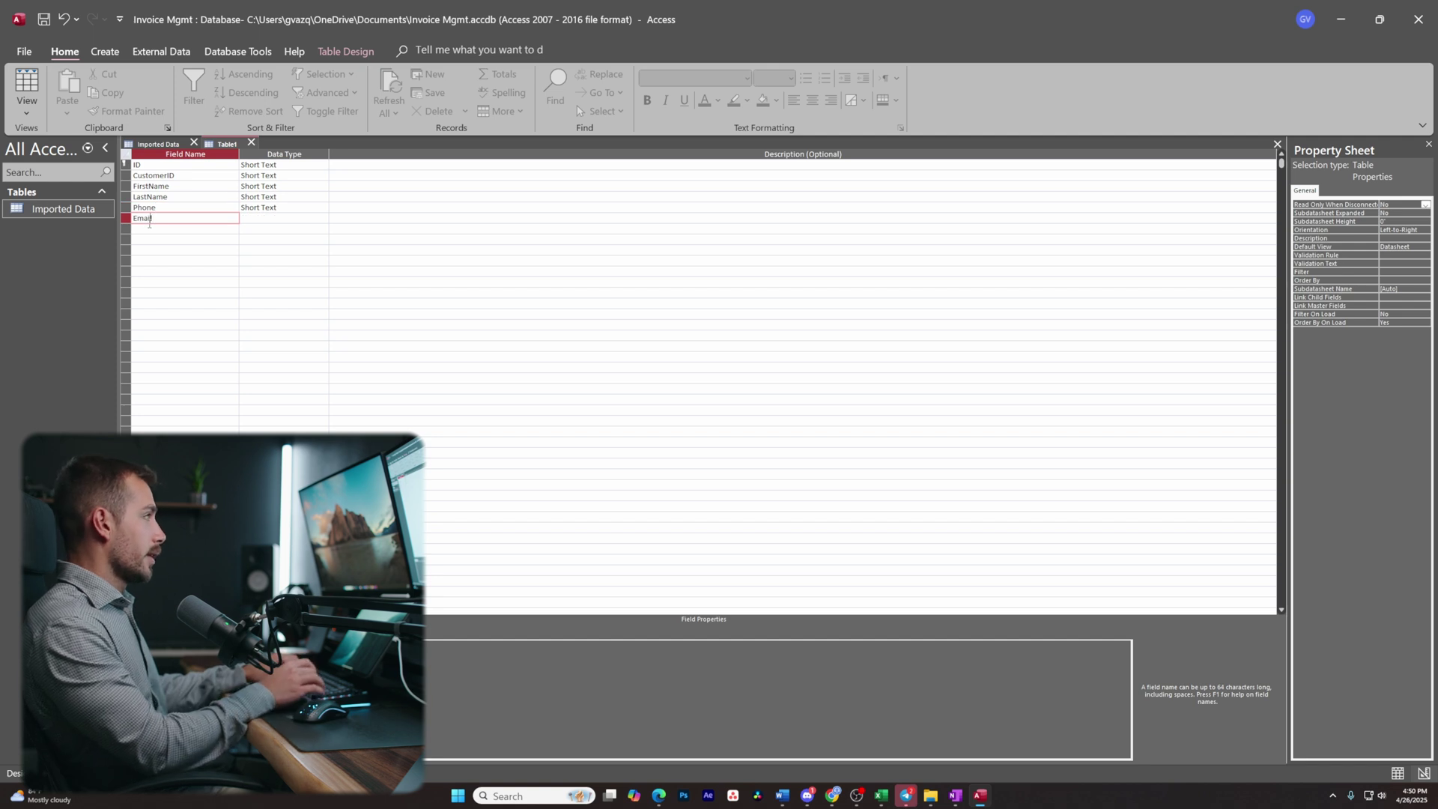
{"action": "key", "text": "Down"}
{"action": "type", "text": "Address"}
Save the new table under the name Customers.
{"action": "right_click", "coordinate": [223, 138]}
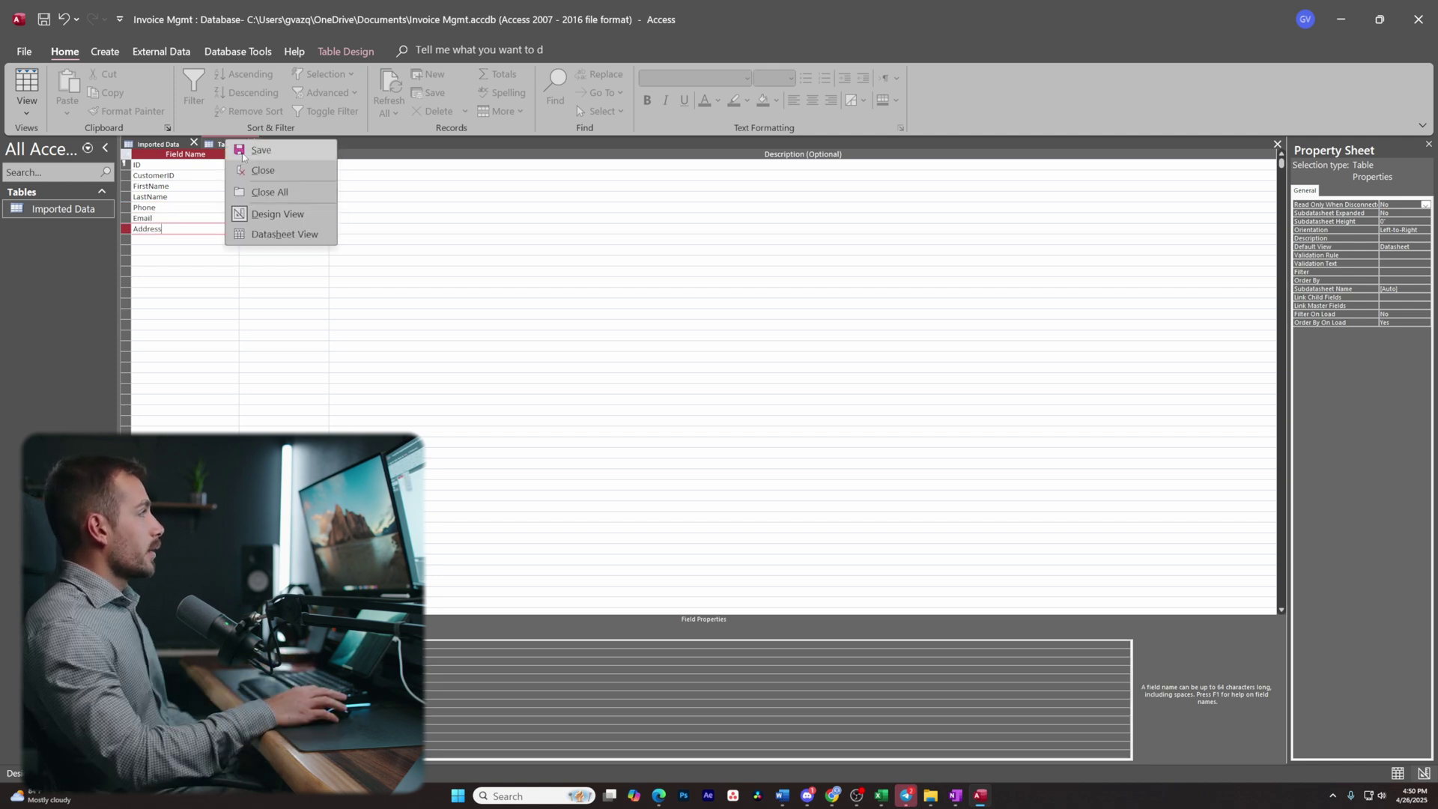
{"action": "left_click", "coordinate": [255, 150]}
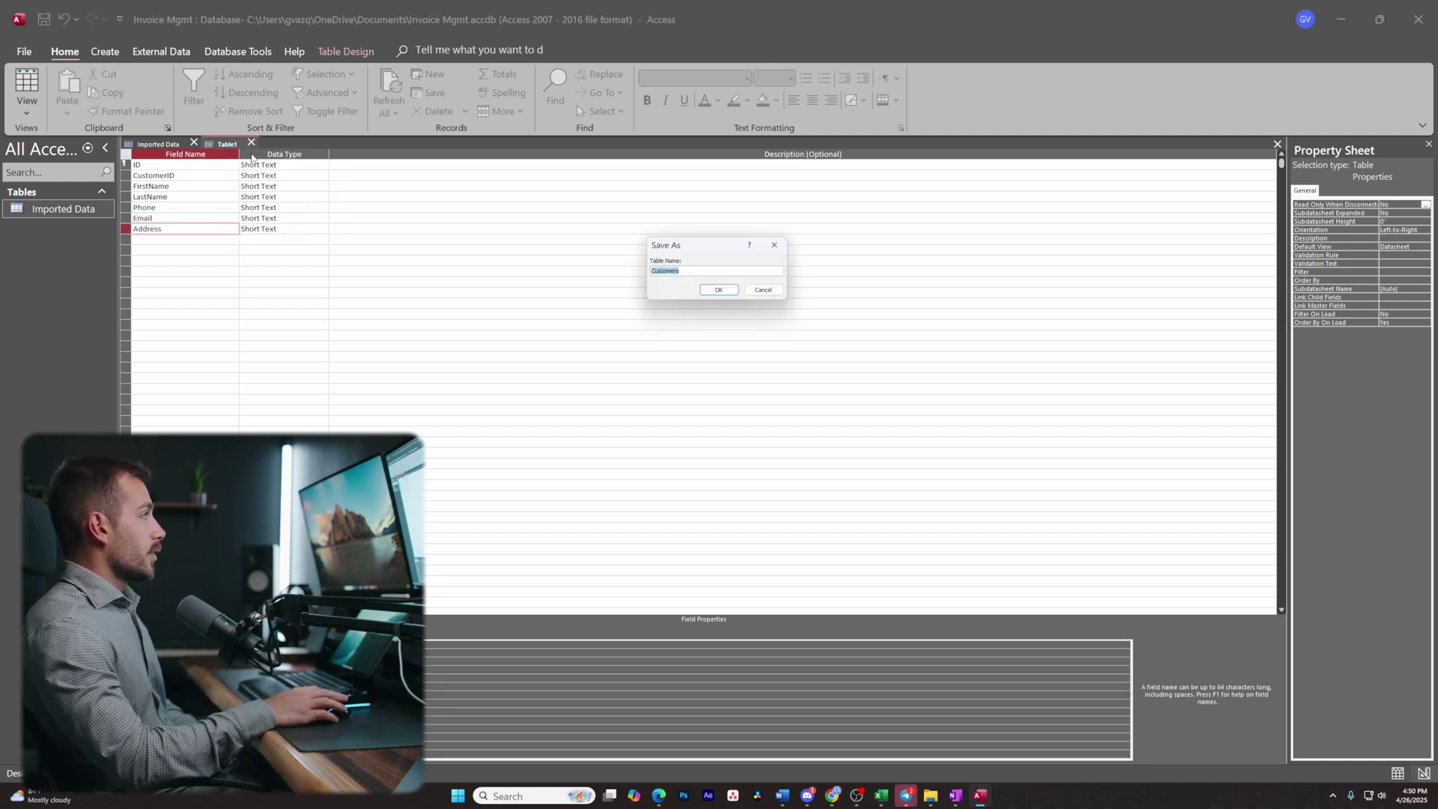
{"action": "left_click", "coordinate": [721, 292]}
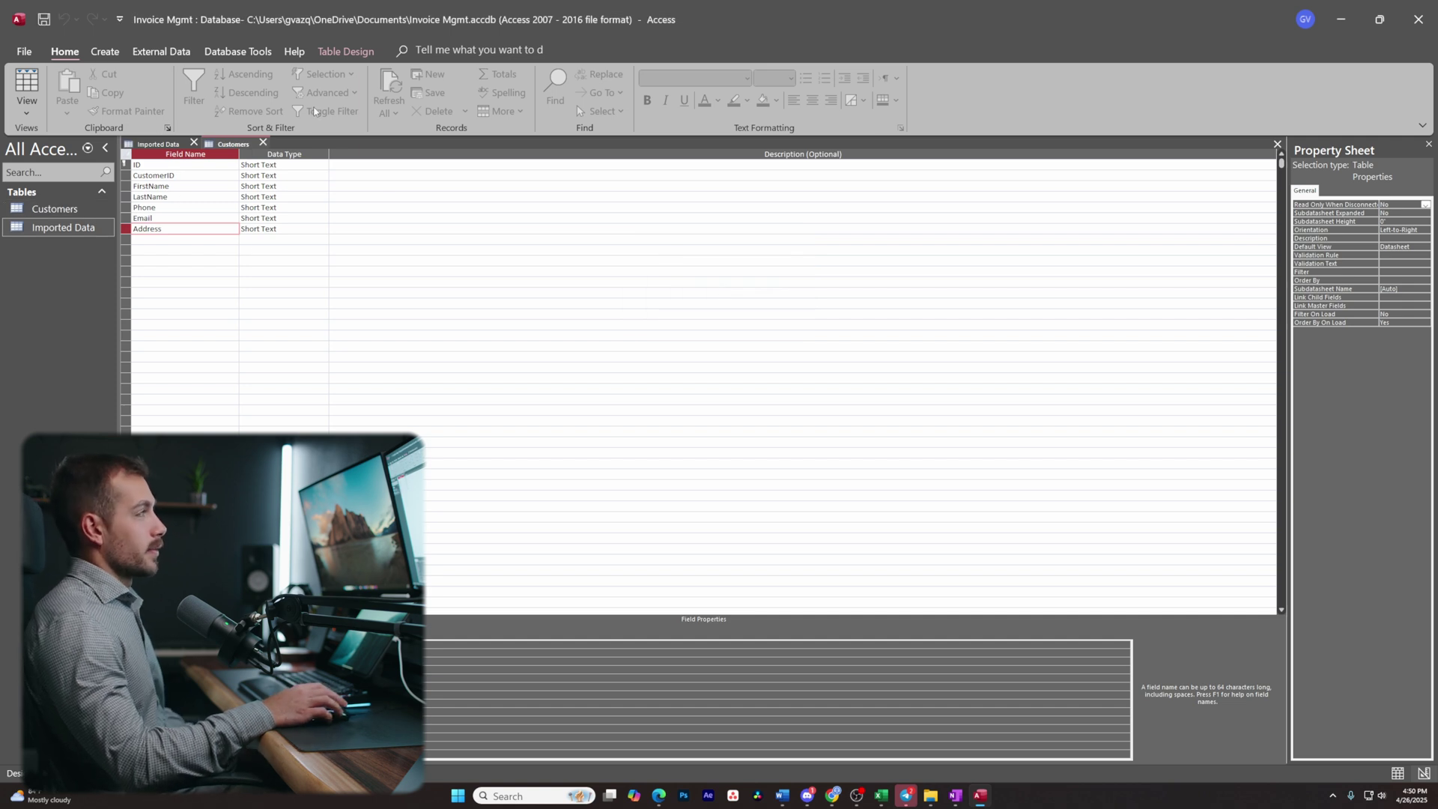
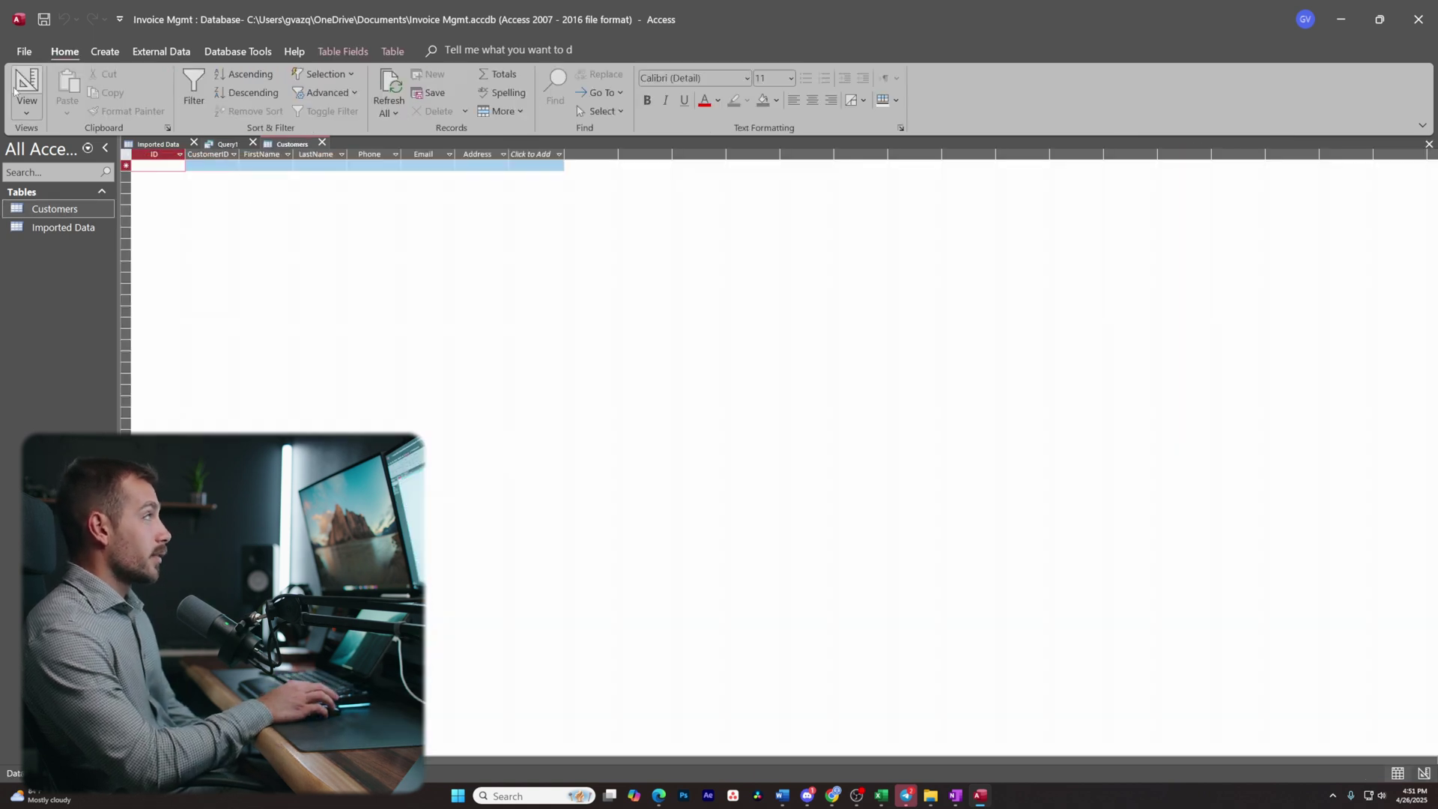
Inspect the Indexed property of the ID field in the Customers table's design and close the table.
{"action": "left_click", "coordinate": [26, 82]}
{"action": "left_click", "coordinate": [34, 108]}
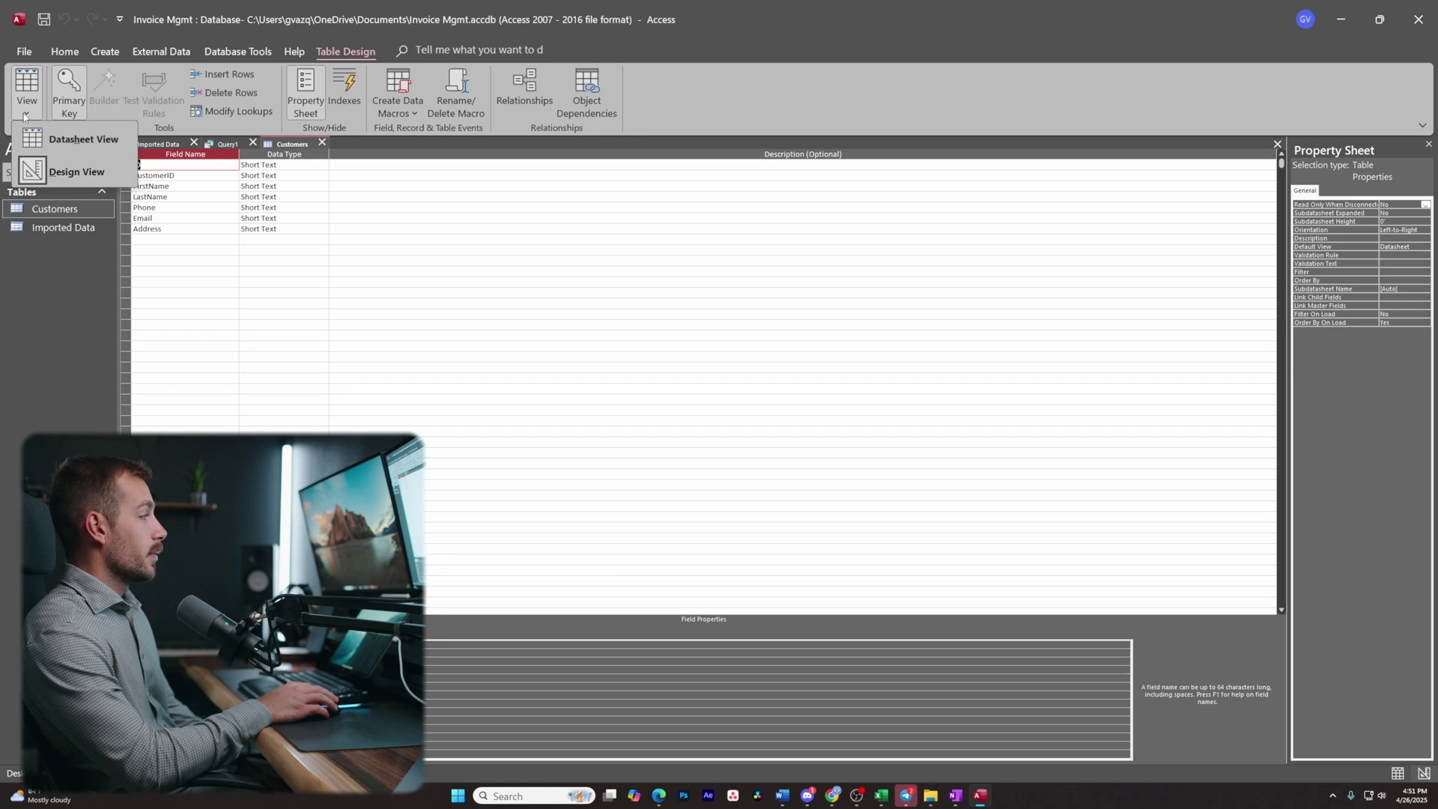
{"action": "left_click", "coordinate": [24, 116]}
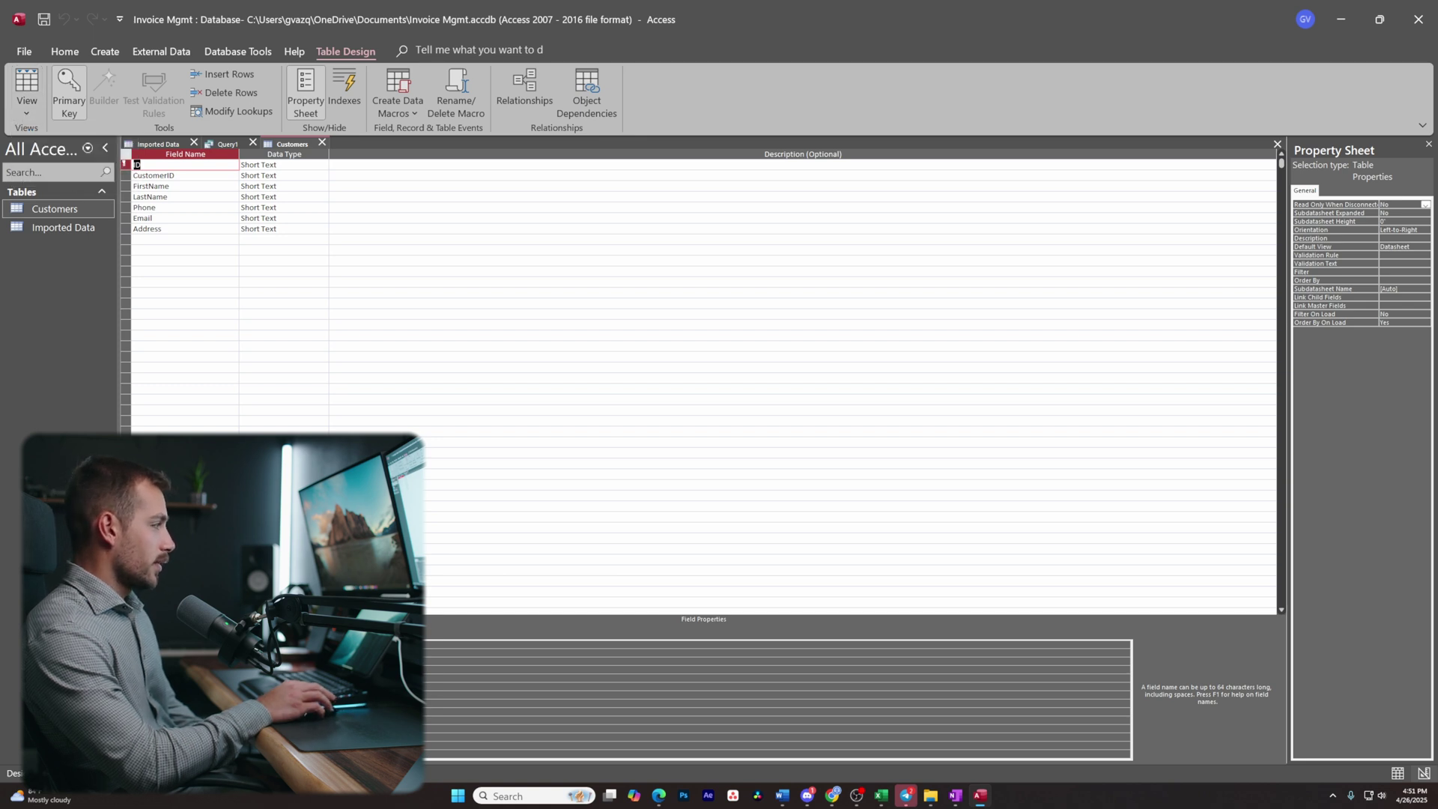
{"action": "left_click", "coordinate": [824, 721]}
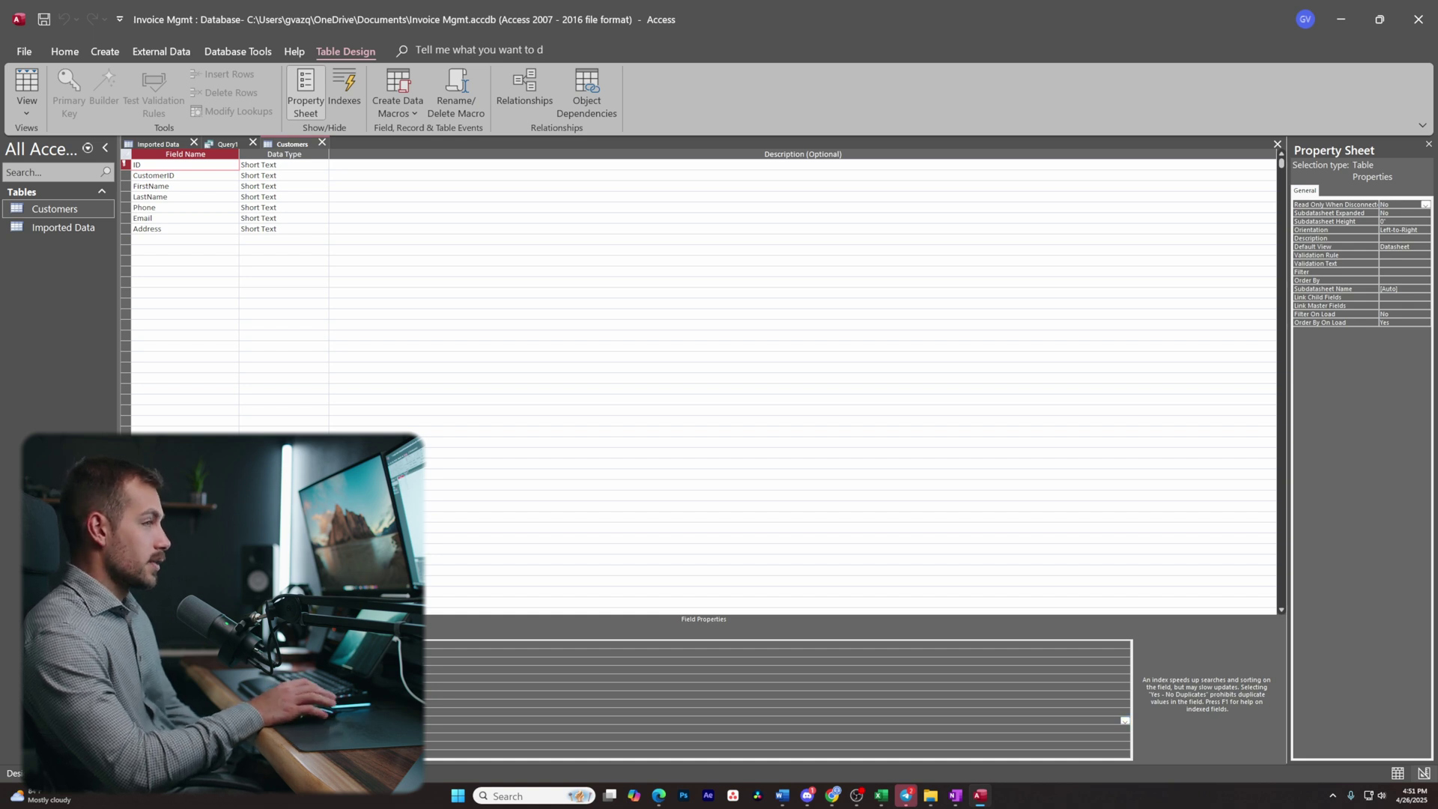
{"action": "key", "text": "ctrl+F4"}
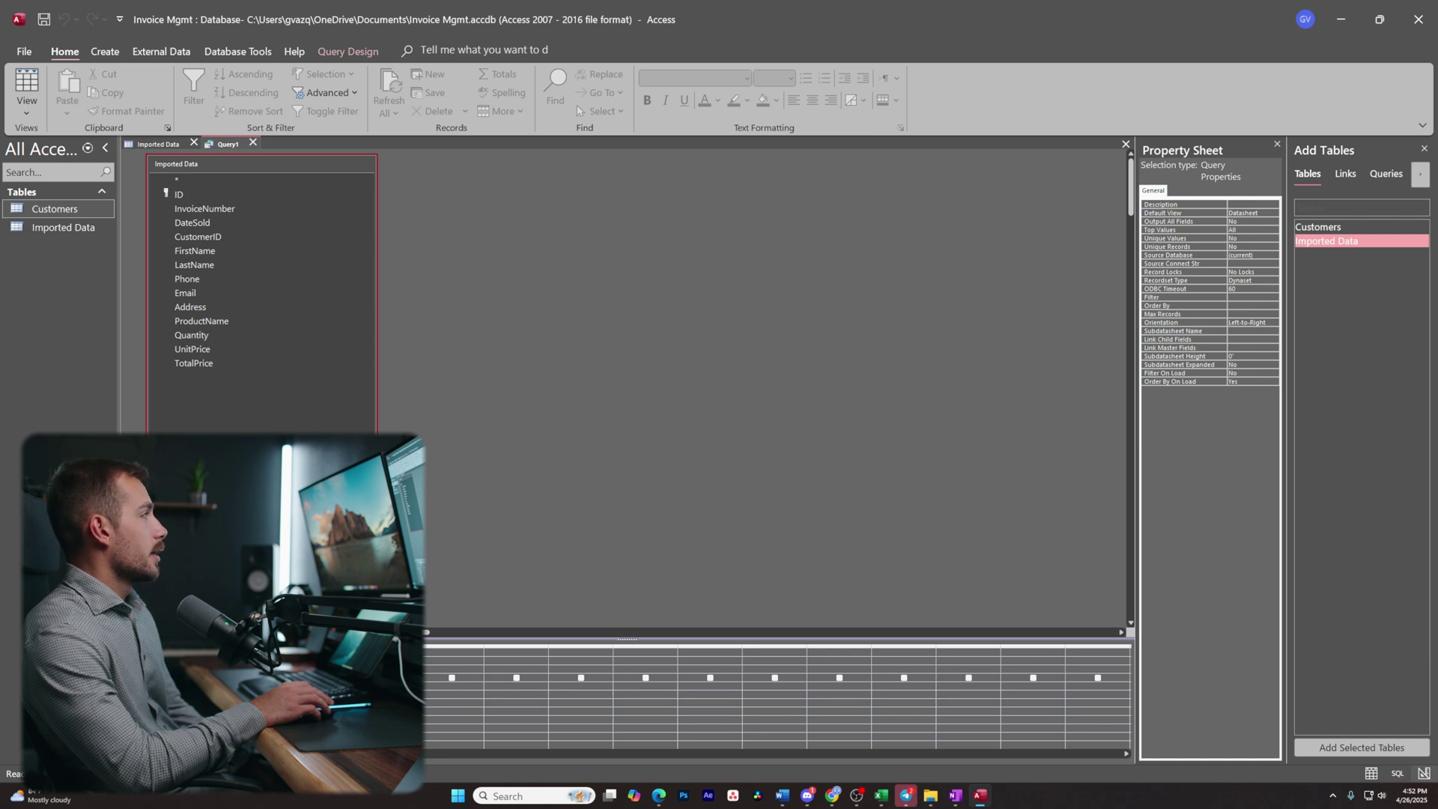
Add the Phone, Email and Address fields from Imported Data to the query's output columns.
{"action": "key", "text": "F6"}
{"action": "key", "text": "F6"}
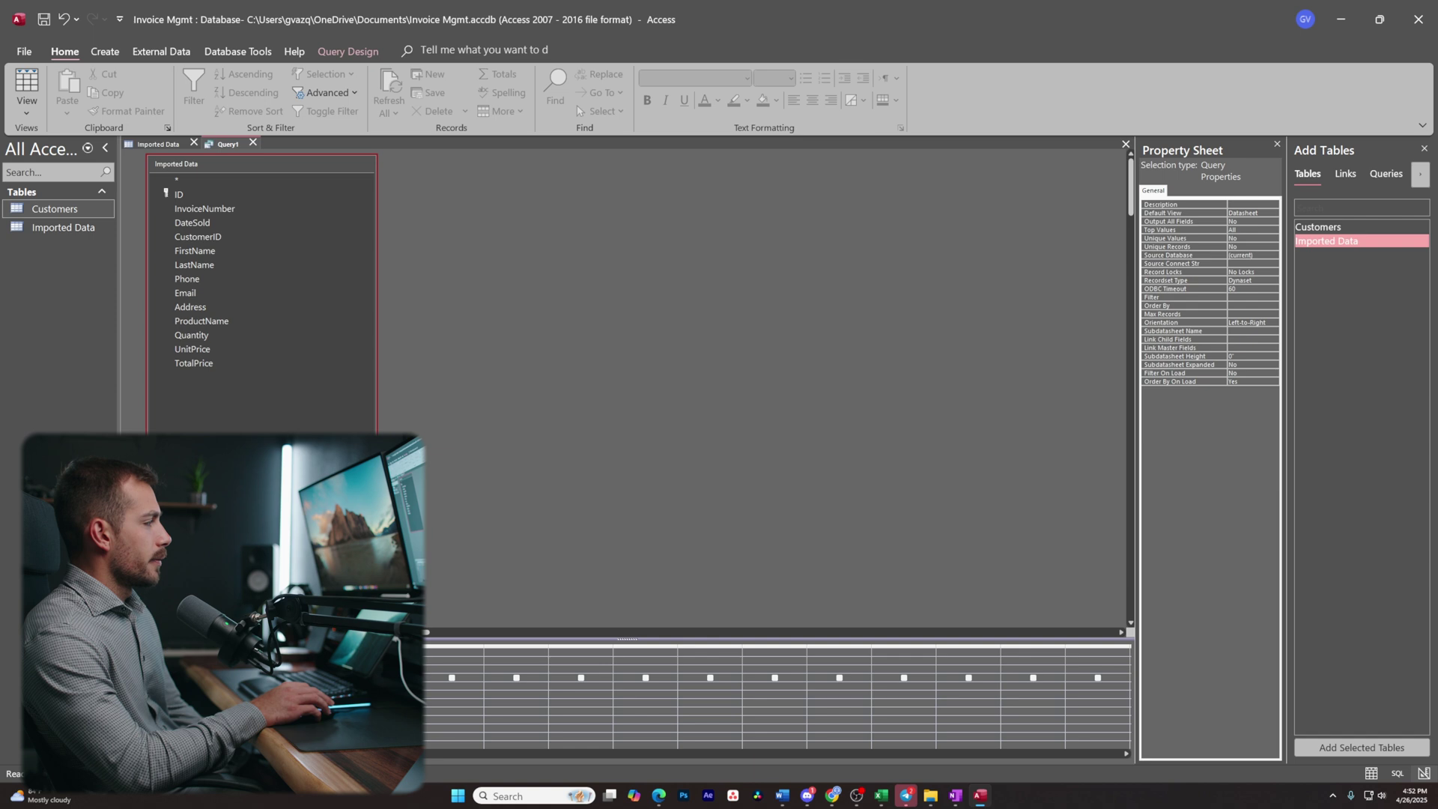
{"action": "key", "text": "F6"}
{"action": "type", "text": "Phone"}
{"action": "left_click", "coordinate": [543, 652]}
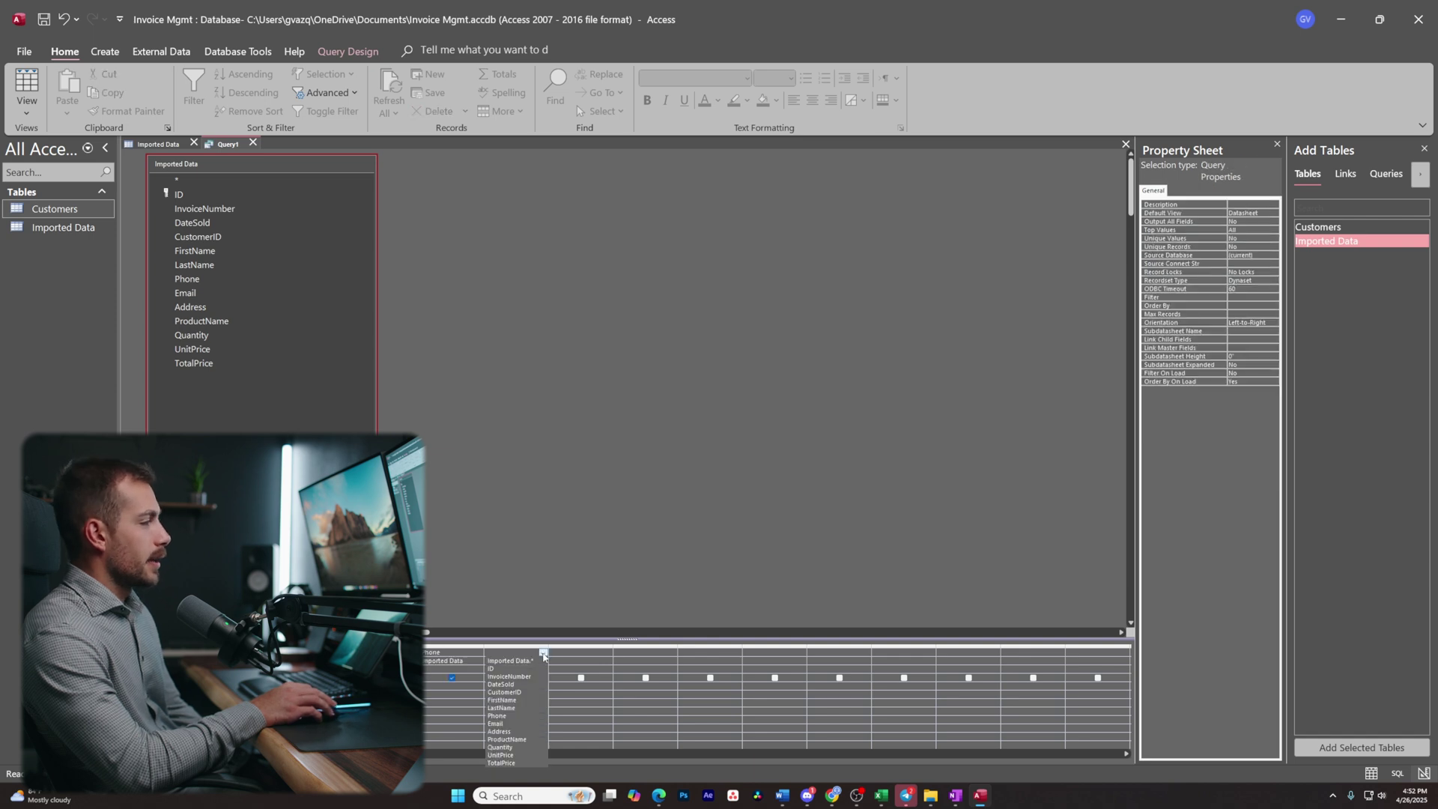
{"action": "left_click", "coordinate": [514, 727]}
{"action": "key", "text": "Tab"}
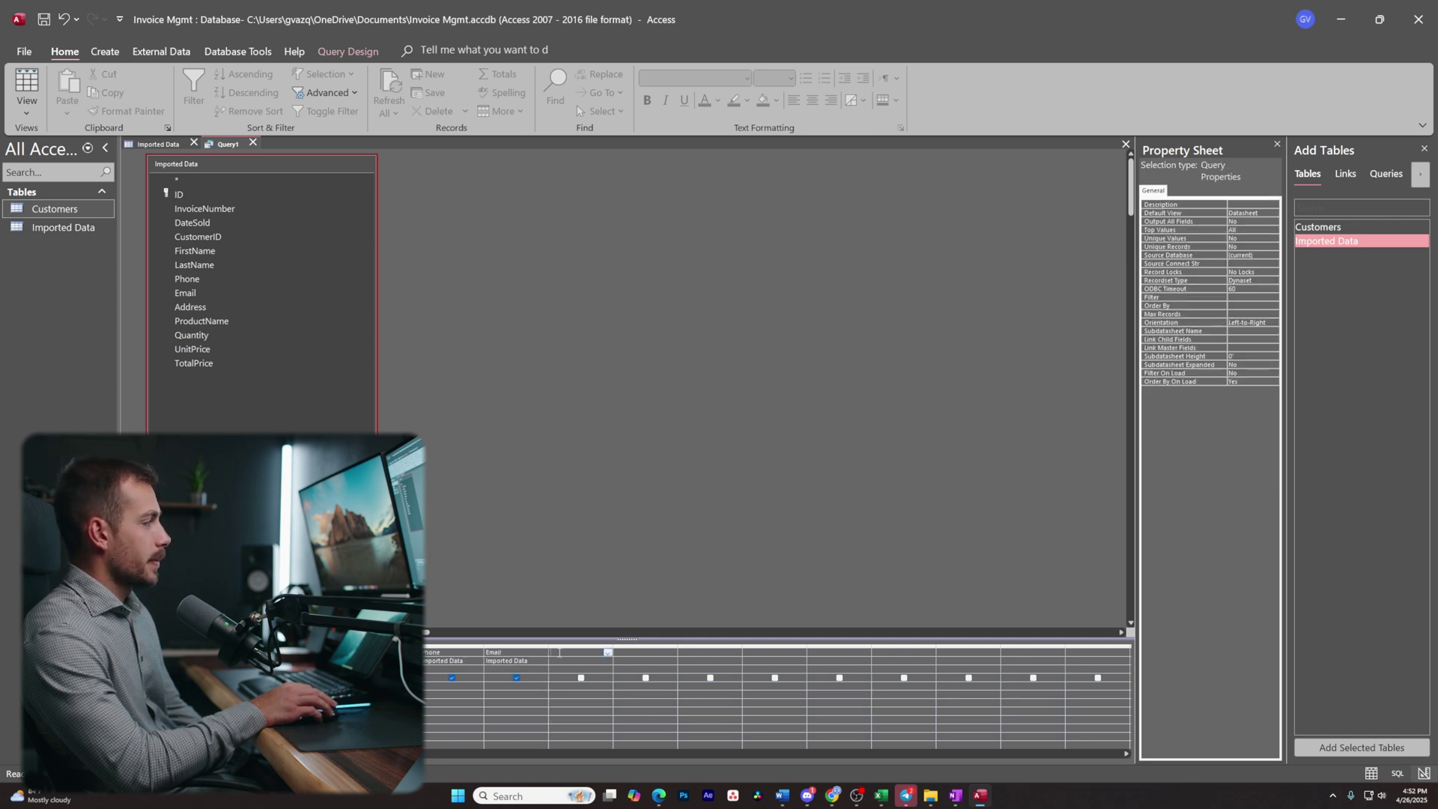
{"action": "left_click", "coordinate": [608, 653]}
{"action": "left_click", "coordinate": [573, 737]}
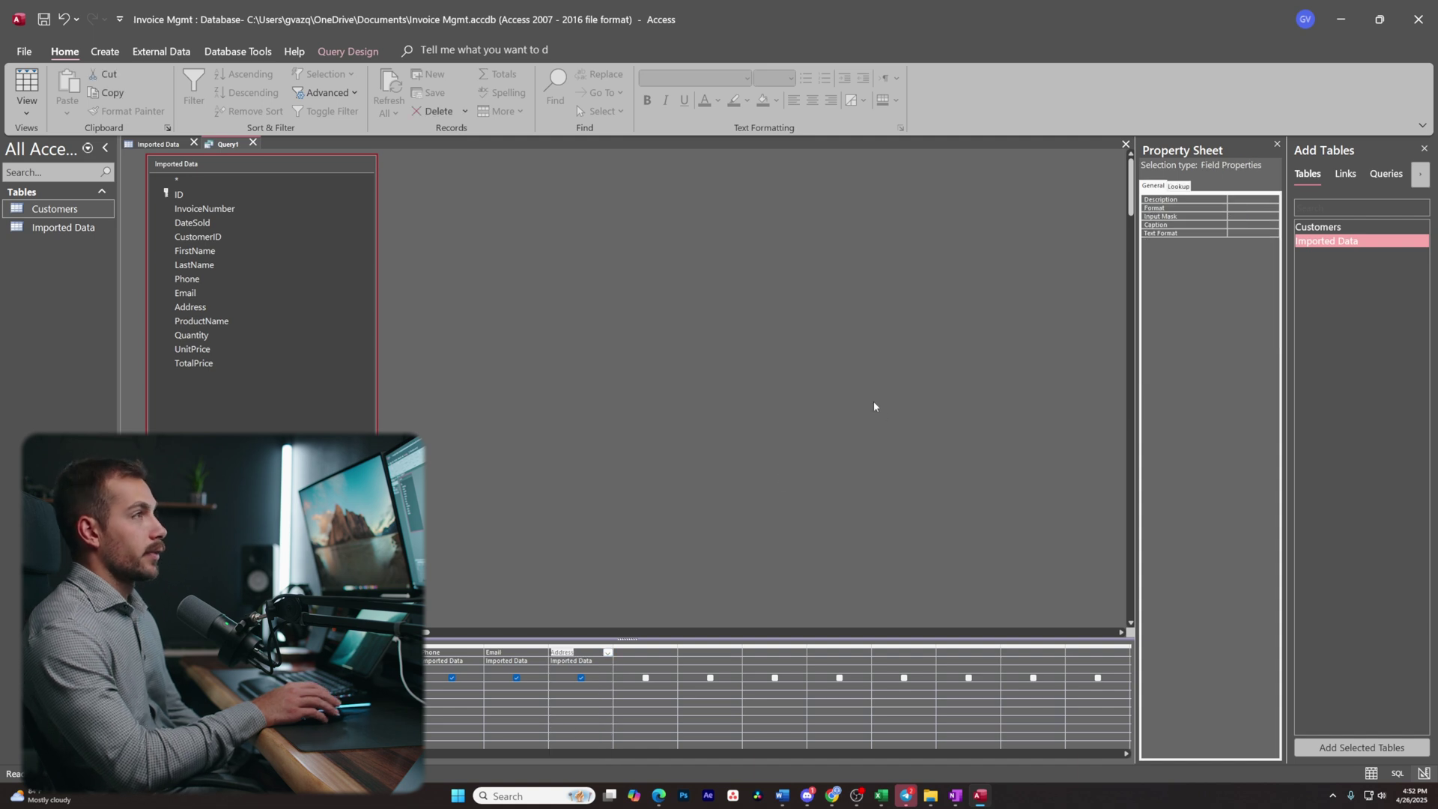
Convert the query to an append query targeting the Customers table in the current database, and run it.
{"action": "left_click", "coordinate": [359, 53]}
{"action": "left_click", "coordinate": [171, 88]}
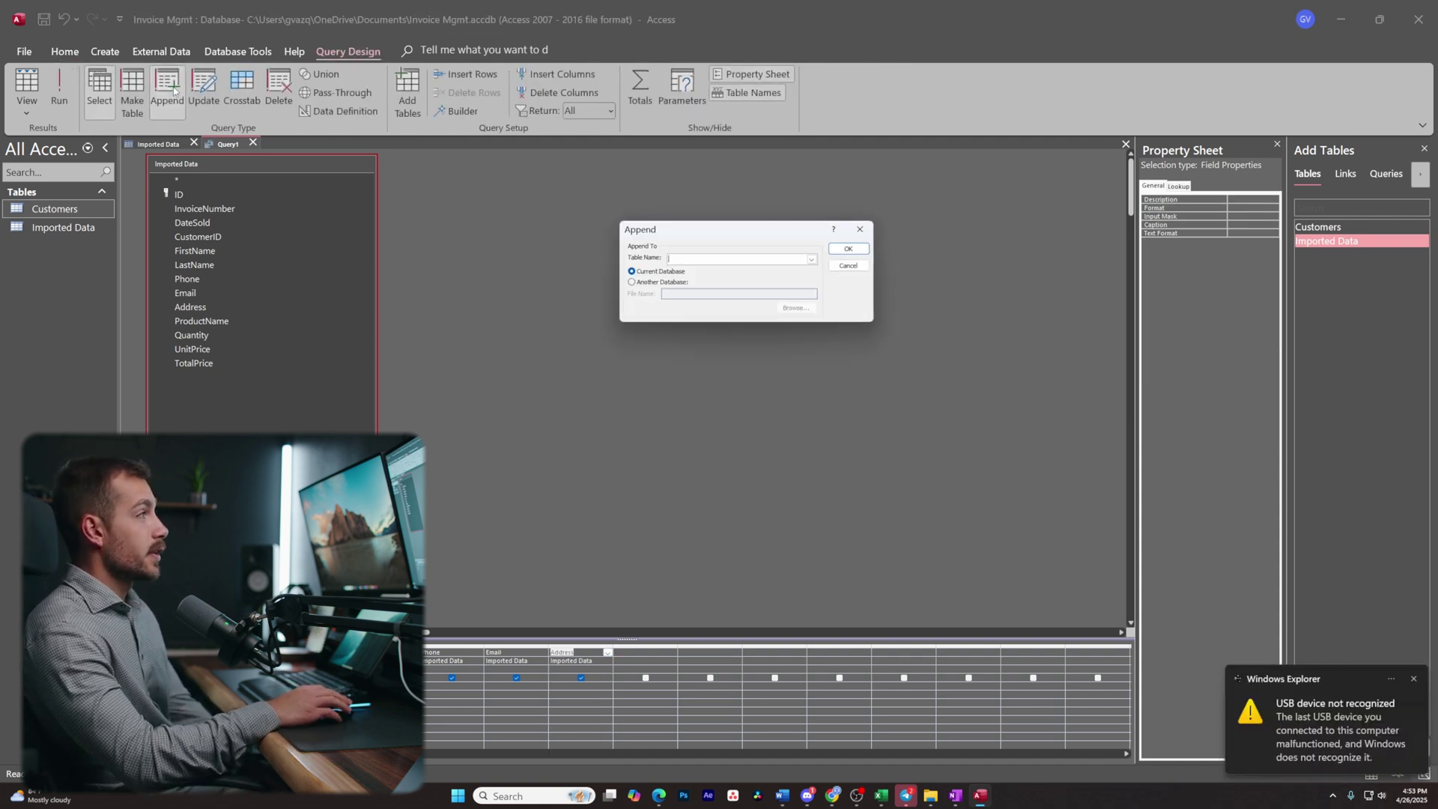
{"action": "left_click", "coordinate": [812, 259]}
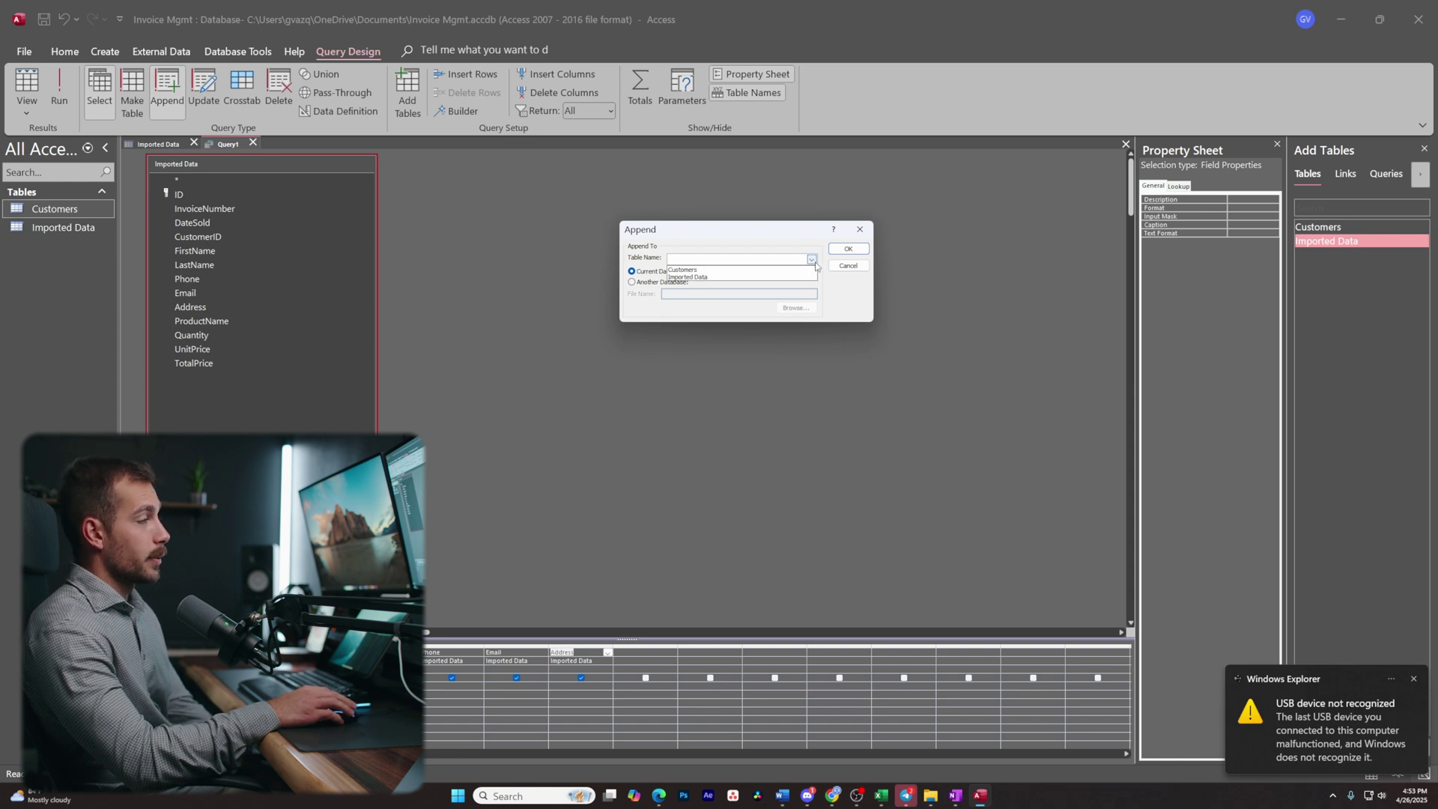
{"action": "left_click", "coordinate": [696, 270]}
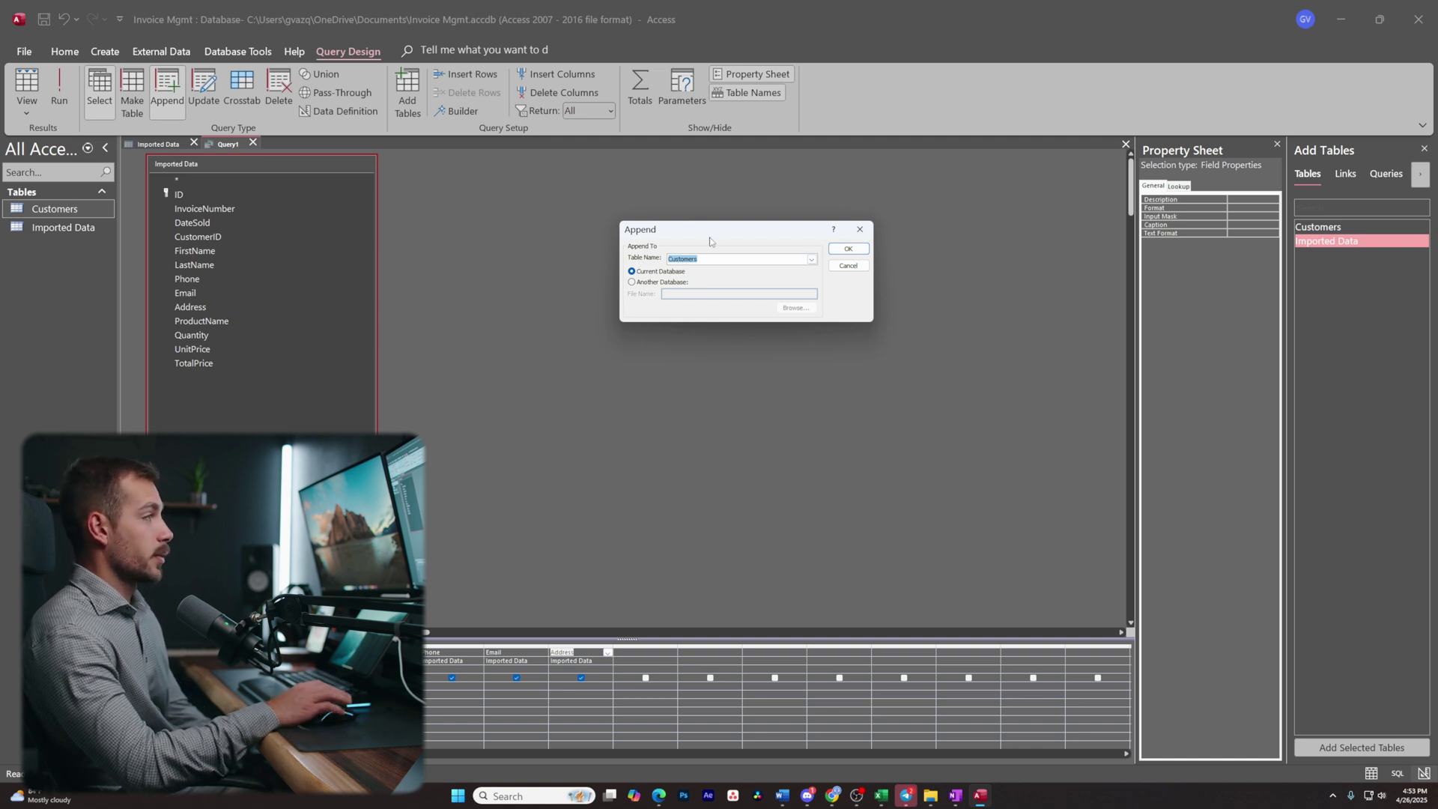
{"action": "left_click", "coordinate": [836, 250]}
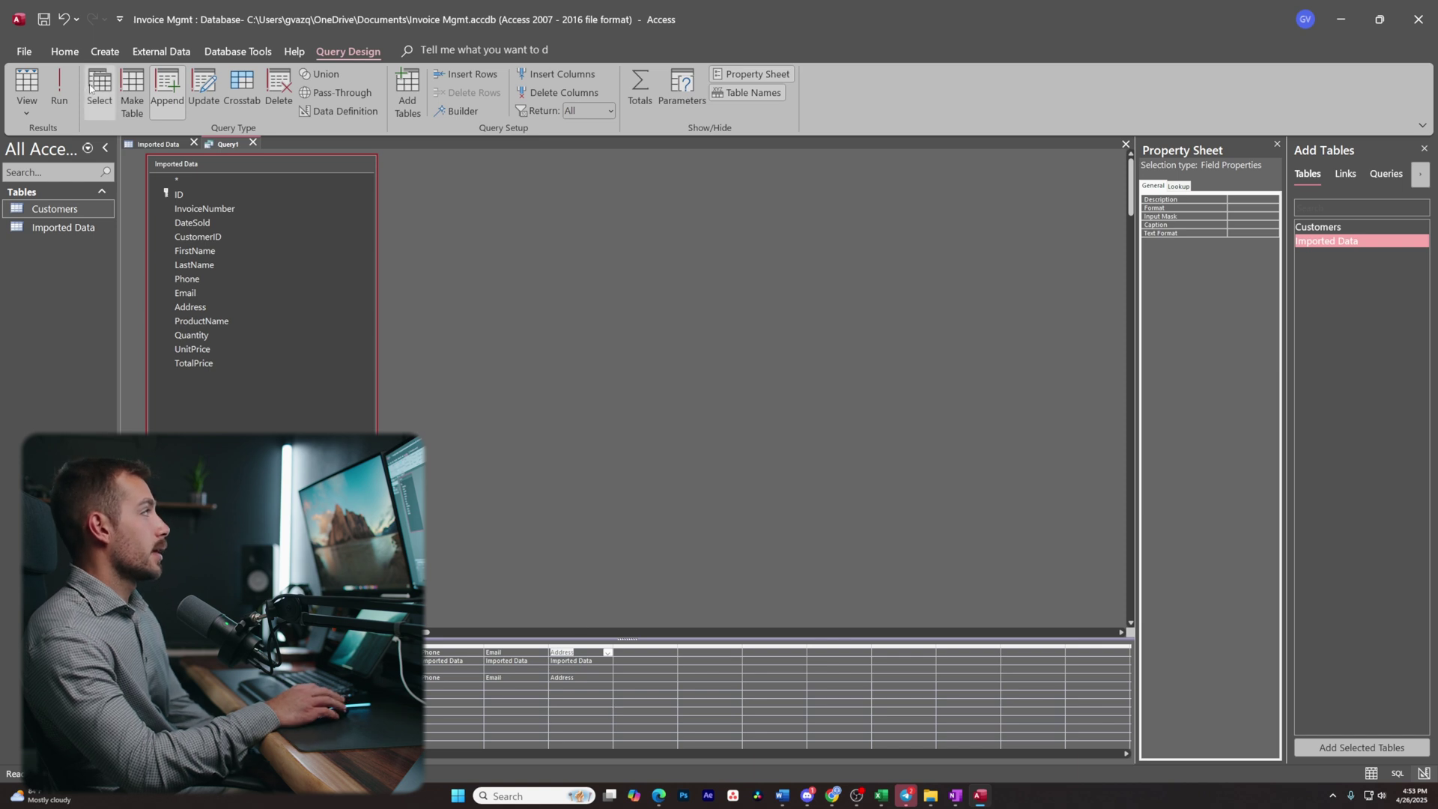
{"action": "left_click", "coordinate": [61, 92]}
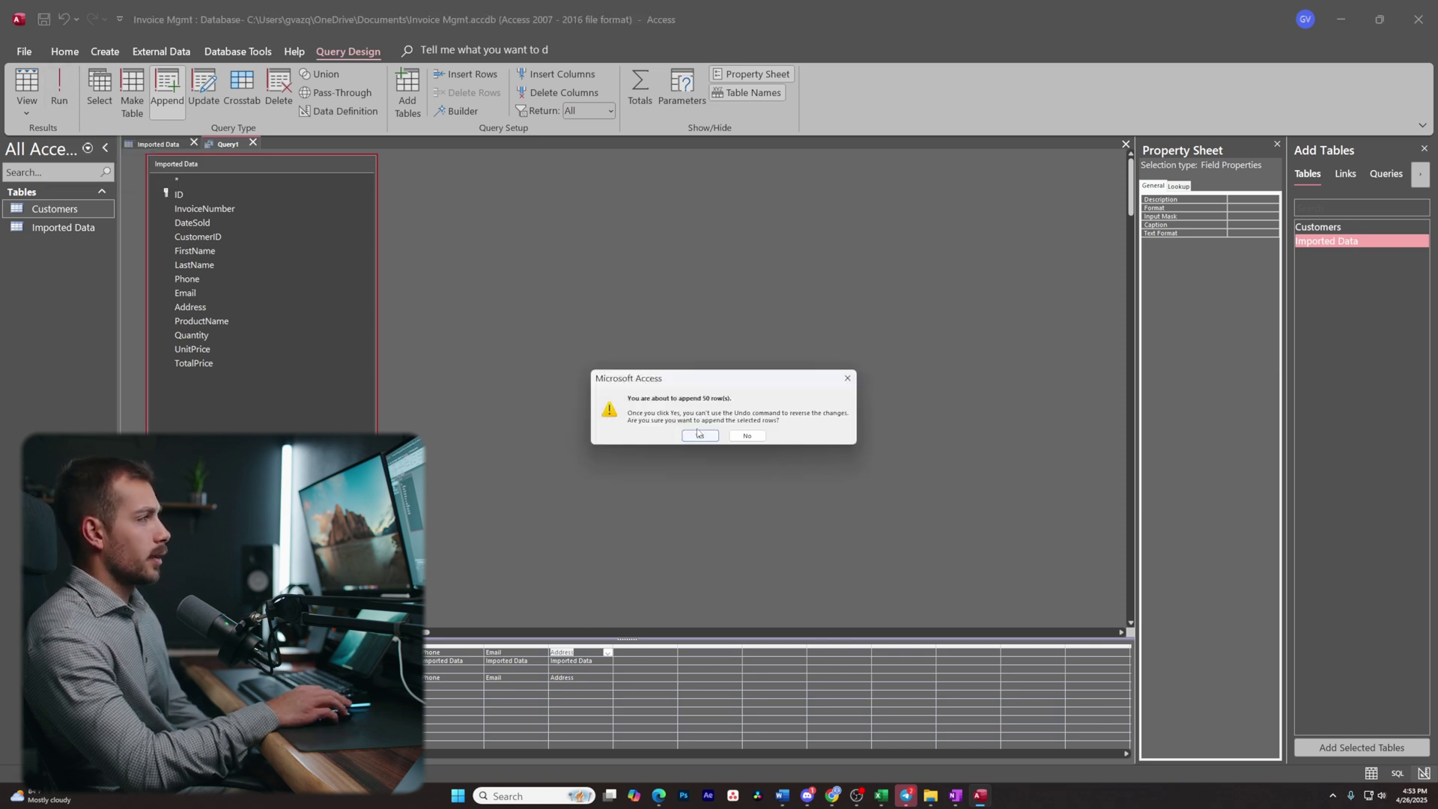
{"action": "left_click", "coordinate": [699, 436]}
Open the Customers table, fit the ID column to its contents and close the append query.
{"action": "double_click", "coordinate": [75, 212]}
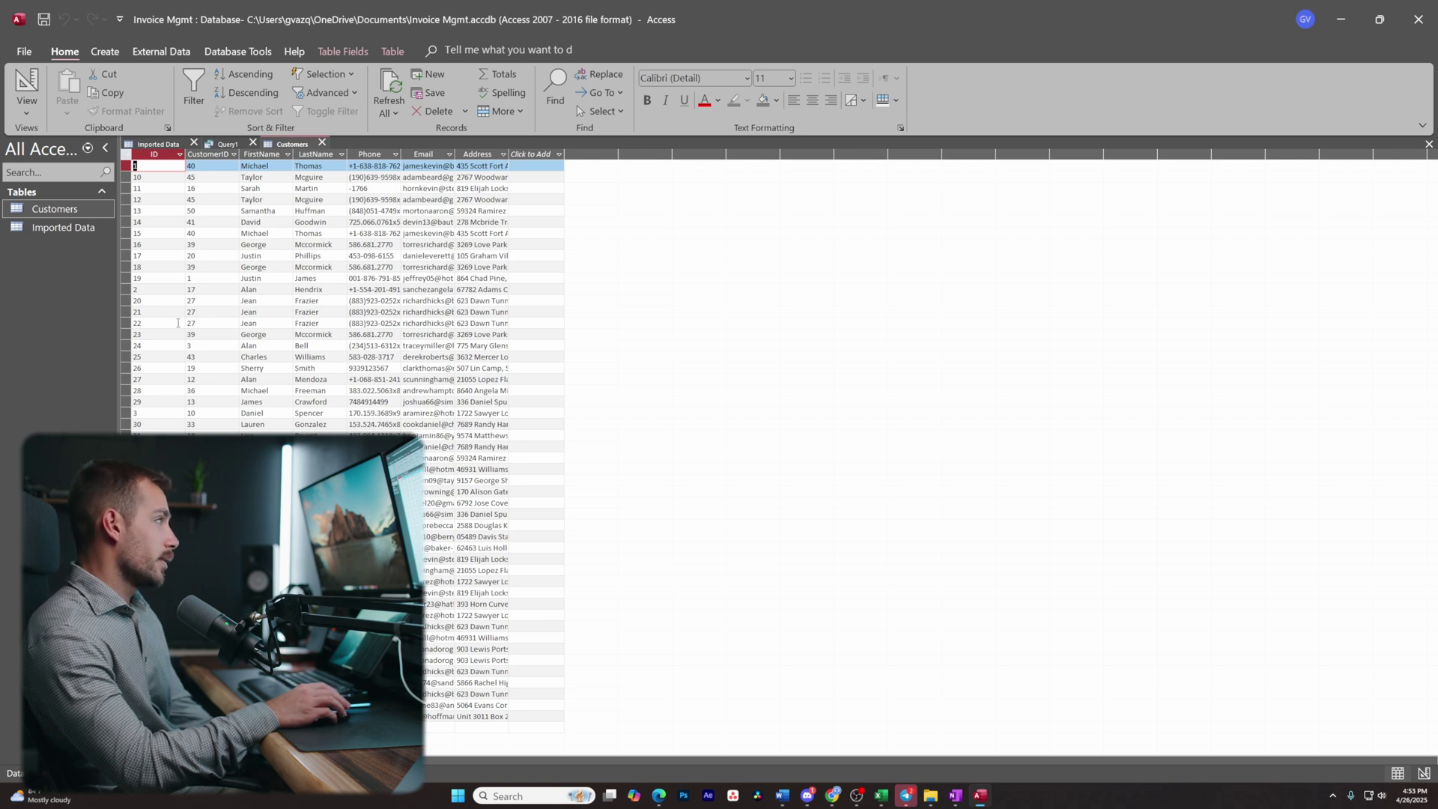
{"action": "double_click", "coordinate": [186, 155]}
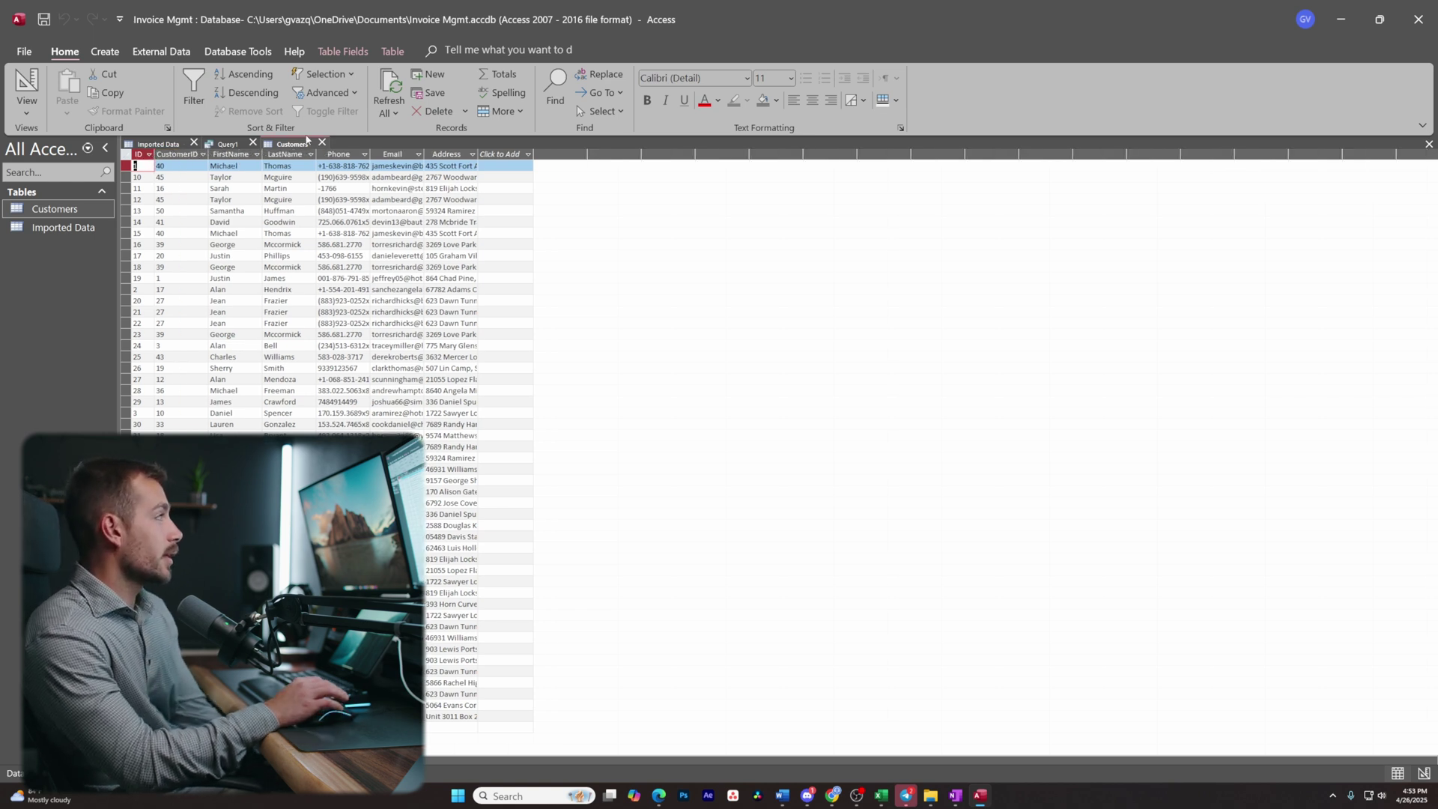
{"action": "left_click", "coordinate": [253, 144]}
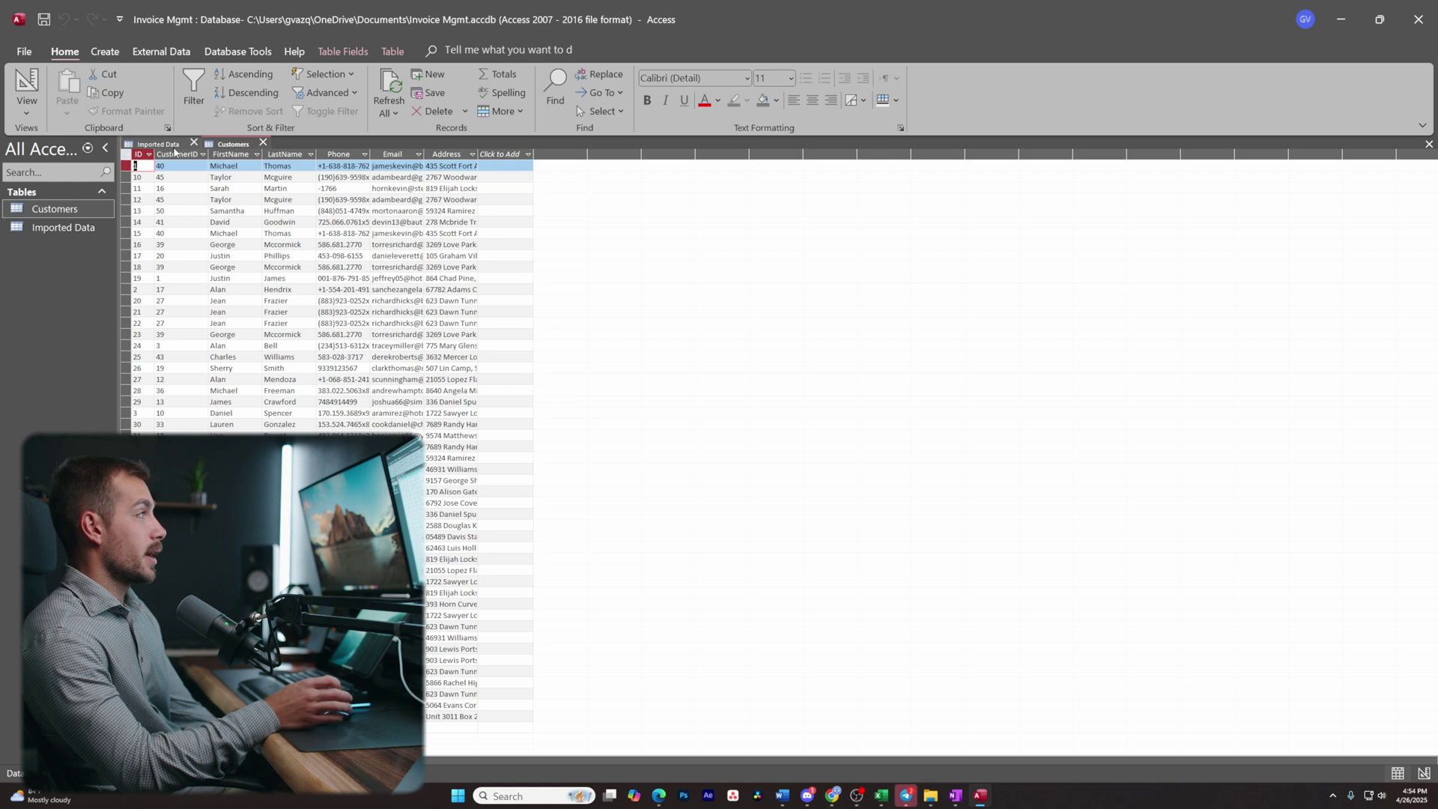
Create another table in Design View with ID as its first field, and make that field the primary key.
{"action": "left_click", "coordinate": [105, 50]}
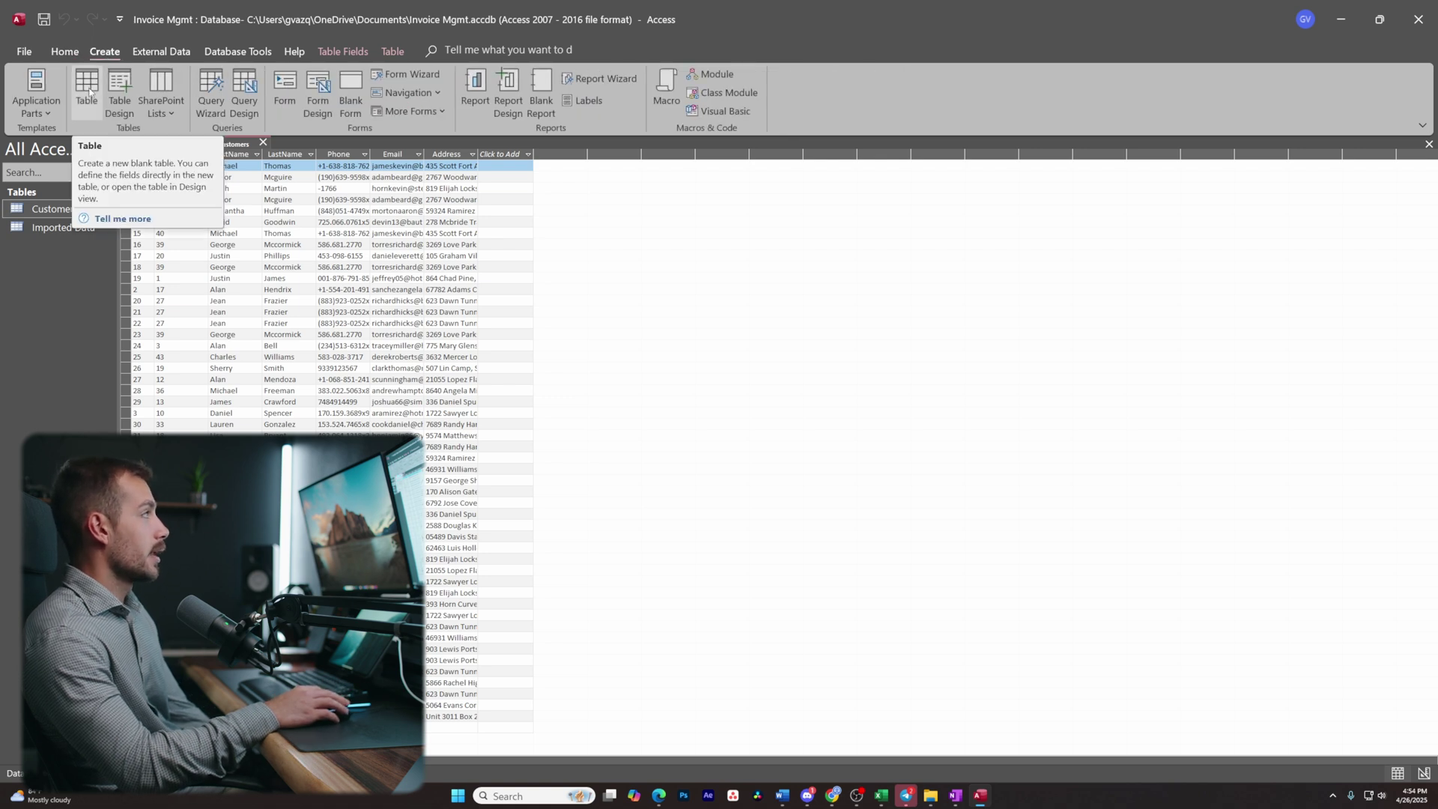
{"action": "left_click", "coordinate": [119, 94]}
{"action": "type", "text": "id"}
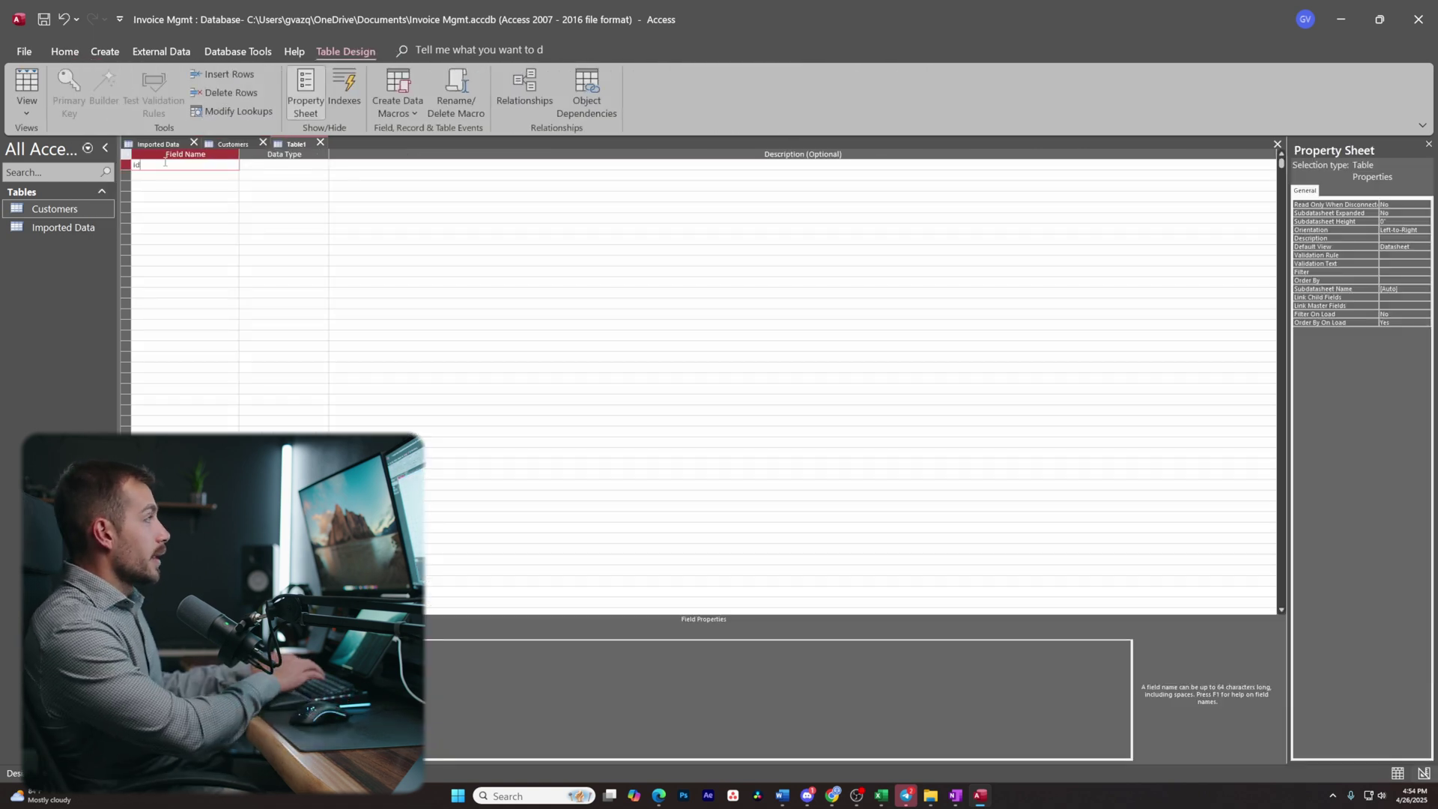
{"action": "key", "text": "Caps_Lock"}
{"action": "key", "text": "BackSpace"}
{"action": "key", "text": "BackSpace"}
{"action": "type", "text": "ID"}
{"action": "right_click", "coordinate": [125, 164]}
{"action": "left_click", "coordinate": [155, 180]}
Add the fields InvoiceNumber, DateSold and CustomerID below the ID field.
{"action": "left_click", "coordinate": [156, 175]}
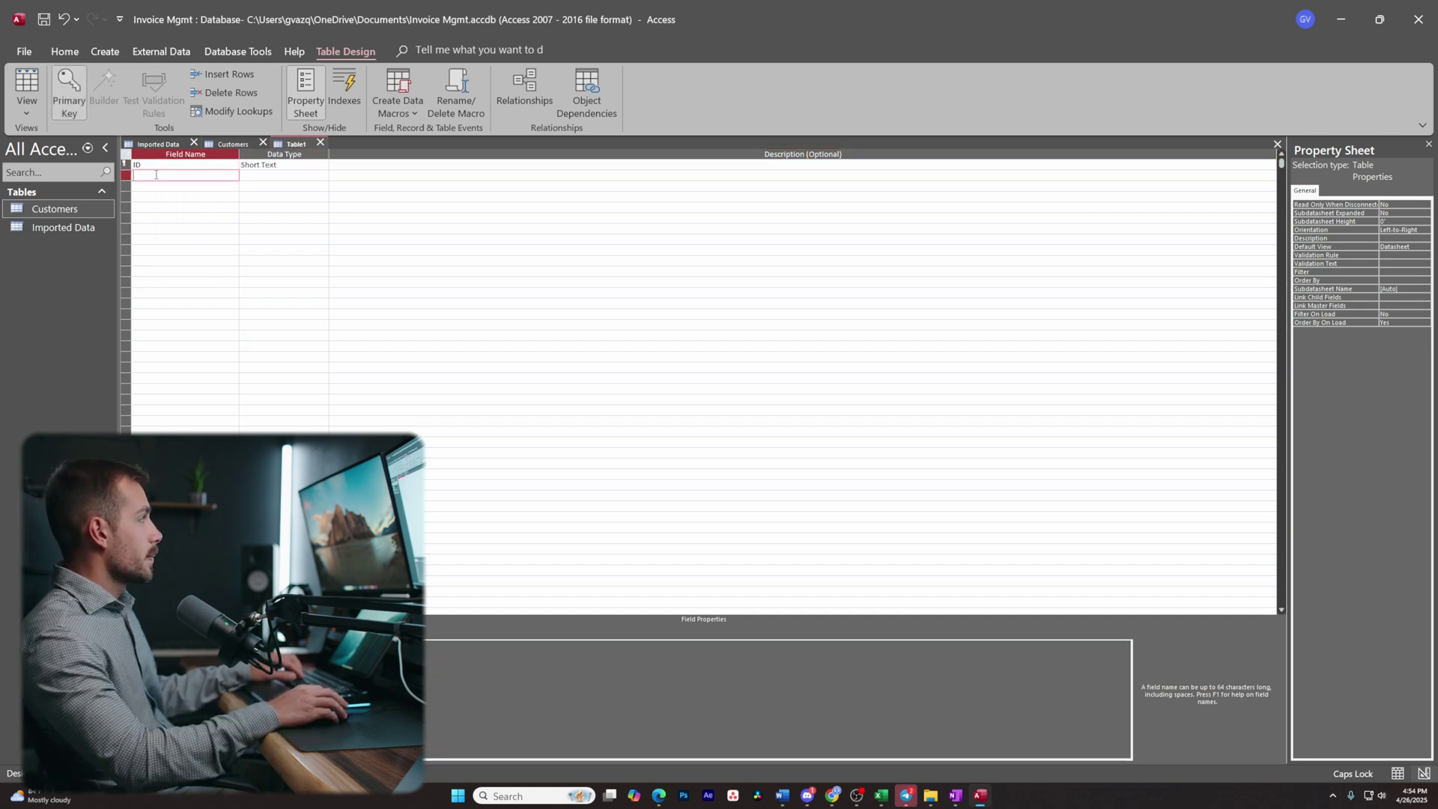
{"action": "type", "text": "I"}
{"action": "key", "text": "Caps_Lock"}
{"action": "type", "text": "nvoiceNumber"}
{"action": "key", "text": "Down"}
{"action": "type", "text": "DateSo"}
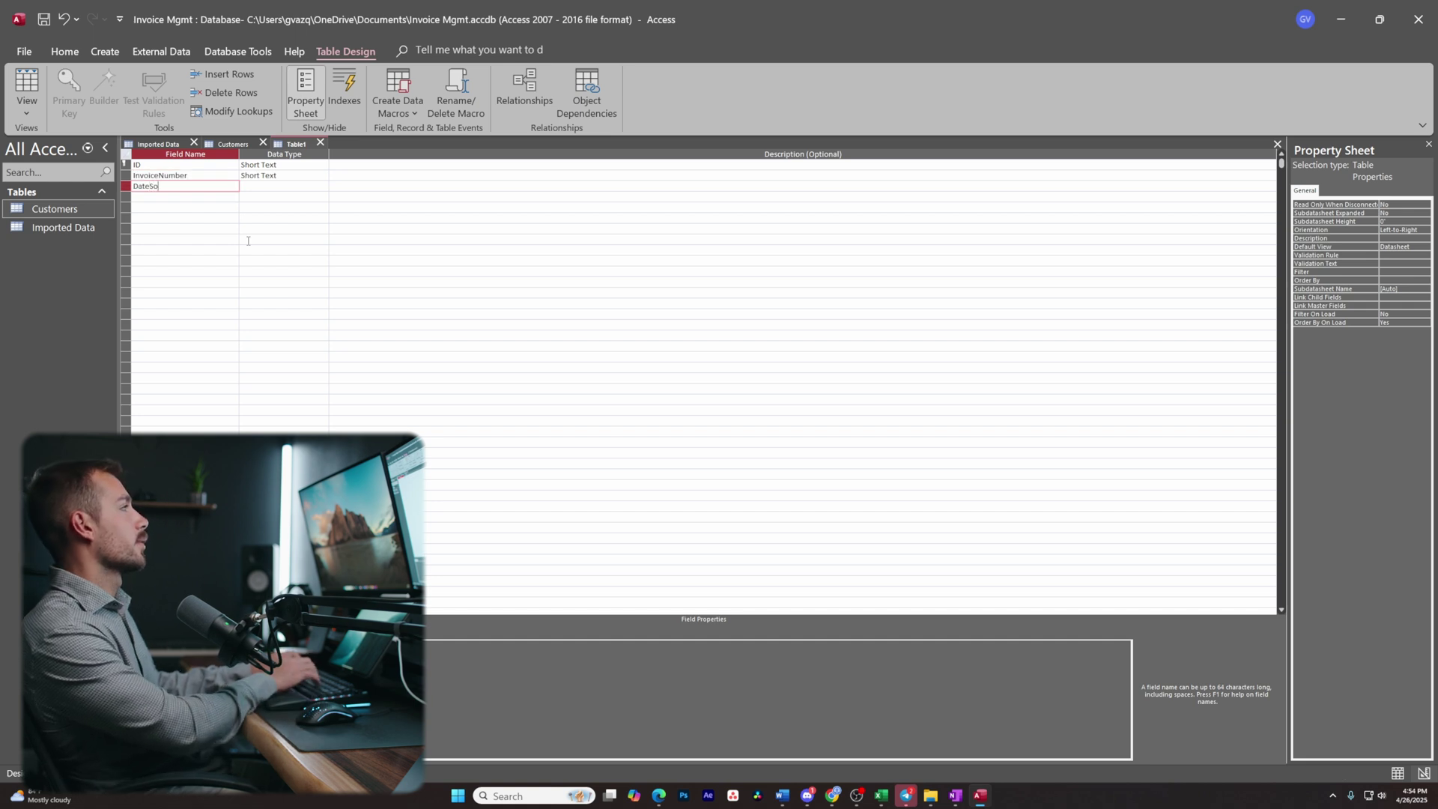
{"action": "type", "text": "ld"}
{"action": "key", "text": "Down"}
{"action": "type", "text": "CustomerID"}
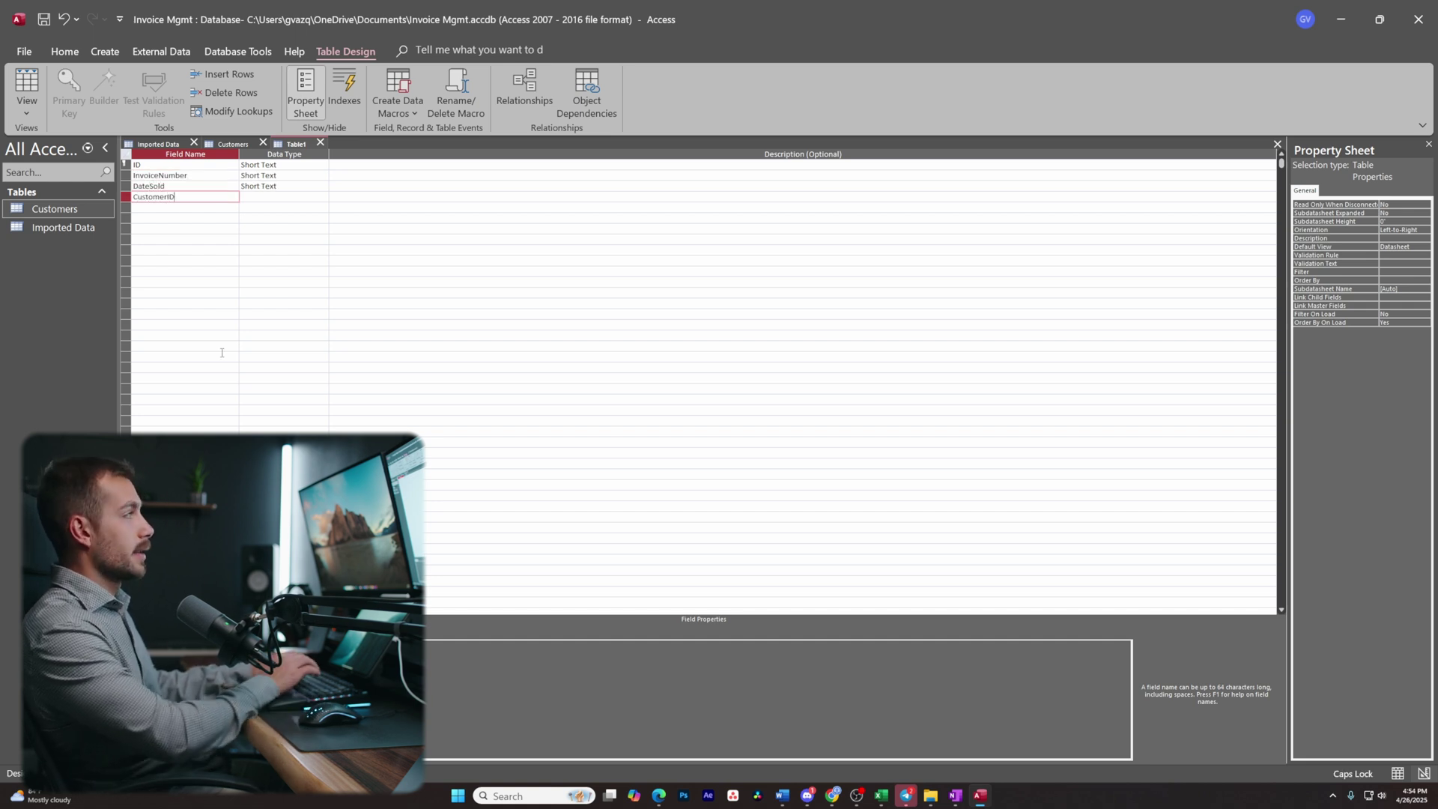
Save the new table as Orders.
{"action": "right_click", "coordinate": [298, 143]}
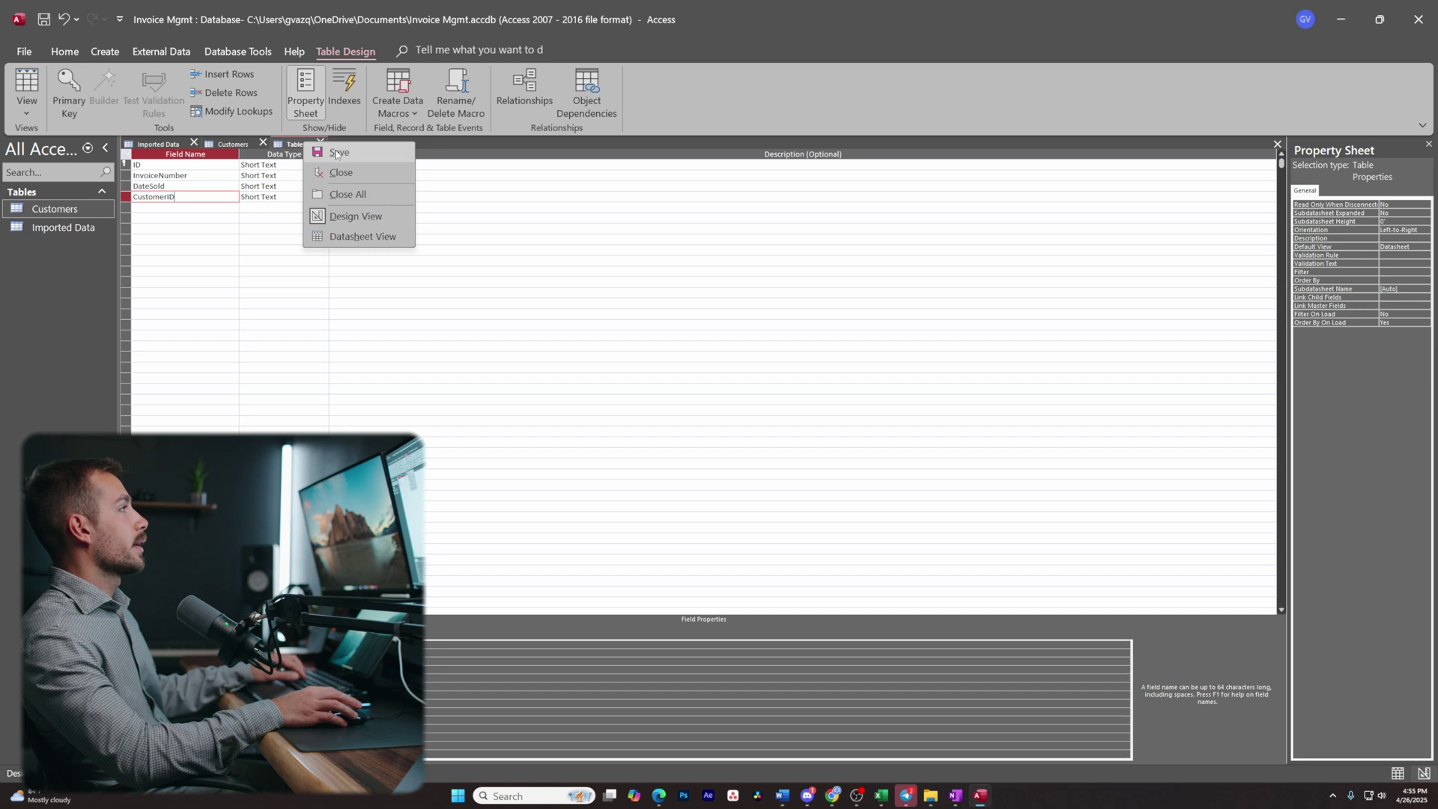
{"action": "left_click", "coordinate": [336, 155]}
{"action": "type", "text": "Orde"}
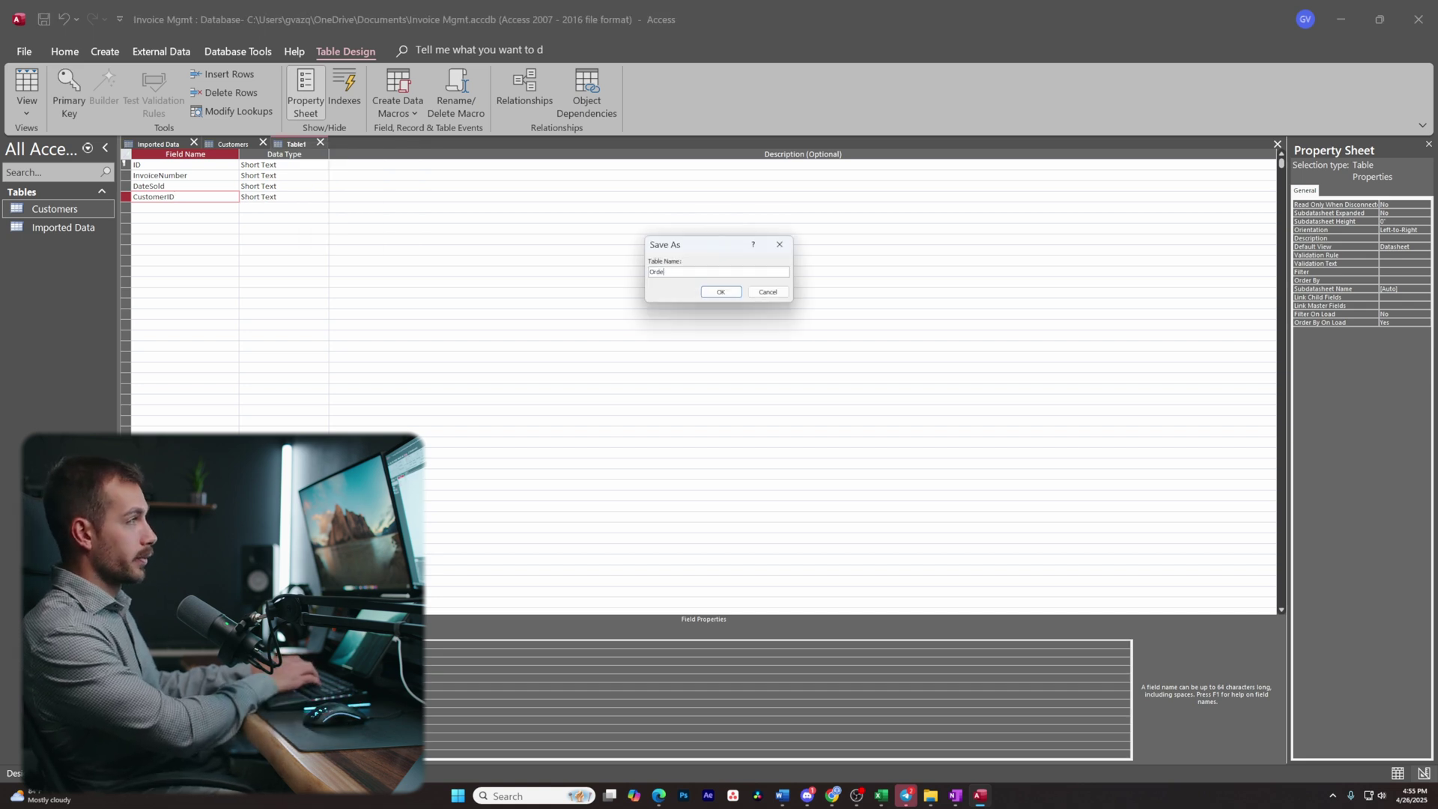
{"action": "type", "text": "rs"}
{"action": "key", "text": "Return"}
Create a query design based on Imported Data and make it an append query targeting Orders in the current database.
{"action": "left_click", "coordinate": [105, 51]}
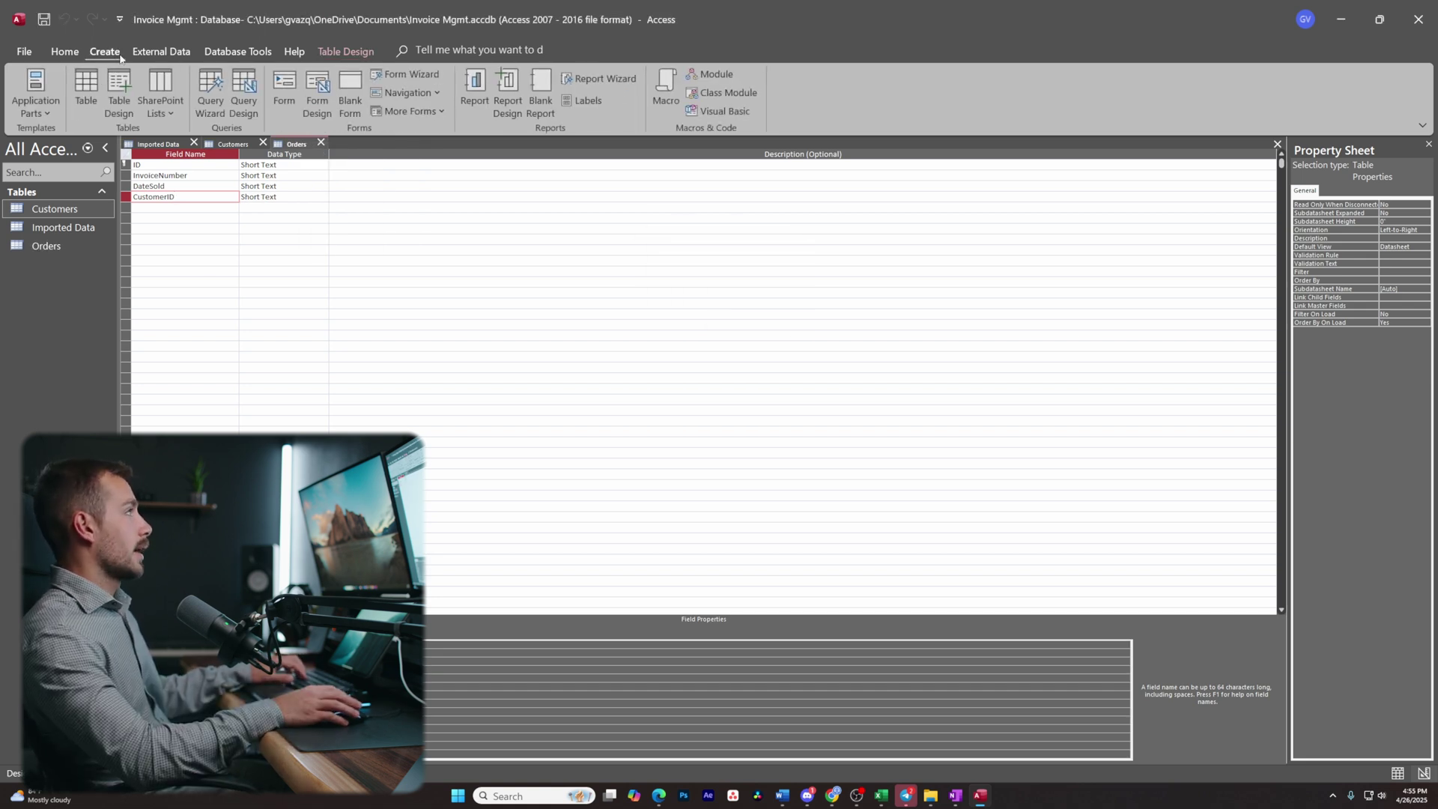
{"action": "left_click", "coordinate": [253, 114]}
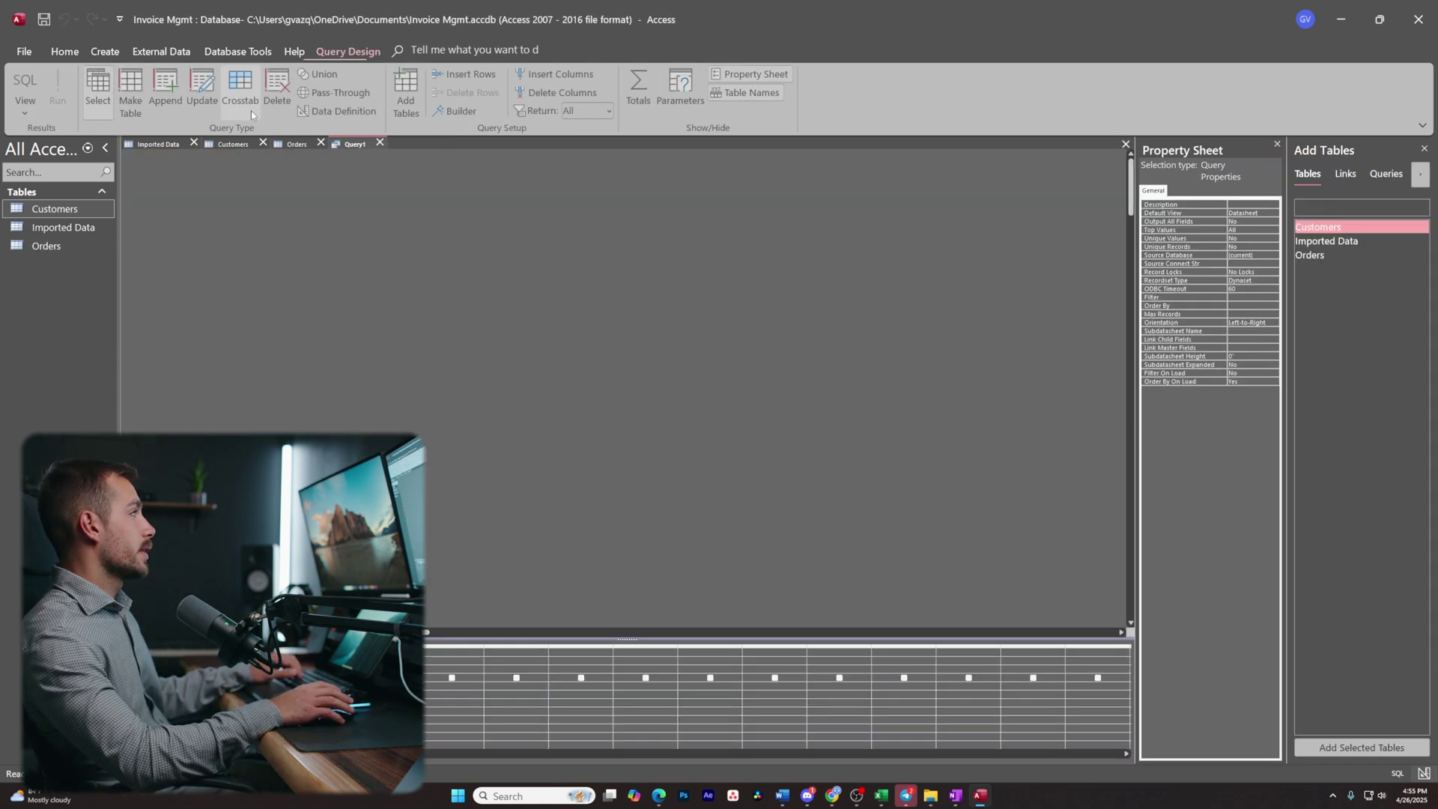
{"action": "double_click", "coordinate": [1327, 244]}
{"action": "left_click_drag", "start_coordinate": [223, 230], "coordinate": [398, 435]}
{"action": "left_click", "coordinate": [167, 89]}
{"action": "left_click", "coordinate": [697, 259]}
{"action": "left_click", "coordinate": [697, 284]}
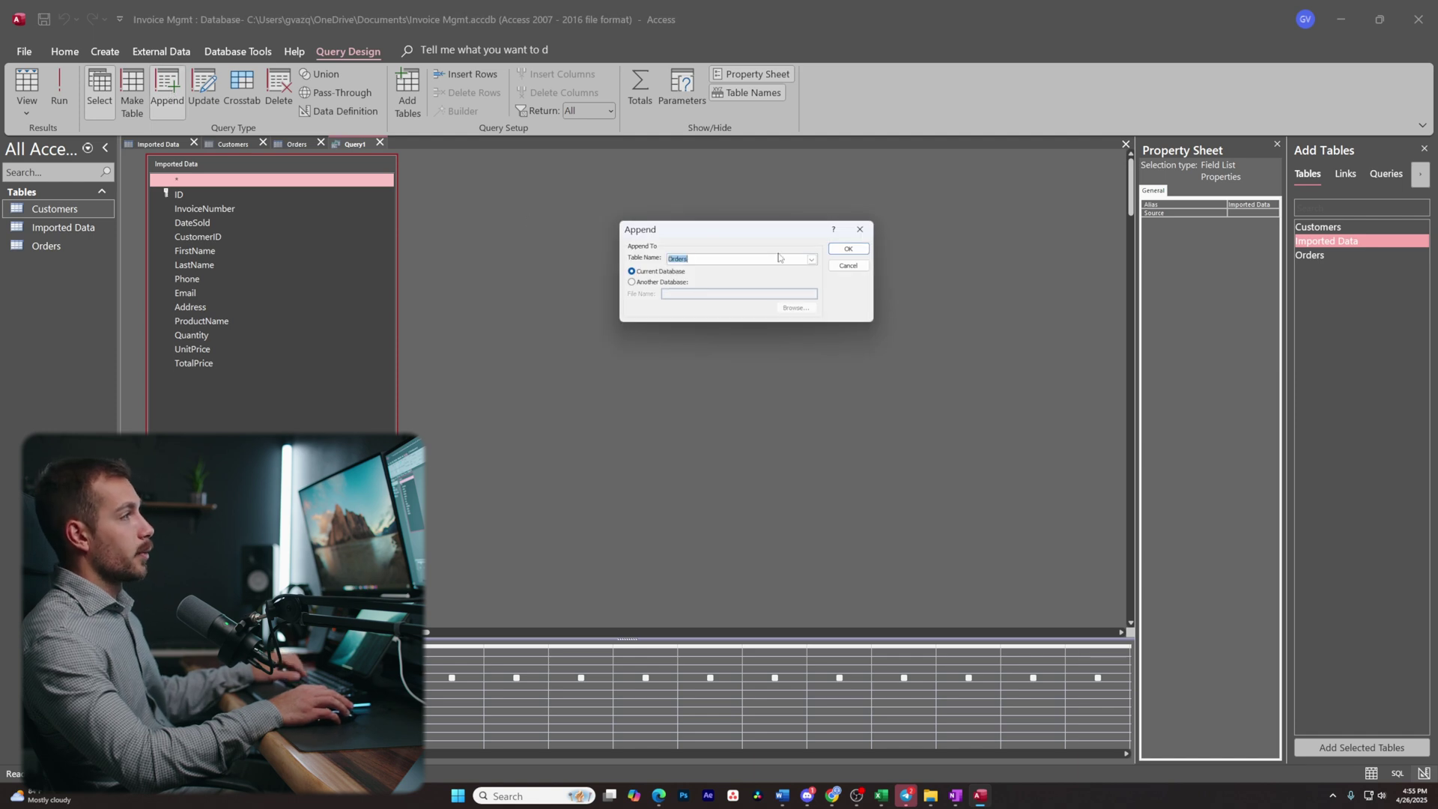
{"action": "left_click", "coordinate": [849, 250]}
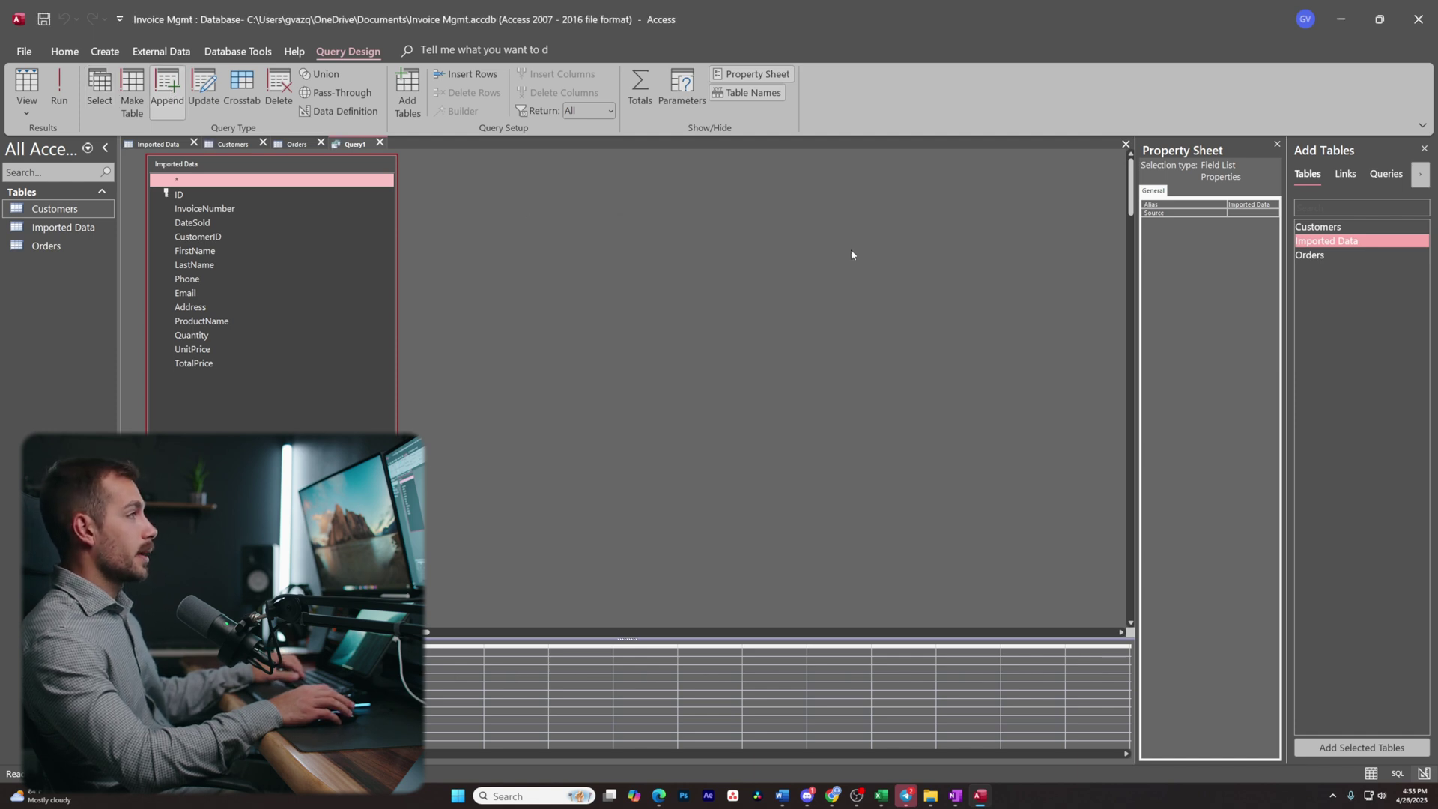
Add the Imported Data fields ID, InvoiceNumber, DateSold and CustomerID to the append query and close the Orders table.
{"action": "double_click", "coordinate": [47, 247]}
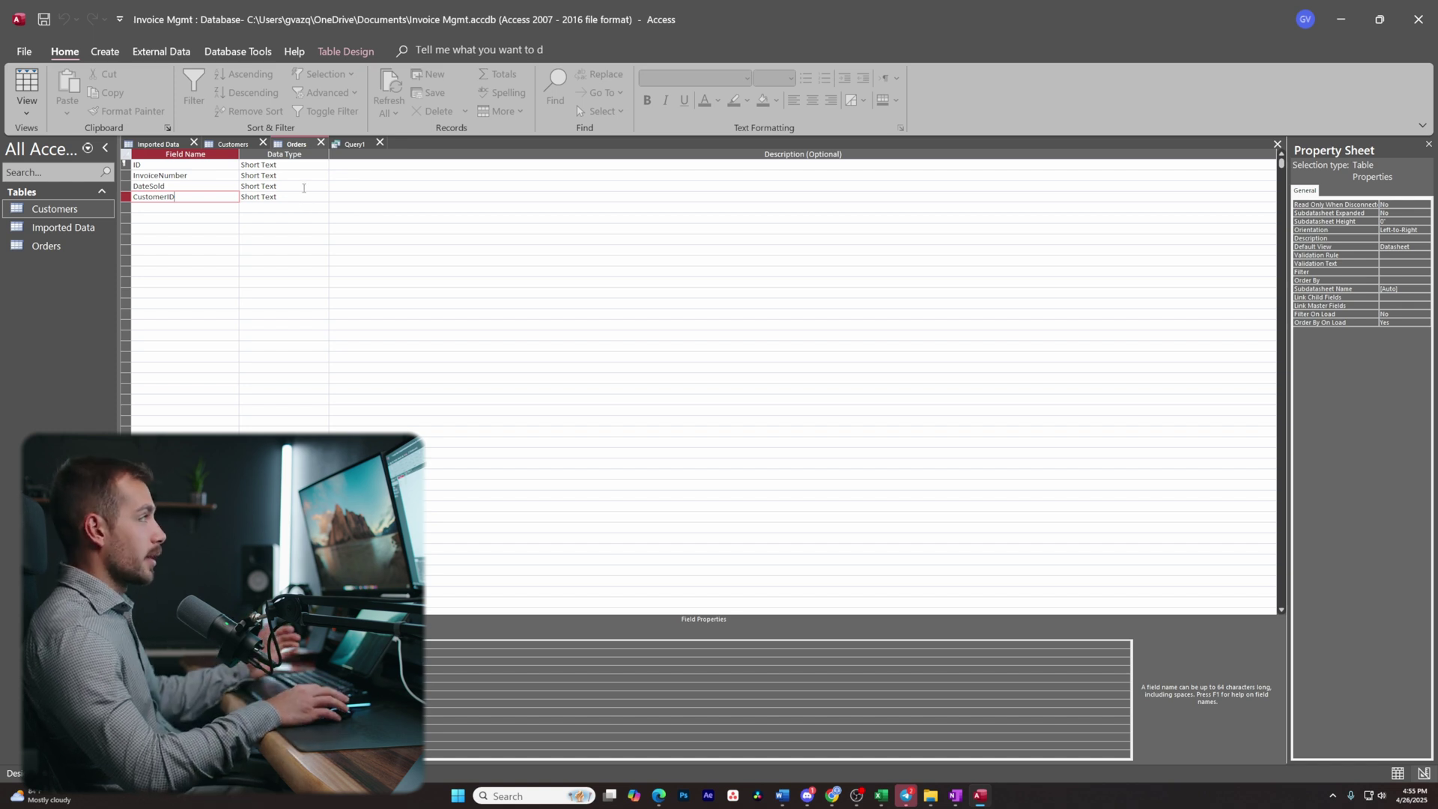
{"action": "left_click", "coordinate": [353, 145]}
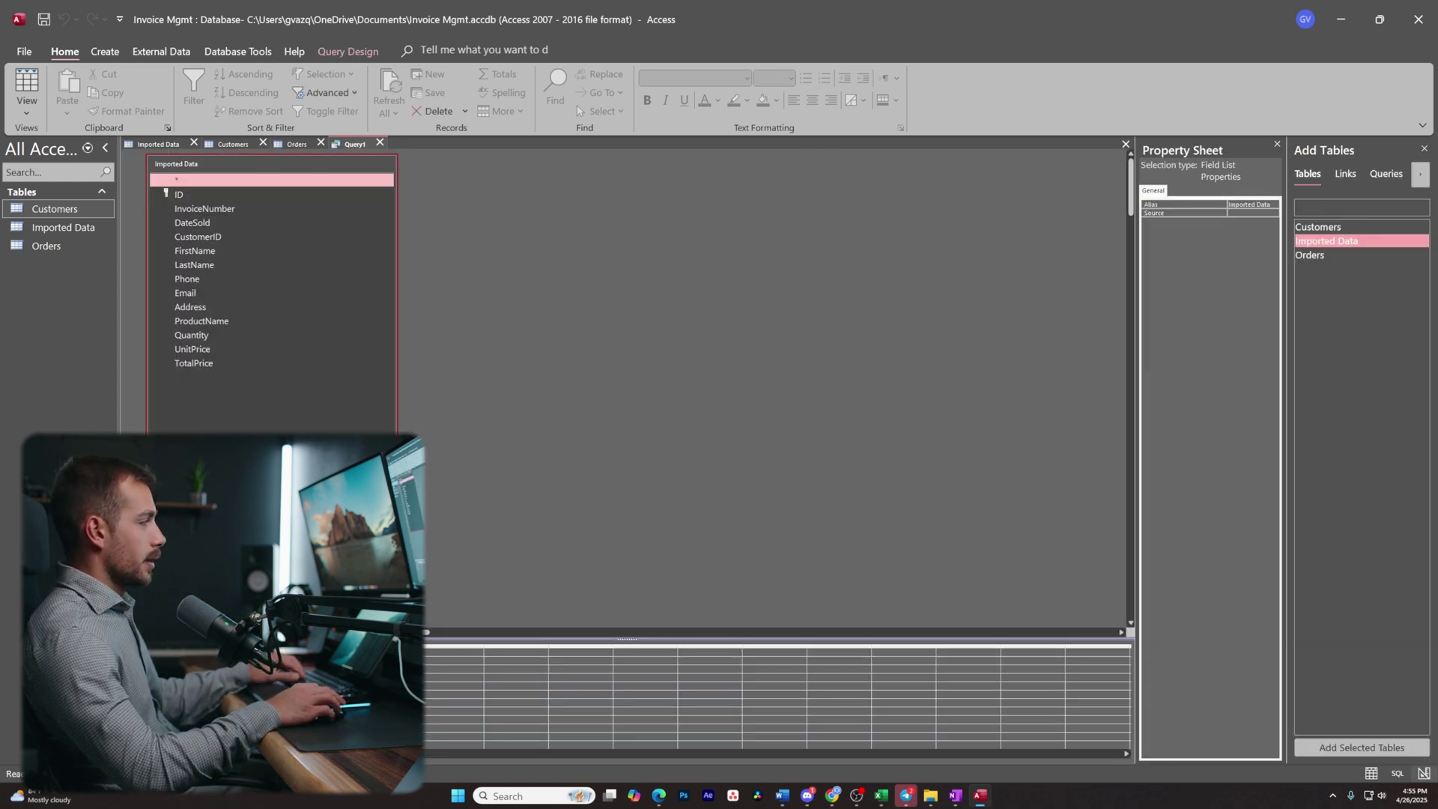
{"action": "left_click", "coordinate": [299, 525]}
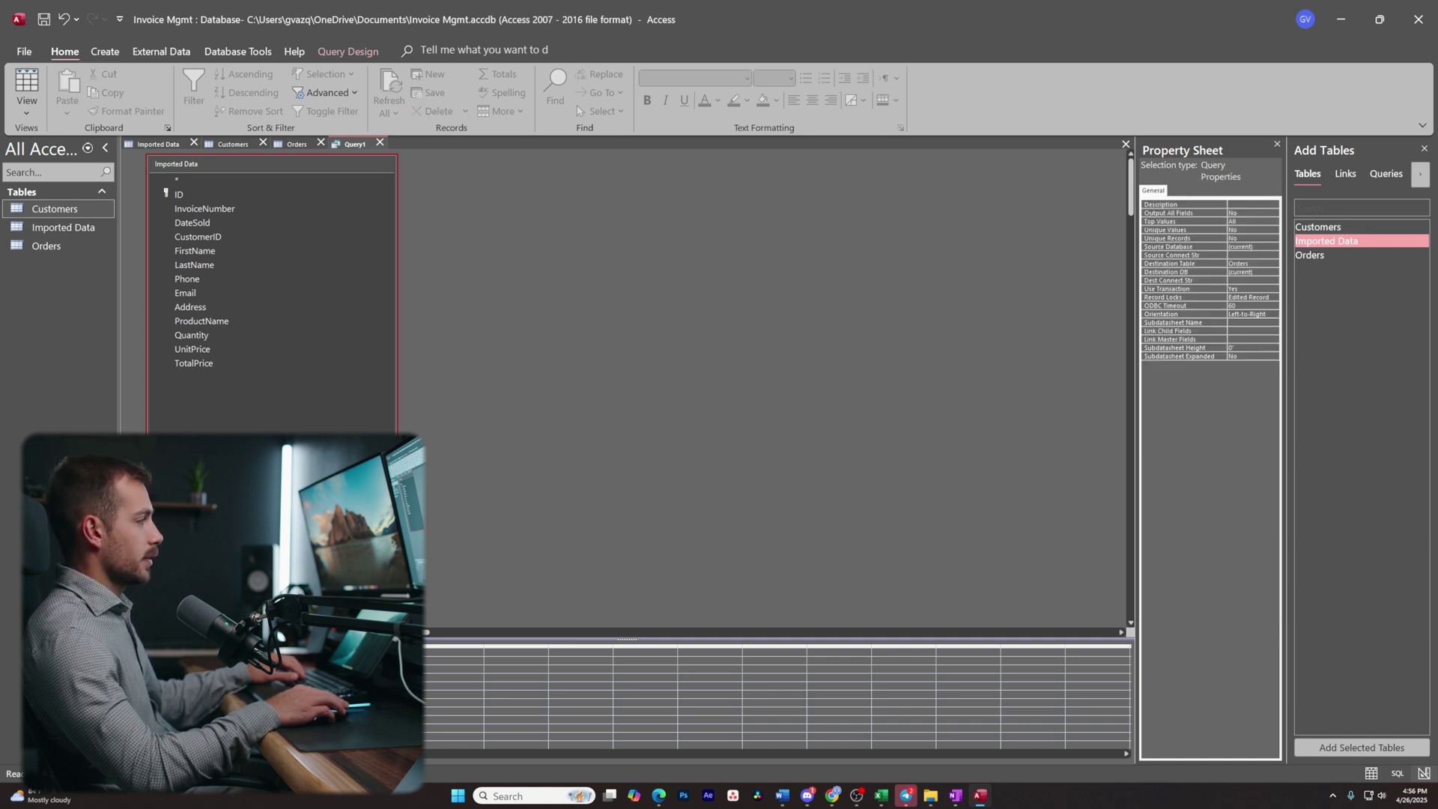
{"action": "key", "text": "F6"}
{"action": "left_click", "coordinate": [321, 143]}
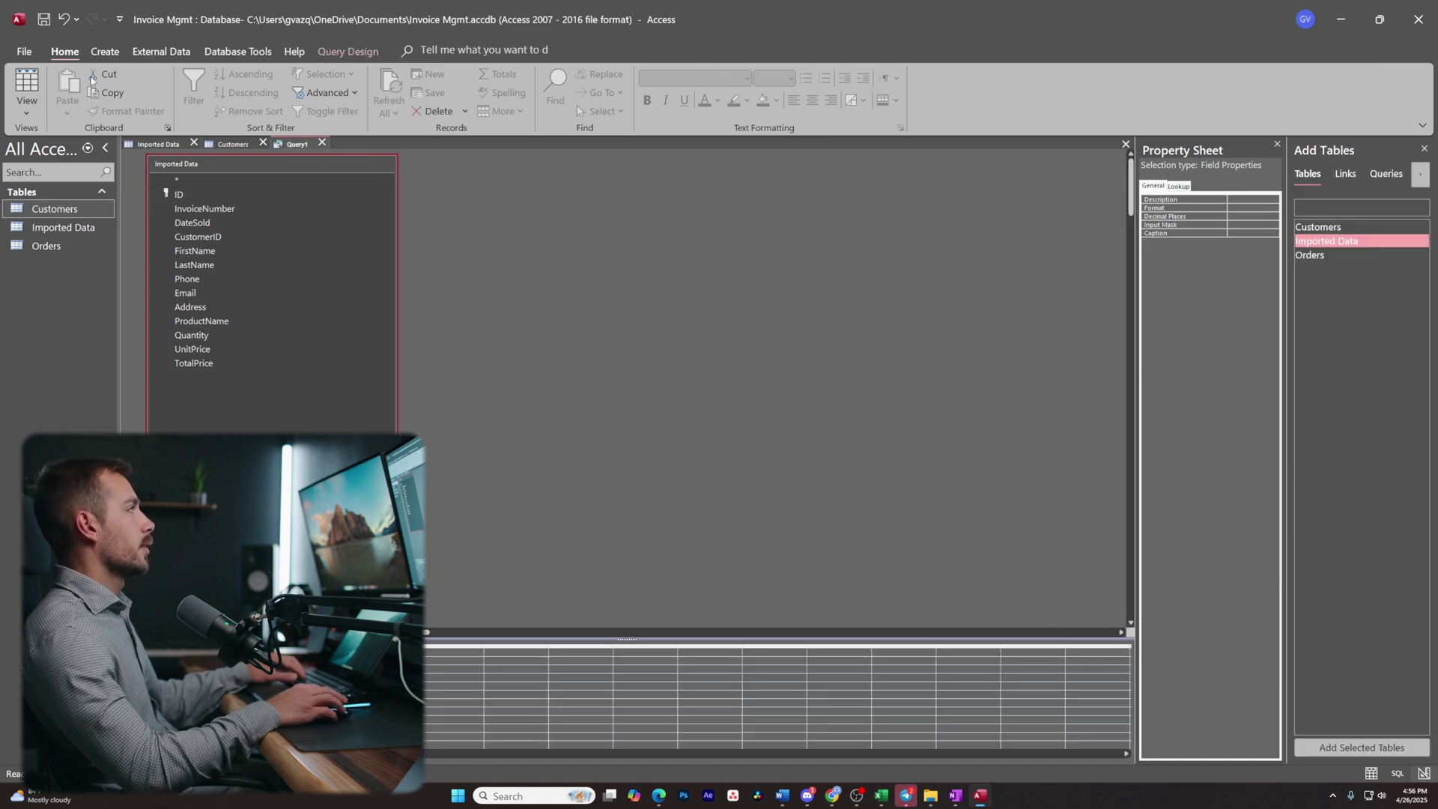
Run the append query to fill the Orders table and confirm appending the rows.
{"action": "left_click", "coordinate": [340, 53]}
{"action": "left_click", "coordinate": [60, 88]}
{"action": "left_click", "coordinate": [701, 439]}
Open the Orders table and close the append query without saving it.
{"action": "double_click", "coordinate": [61, 249]}
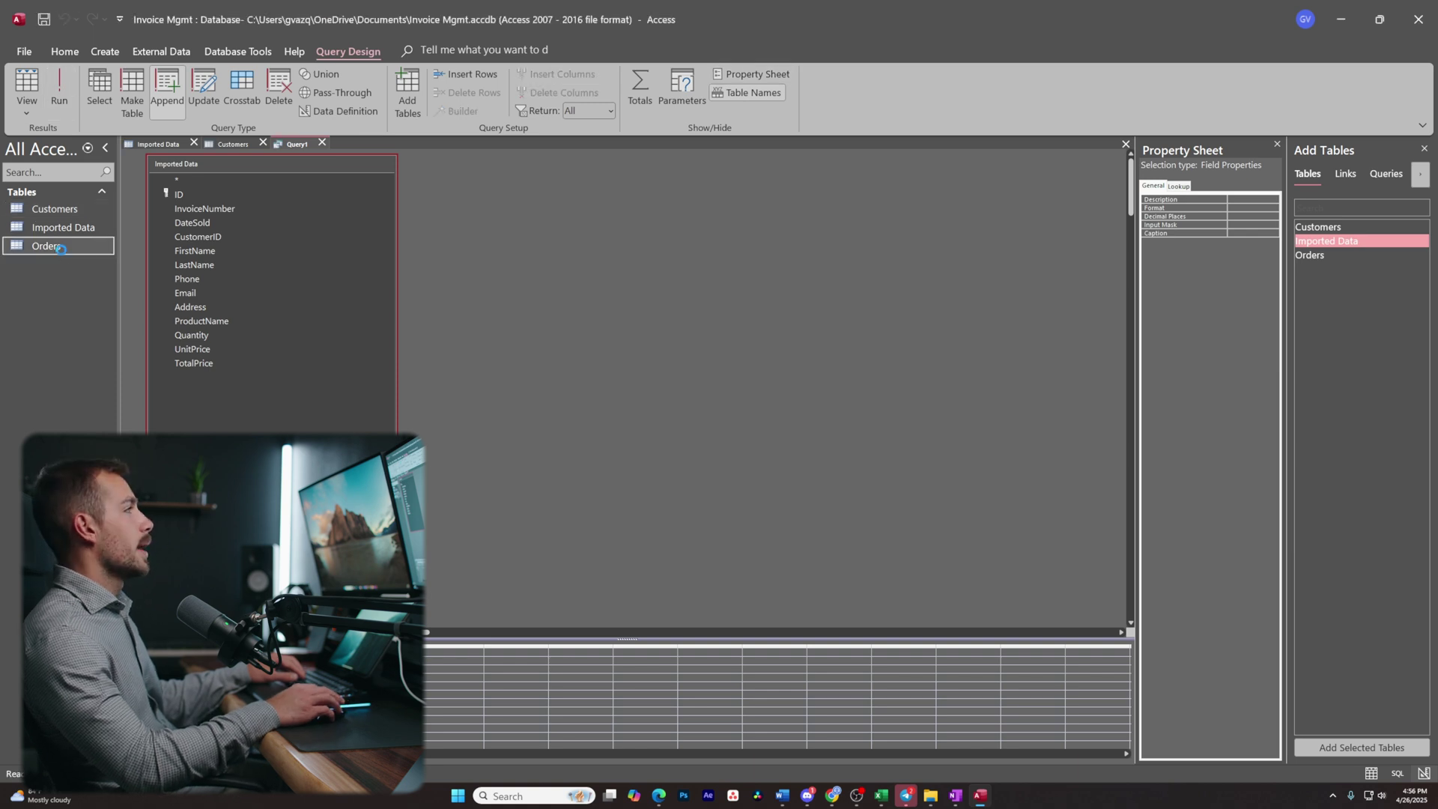
{"action": "left_click", "coordinate": [322, 142]}
{"action": "left_click", "coordinate": [724, 429]}
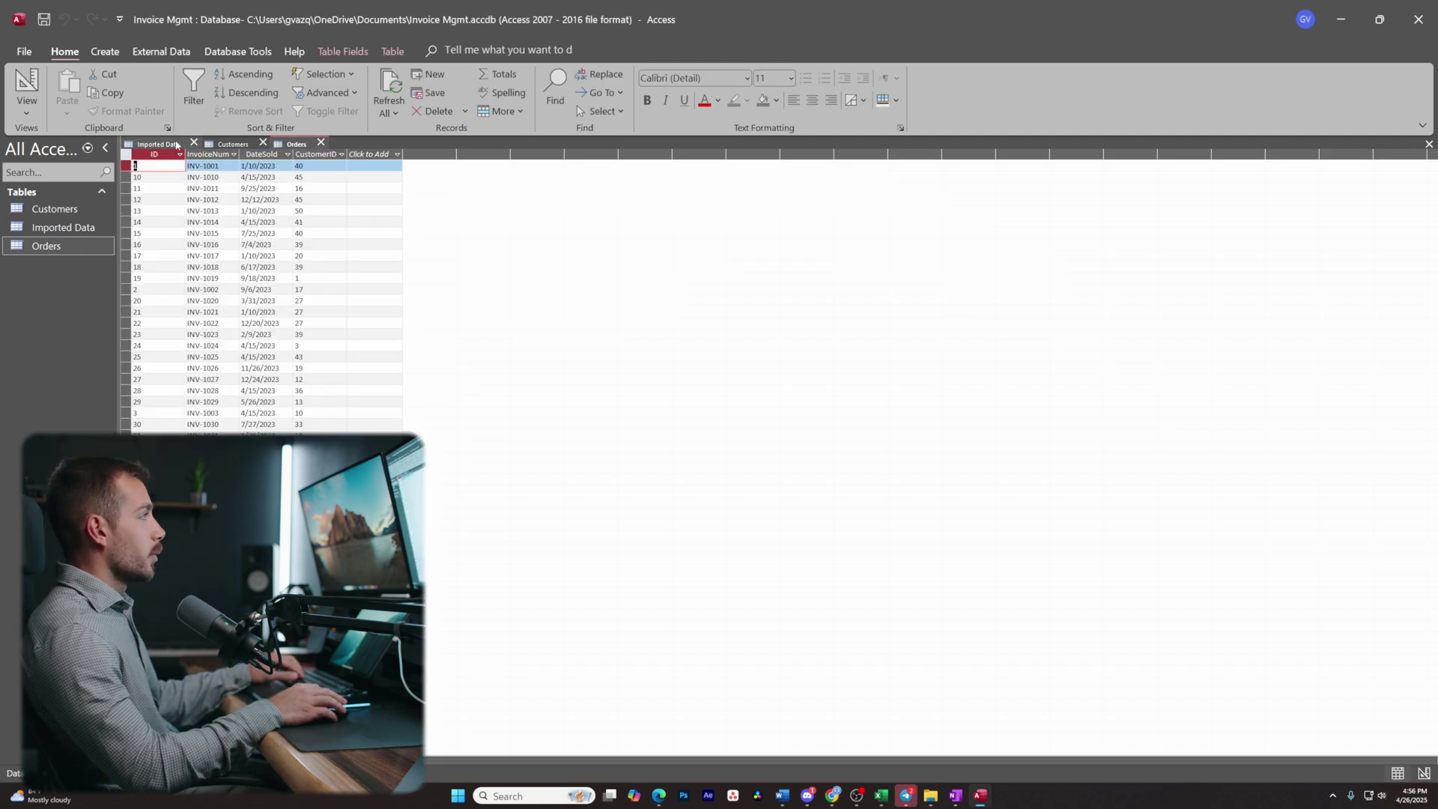
Create another table in Design View with the fields ID, ProductName and UnitPrice.
{"action": "left_click", "coordinate": [105, 51]}
{"action": "left_click", "coordinate": [111, 93]}
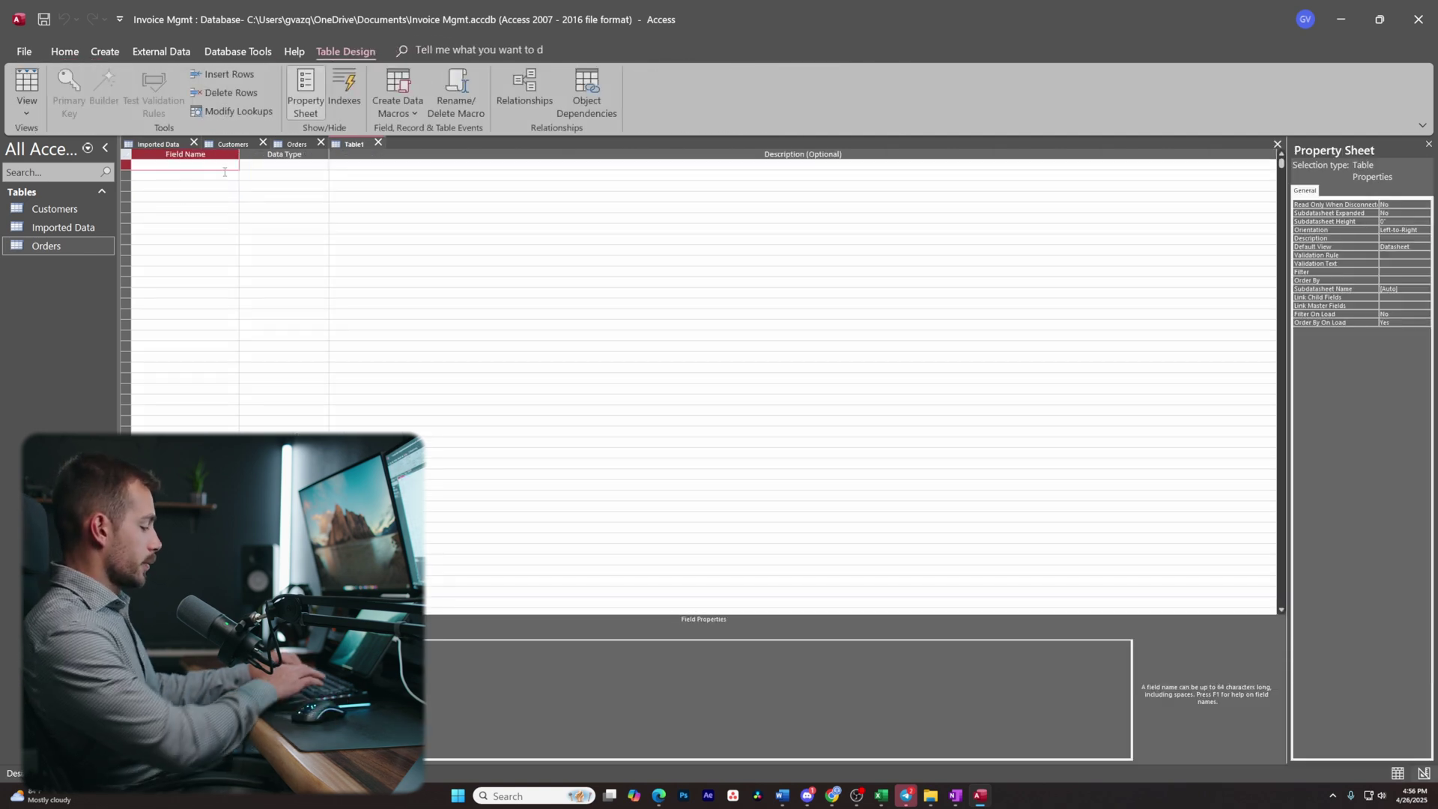
{"action": "type", "text": "ID"}
{"action": "key", "text": "Down"}
{"action": "type", "text": "P"}
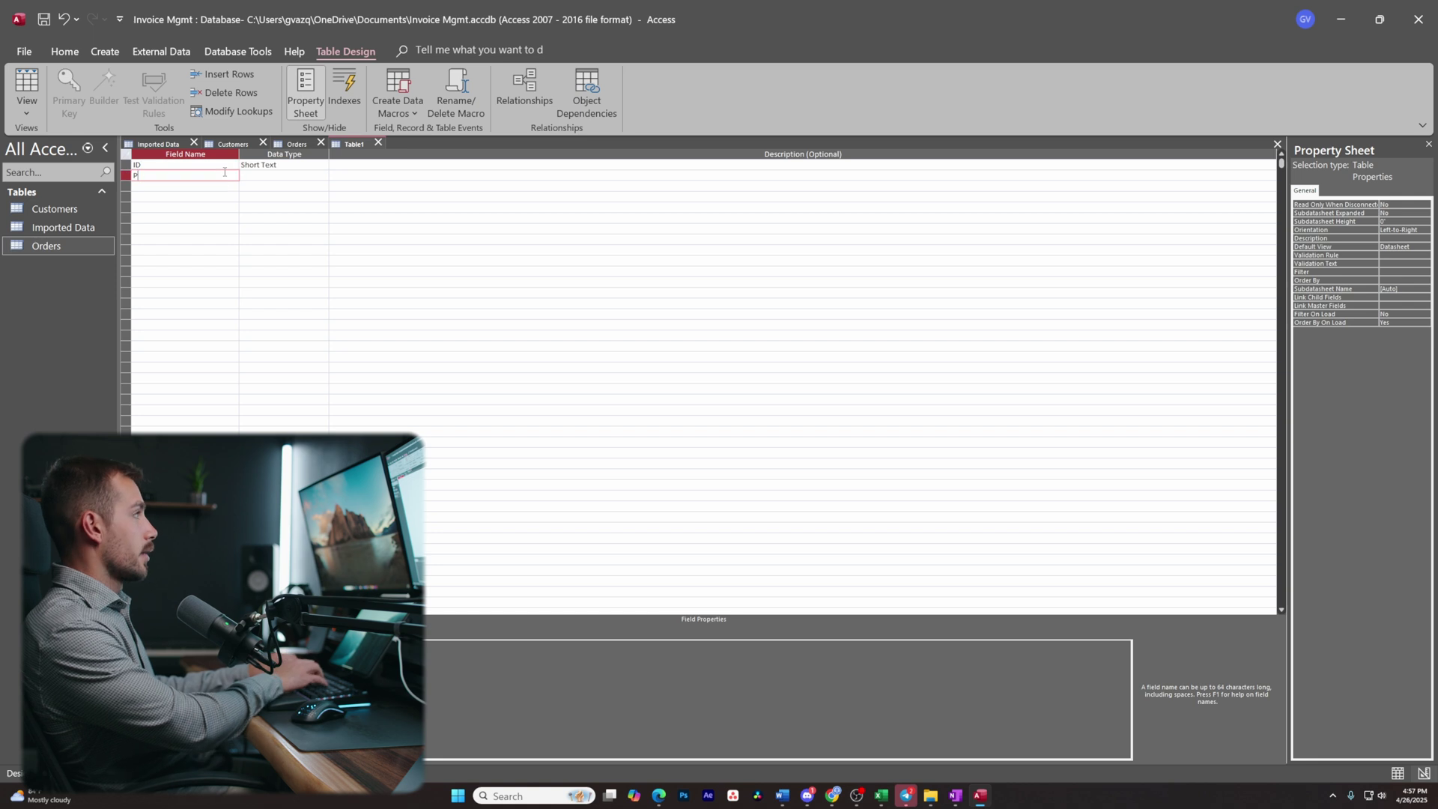
{"action": "type", "text": "roductName"}
{"action": "key", "text": "Return"}
{"action": "key", "text": "Down"}
{"action": "key", "text": "Left"}
{"action": "type", "text": "UnitPrice"}
Make ID the primary key and save the table as Products.
{"action": "right_click", "coordinate": [353, 143]}
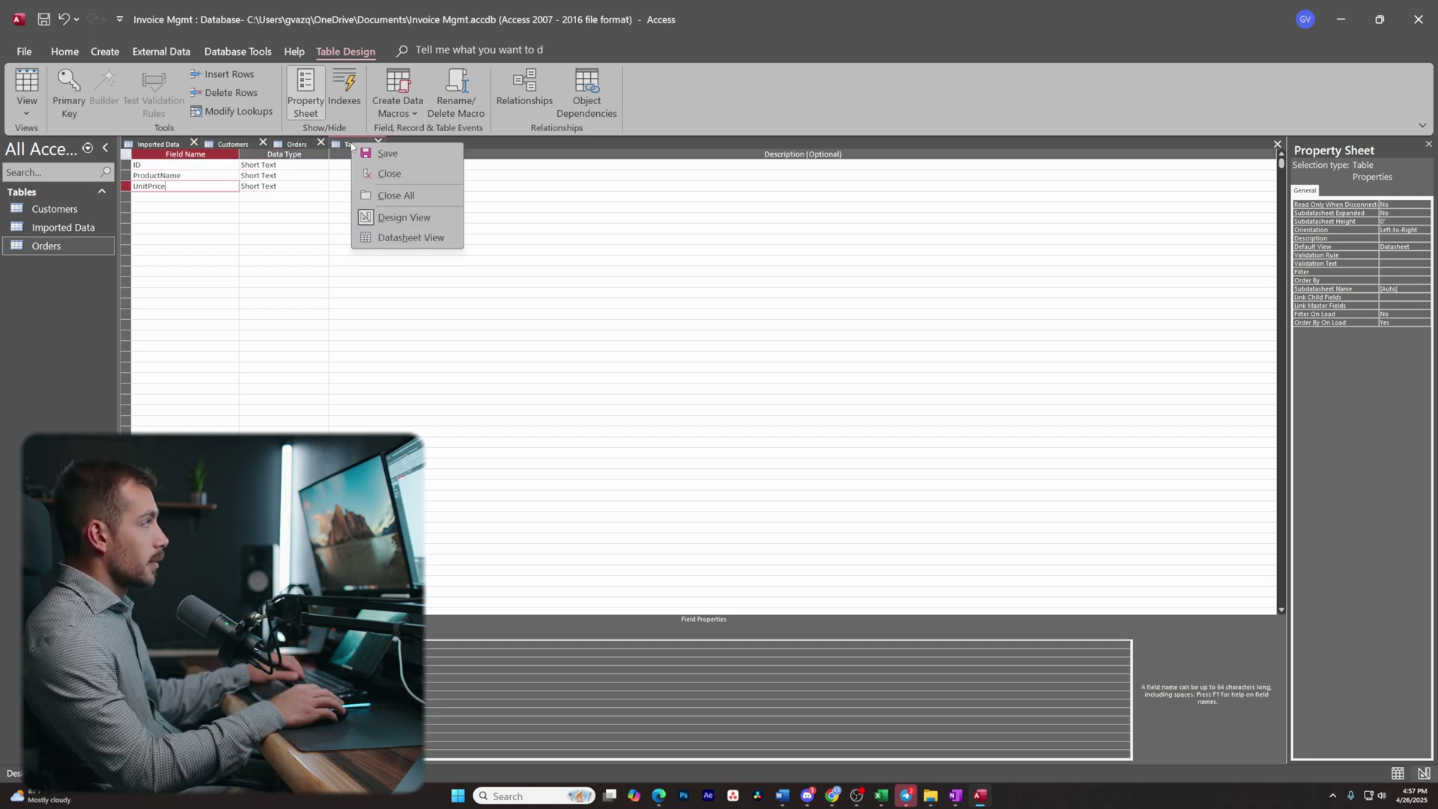
{"action": "left_click", "coordinate": [371, 152]}
{"action": "type", "text": "Products"}
{"action": "key", "text": "Return"}
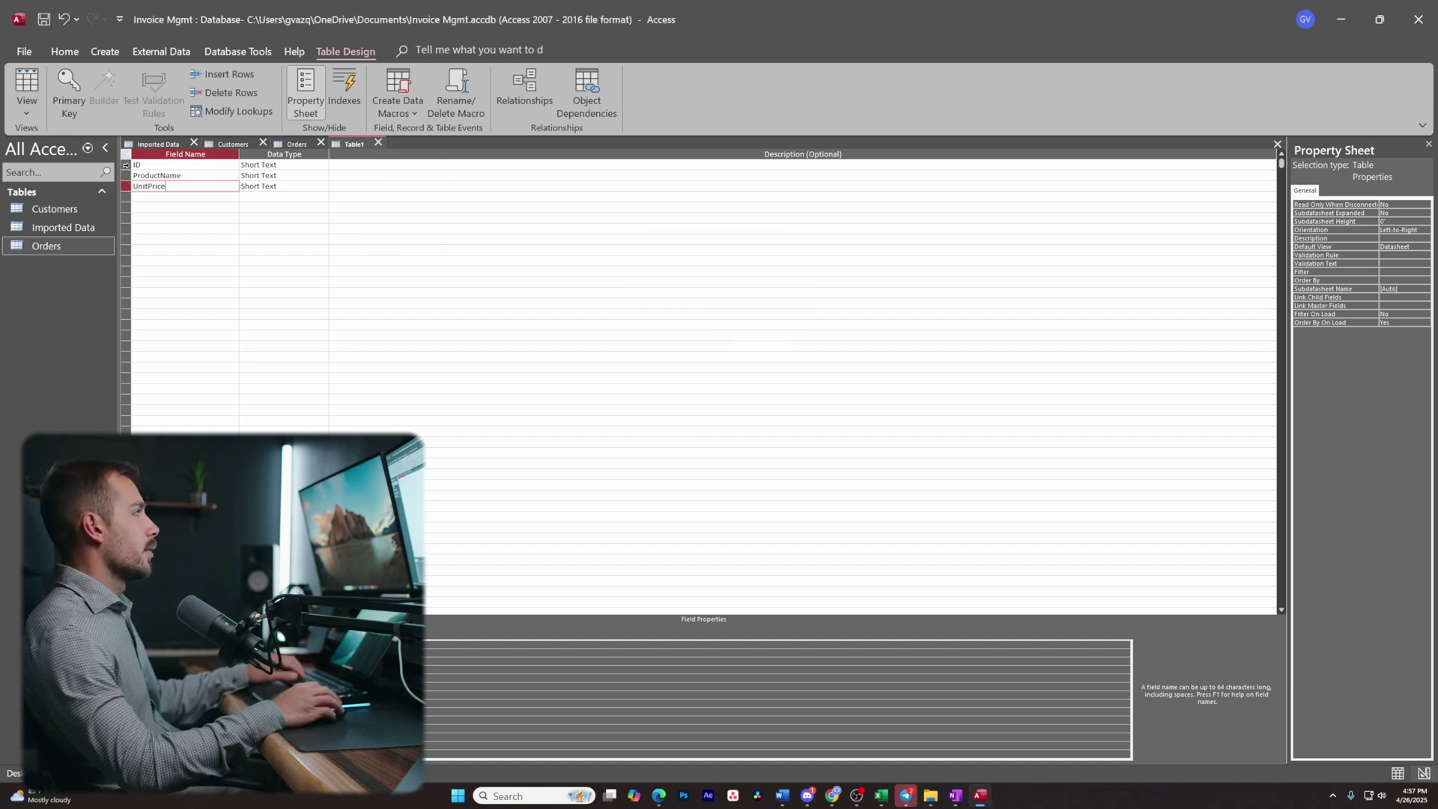
{"action": "right_click", "coordinate": [126, 167]}
{"action": "left_click", "coordinate": [161, 174]}
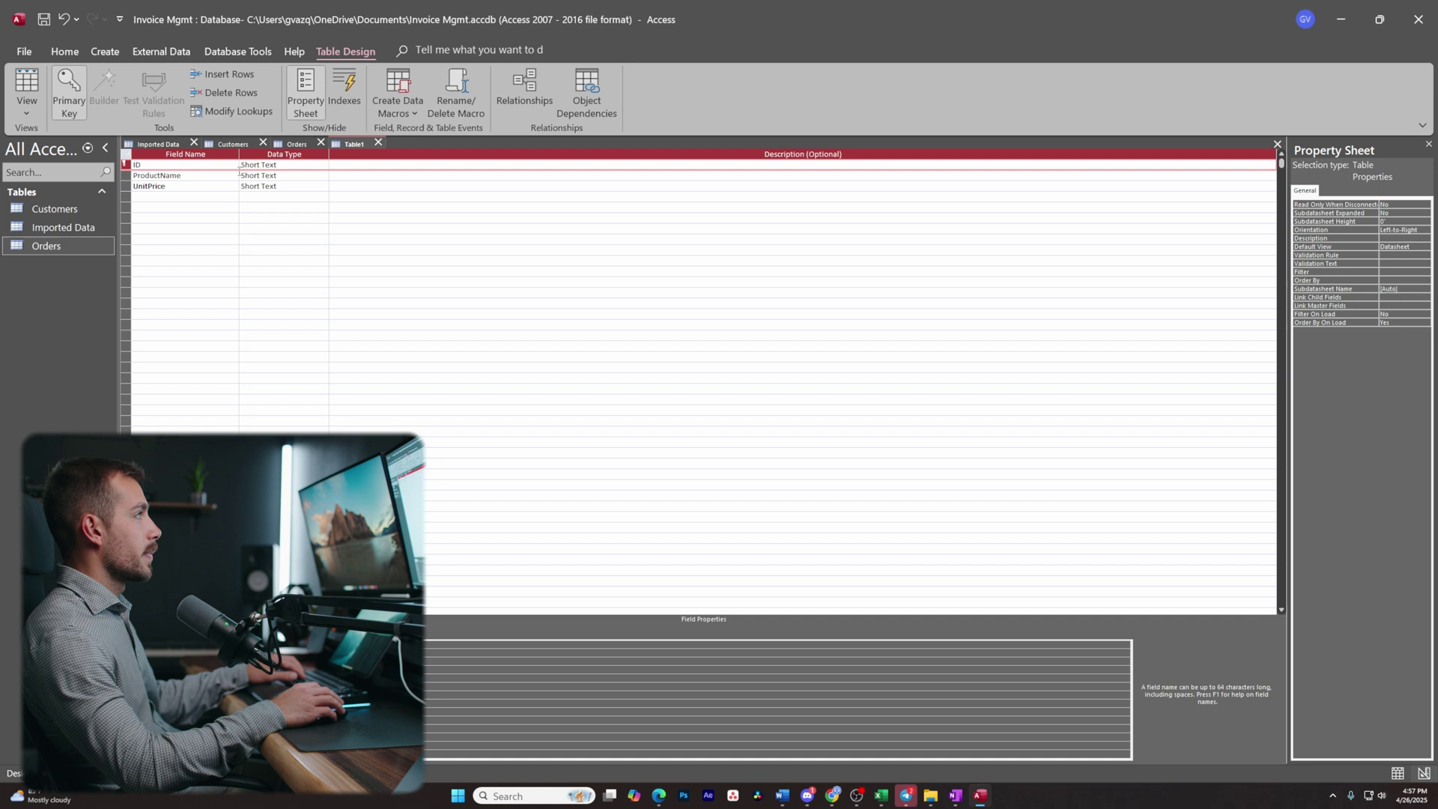
{"action": "right_click", "coordinate": [335, 144]}
{"action": "left_click", "coordinate": [371, 150]}
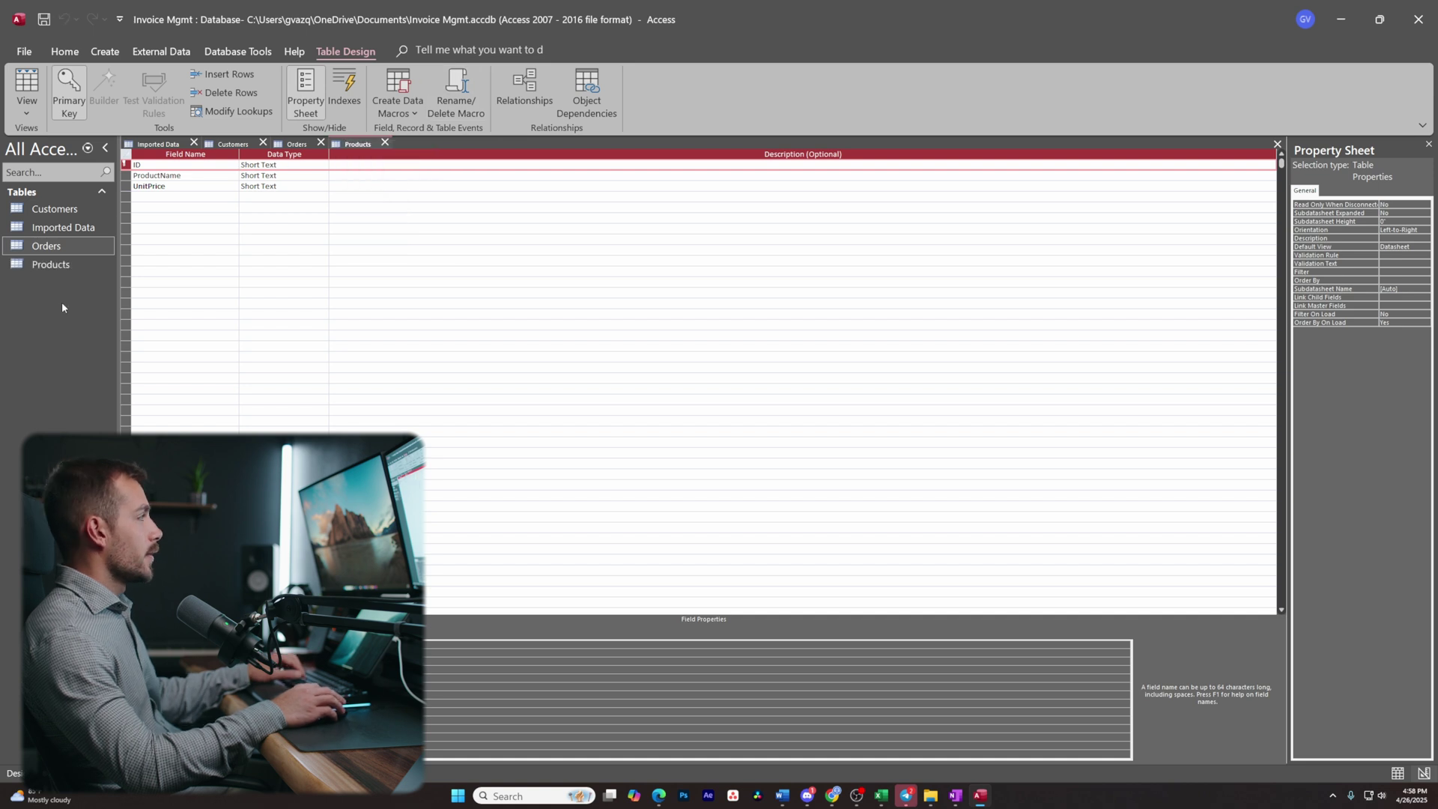
Start one more table in Design View with ID as its first field and primary key.
{"action": "left_click", "coordinate": [104, 51]}
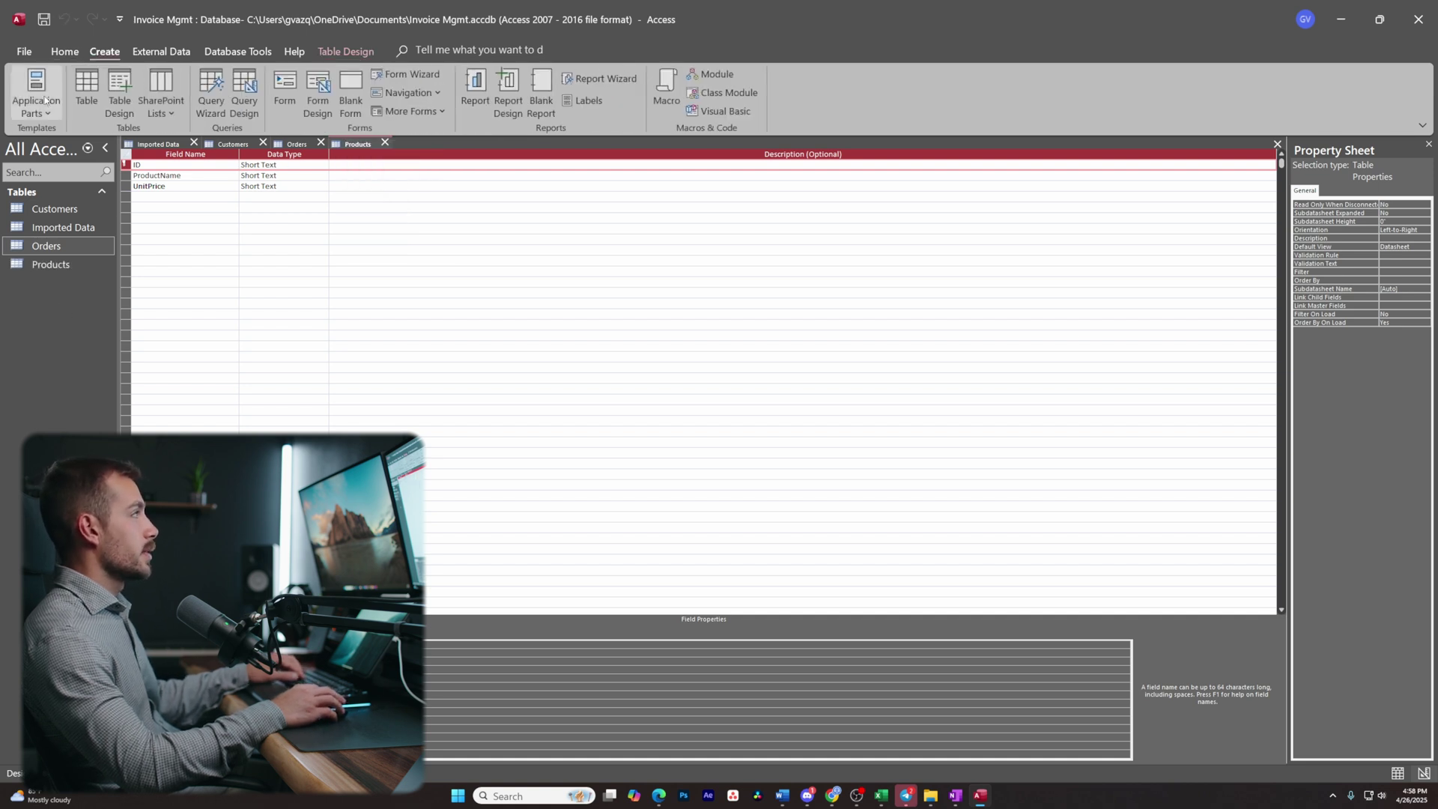
{"action": "left_click", "coordinate": [120, 86]}
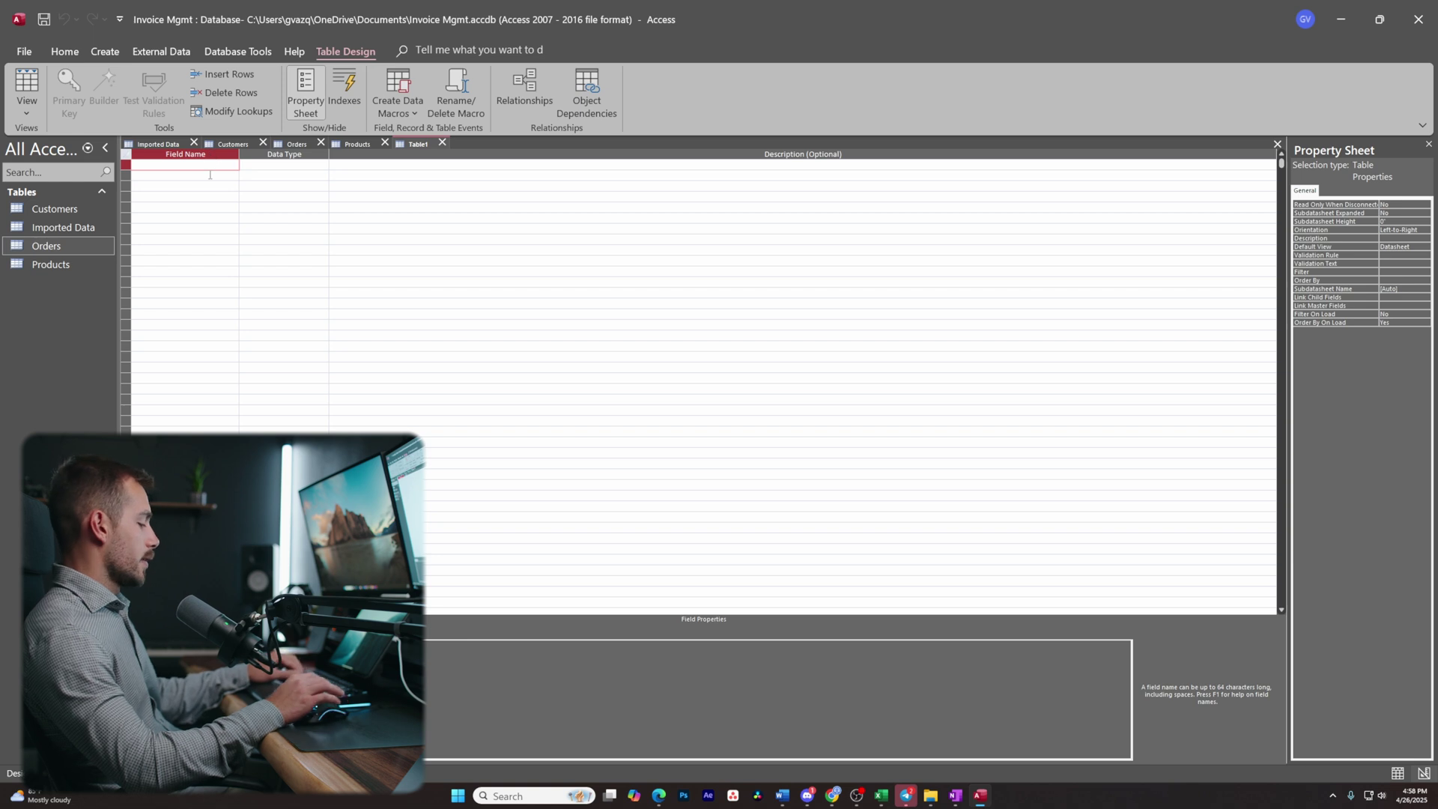
{"action": "key", "text": "Caps_Lock"}
{"action": "type", "text": "ID"}
{"action": "key", "text": "Caps_Lock"}
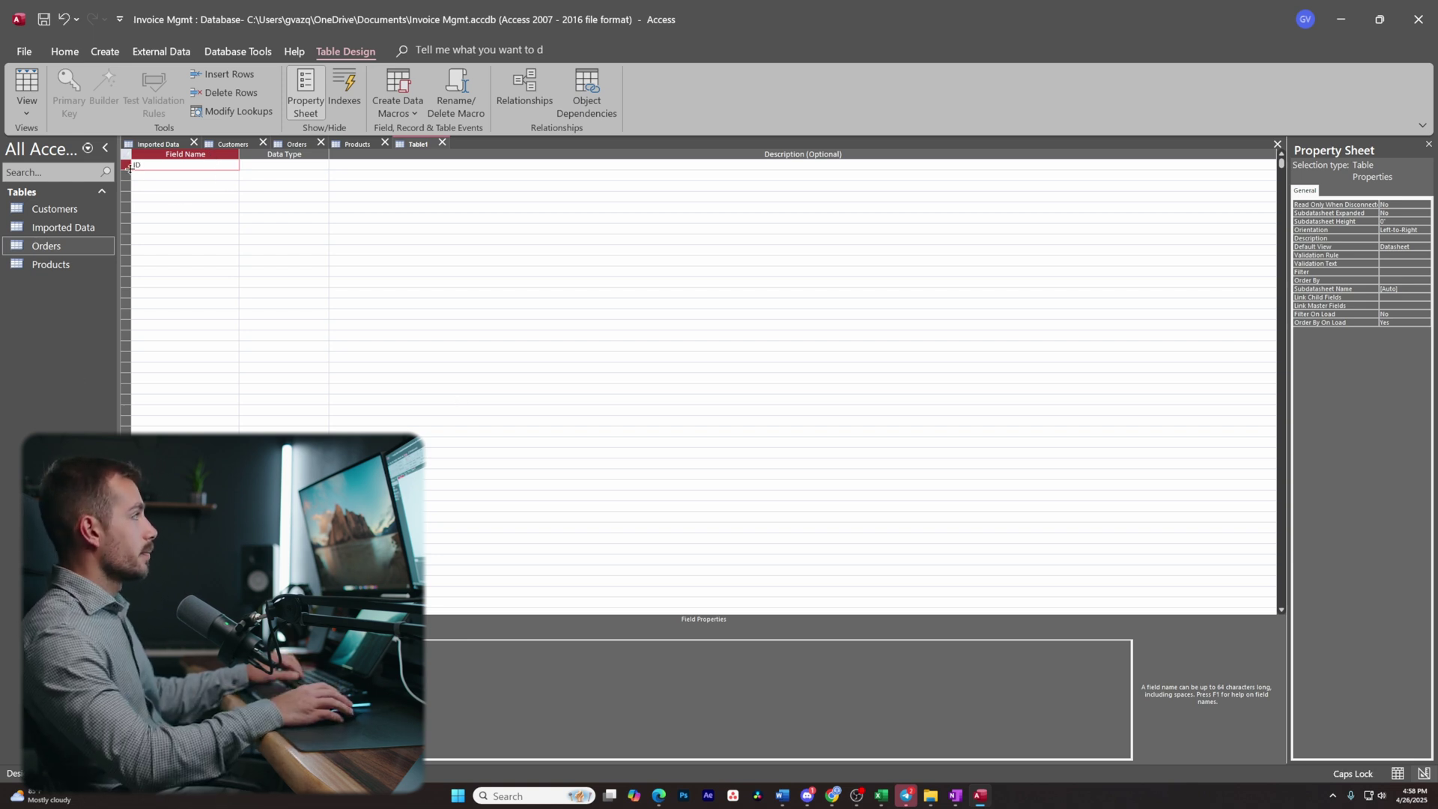
{"action": "key", "text": "Down"}
Add the fields InvoiceNumber, ProductName, Quantity and TotalPrice below the ID field.
{"action": "type", "text": "InvoiceNumber"}
{"action": "key", "text": "Down"}
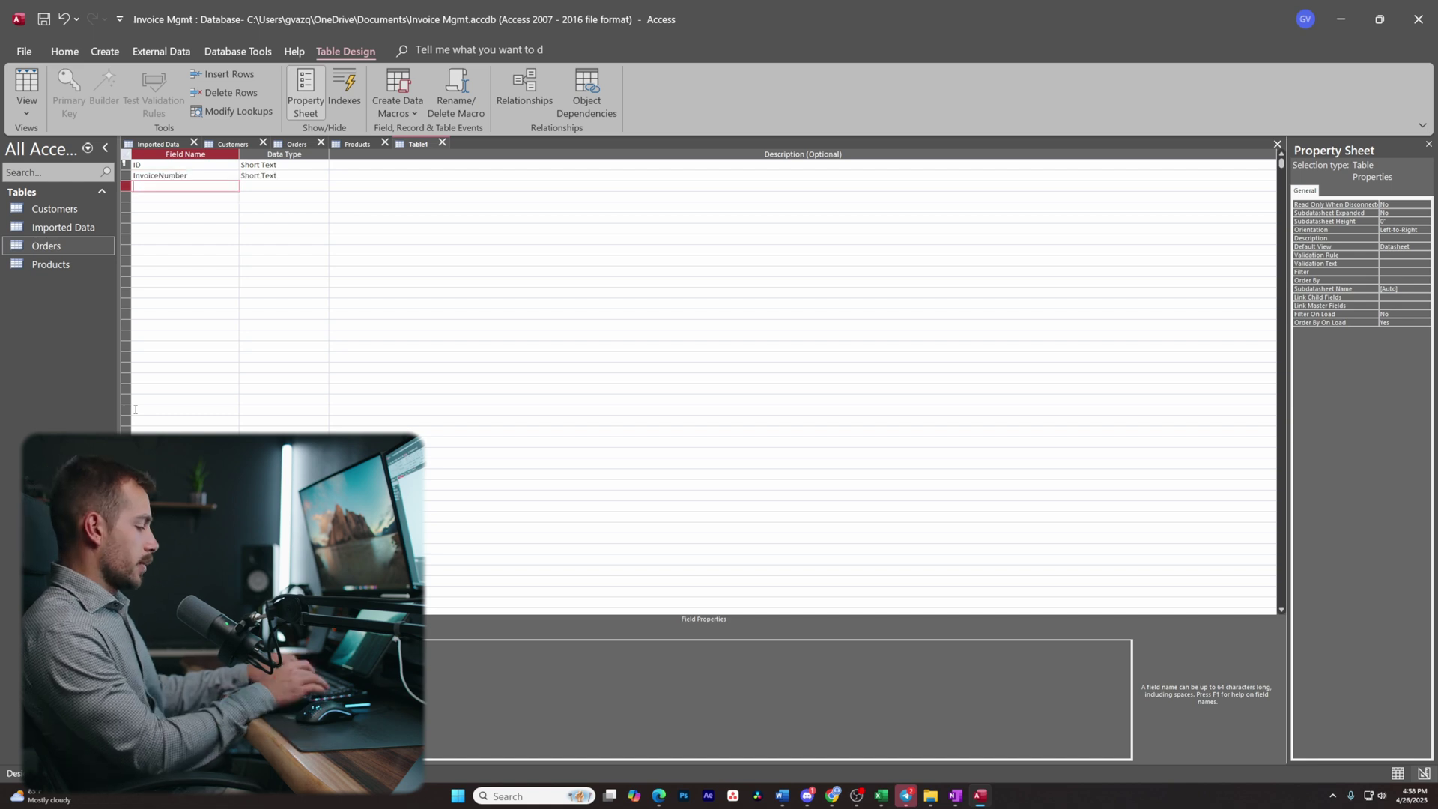
{"action": "type", "text": "ProductName"}
{"action": "key", "text": "Down"}
{"action": "type", "text": "Quantity"}
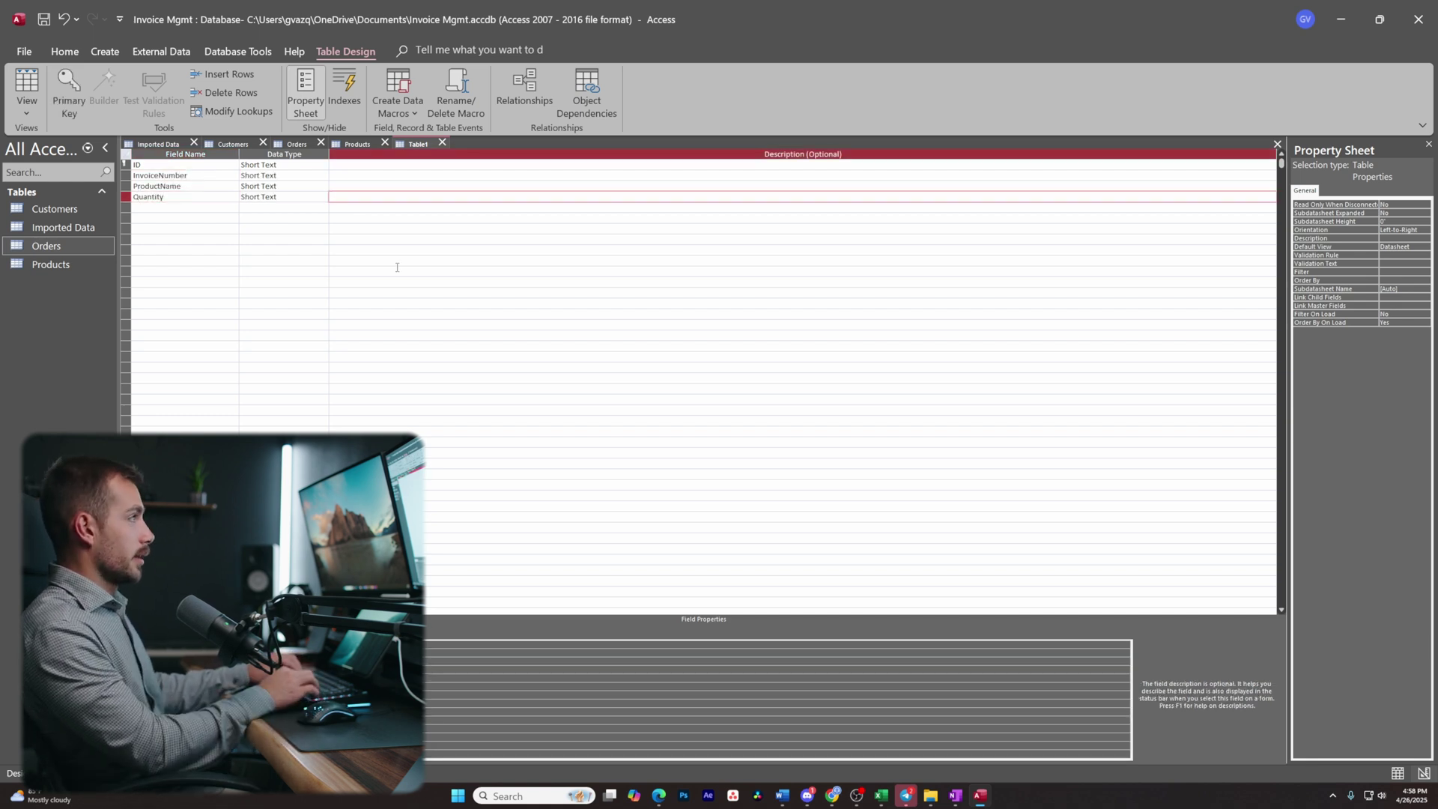
{"action": "key", "text": "Down"}
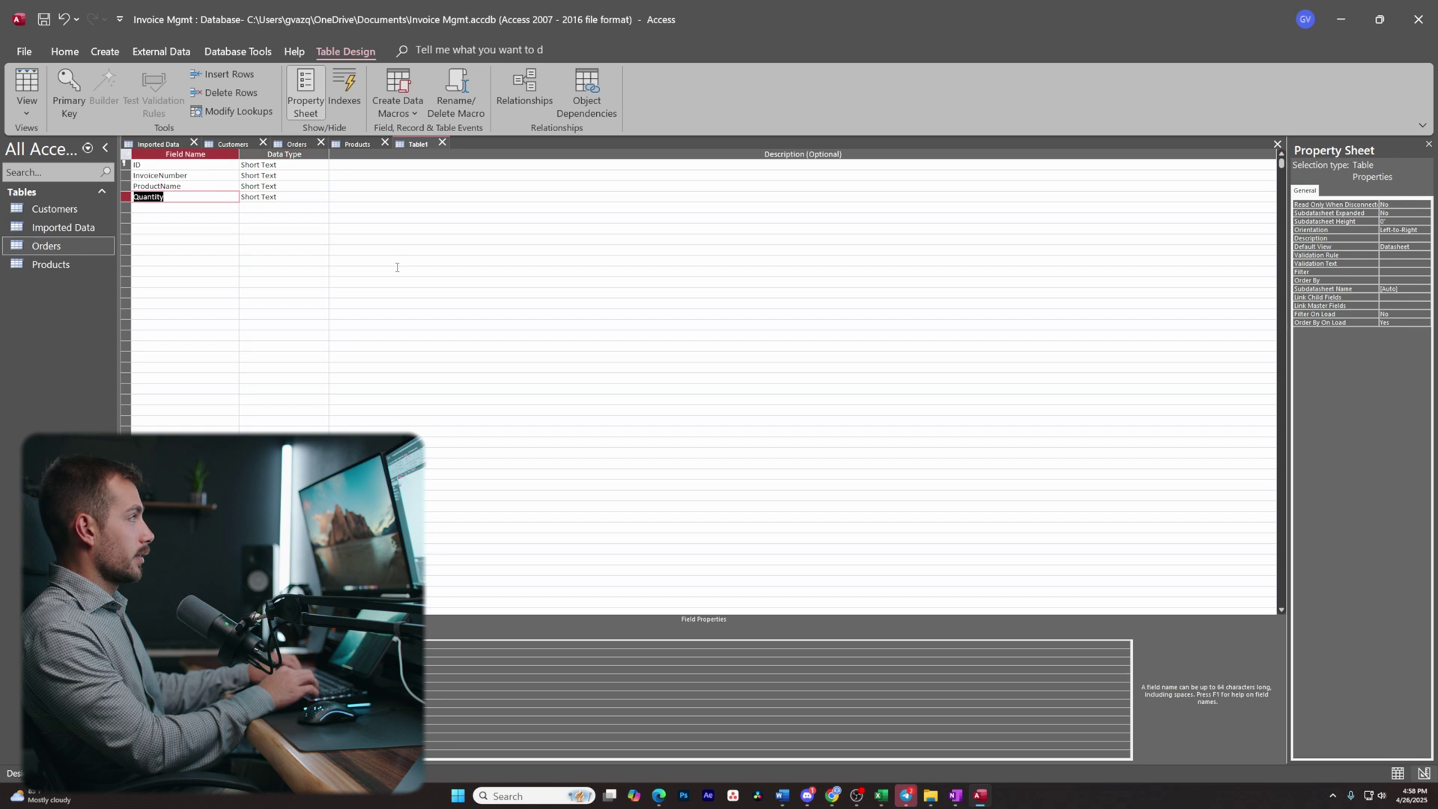
{"action": "type", "text": "TotalPrice"}
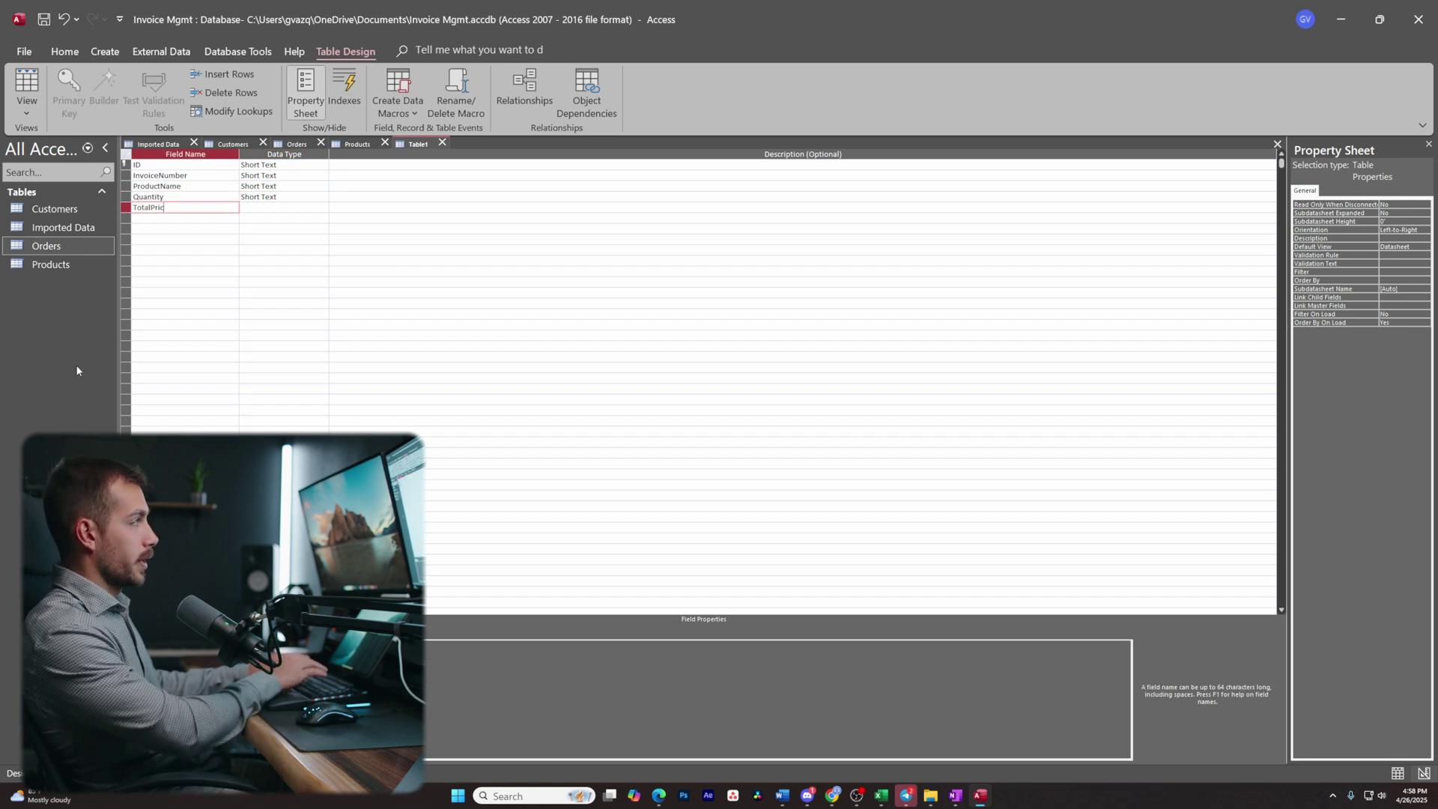
Save this table as OrderDetails.
{"action": "right_click", "coordinate": [418, 144]}
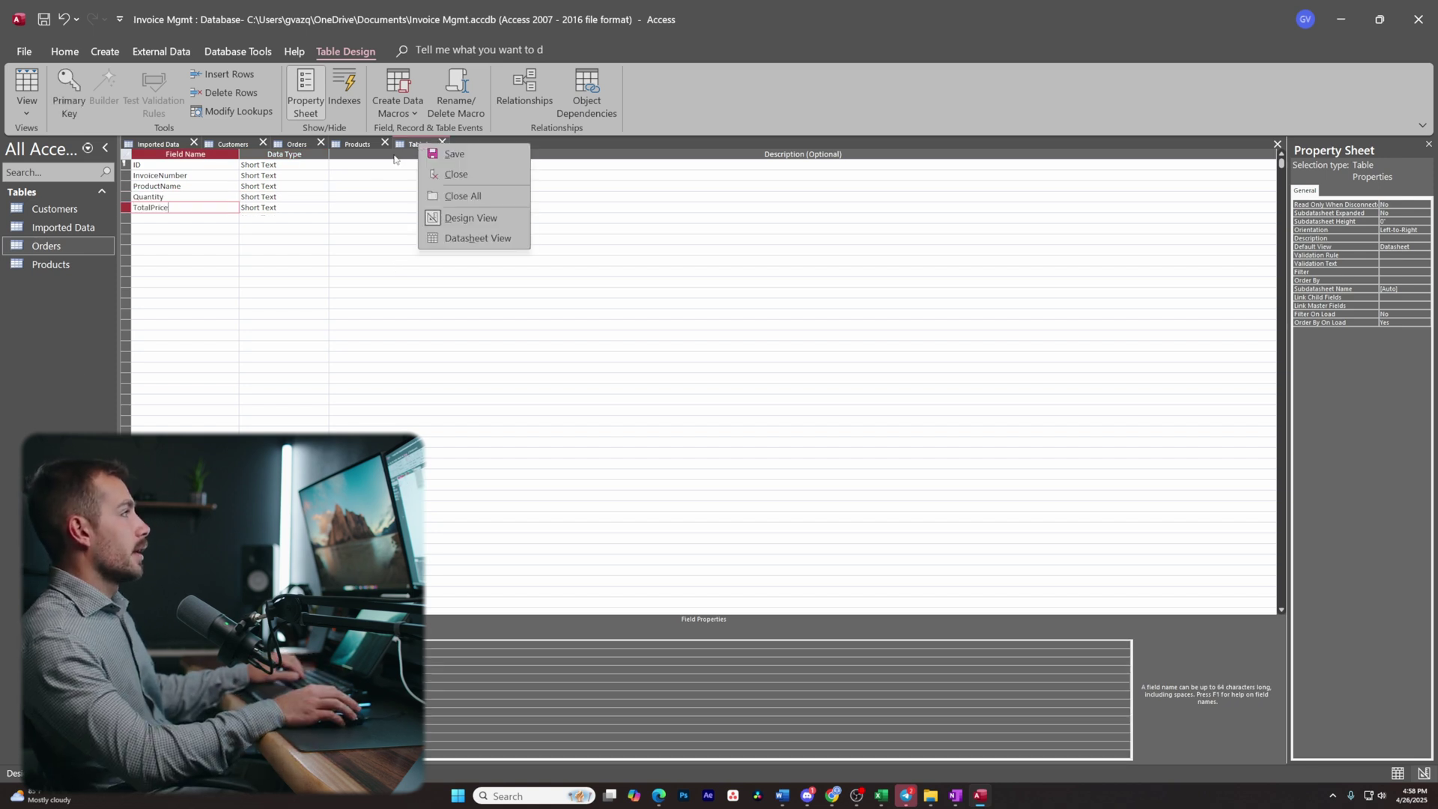
{"action": "left_click", "coordinate": [454, 153]}
{"action": "type", "text": "OrderDetails"}
{"action": "key", "text": "Return"}
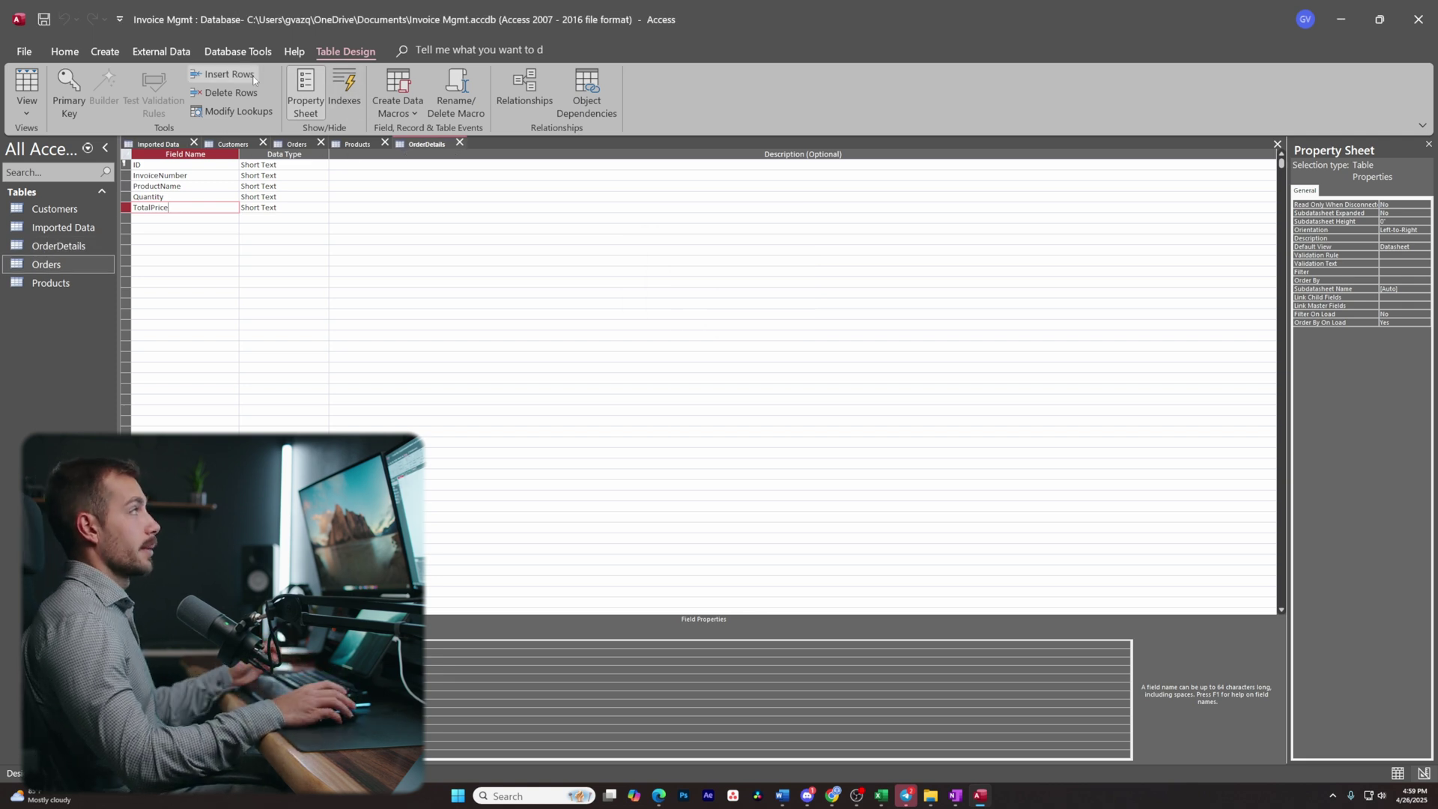
Create a new query in Design View with a single copy of the Imported Data table as its source.
{"action": "left_click", "coordinate": [105, 51]}
{"action": "left_click", "coordinate": [245, 94]}
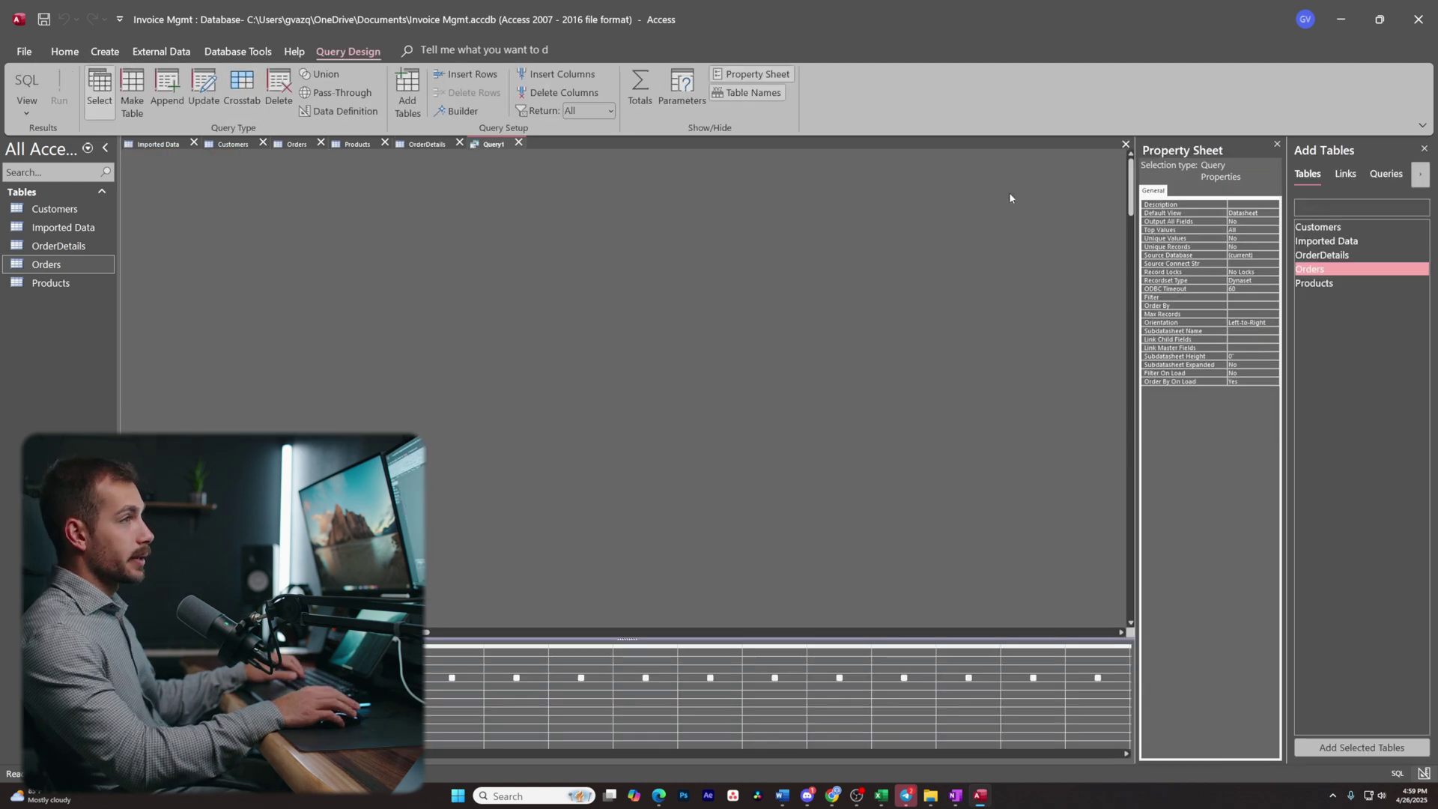
{"action": "double_click", "coordinate": [1327, 241]}
{"action": "double_click", "coordinate": [1327, 240]}
{"action": "left_click_drag", "start_coordinate": [485, 235], "coordinate": [661, 446]}
{"action": "key", "text": "Delete"}
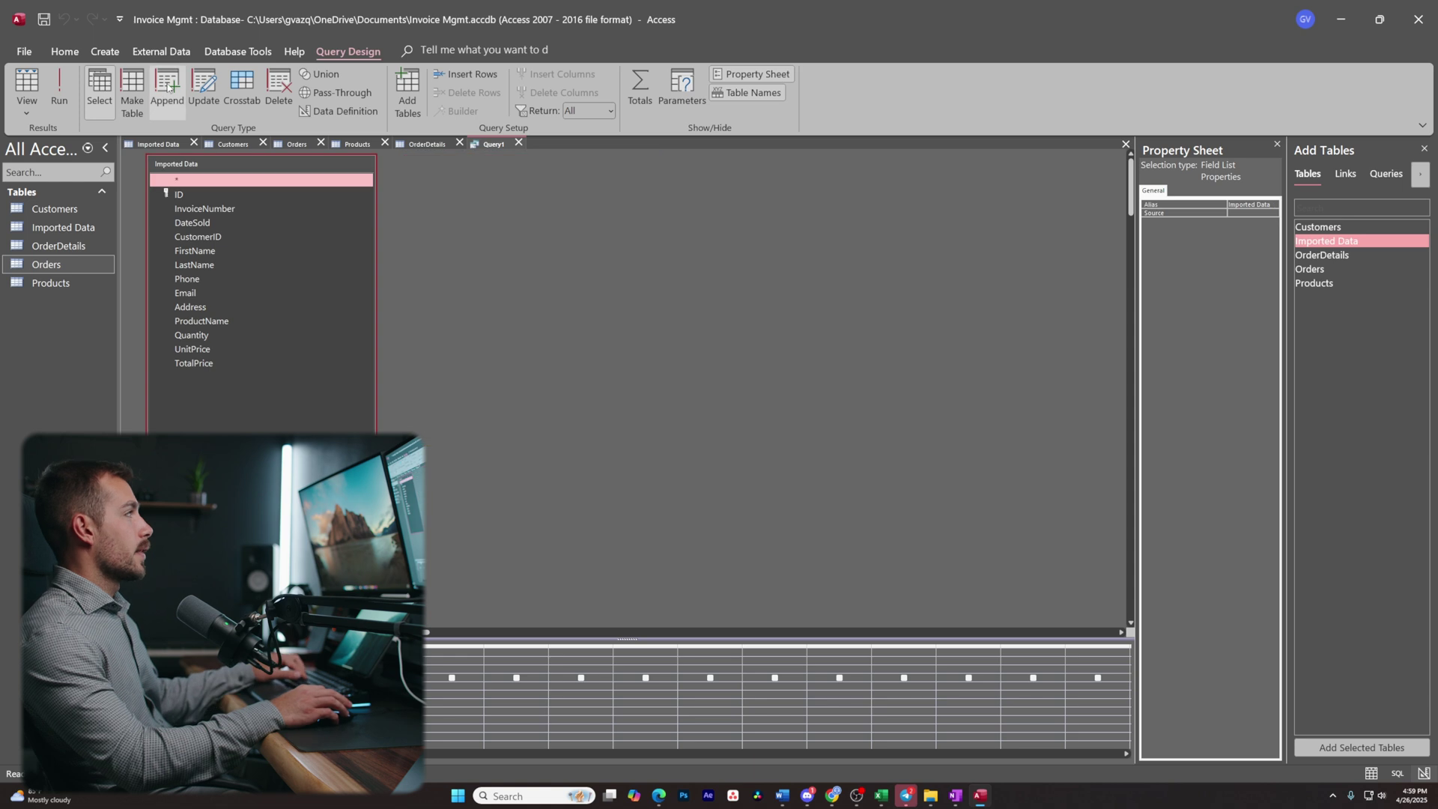
Turn the query into an append query targeting Products and add the matching fields ID, ProductName and UnitPrice.
{"action": "left_click", "coordinate": [169, 87]}
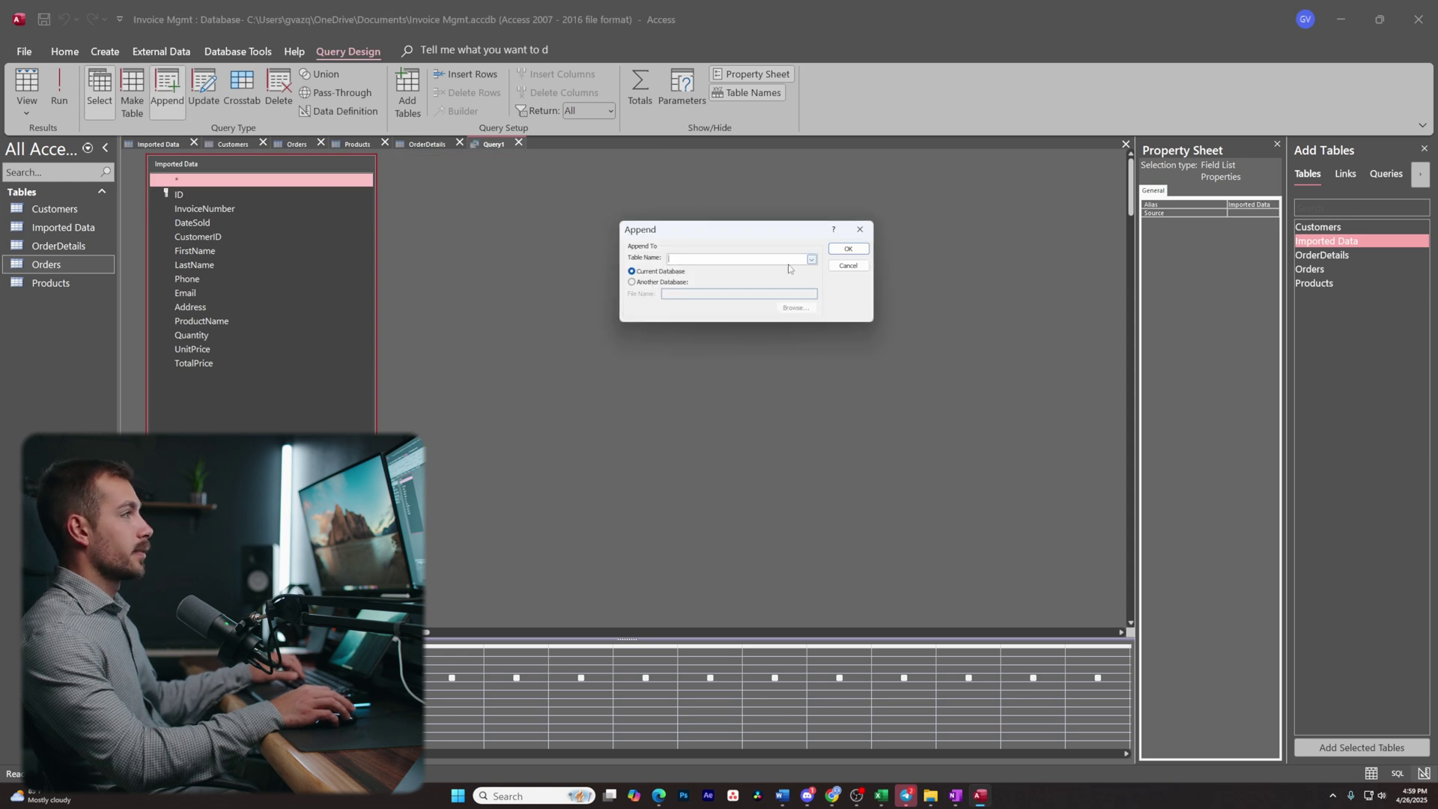
{"action": "left_click", "coordinate": [812, 259]}
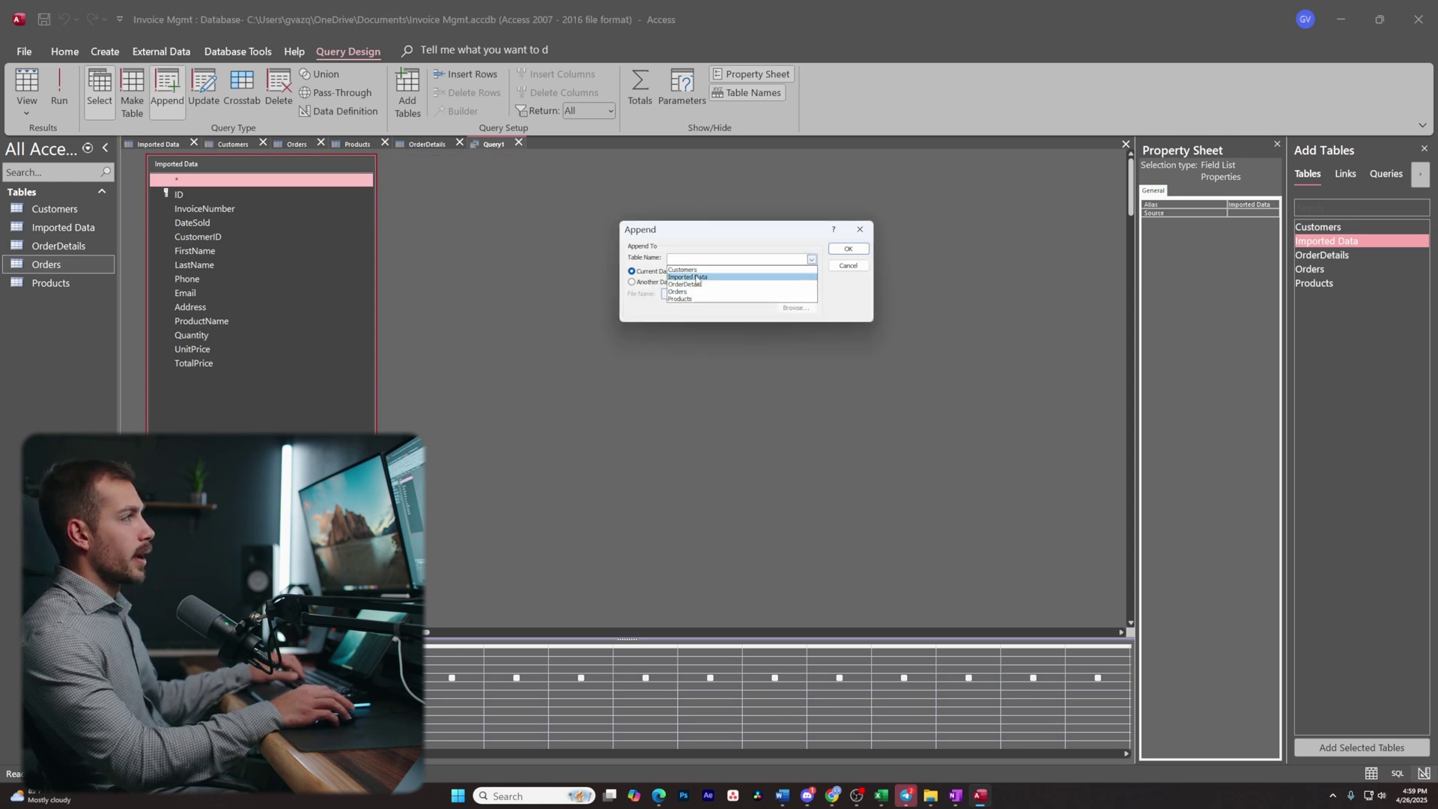
{"action": "left_click", "coordinate": [680, 299]}
{"action": "left_click", "coordinate": [841, 254]}
{"action": "left_click", "coordinate": [359, 144]}
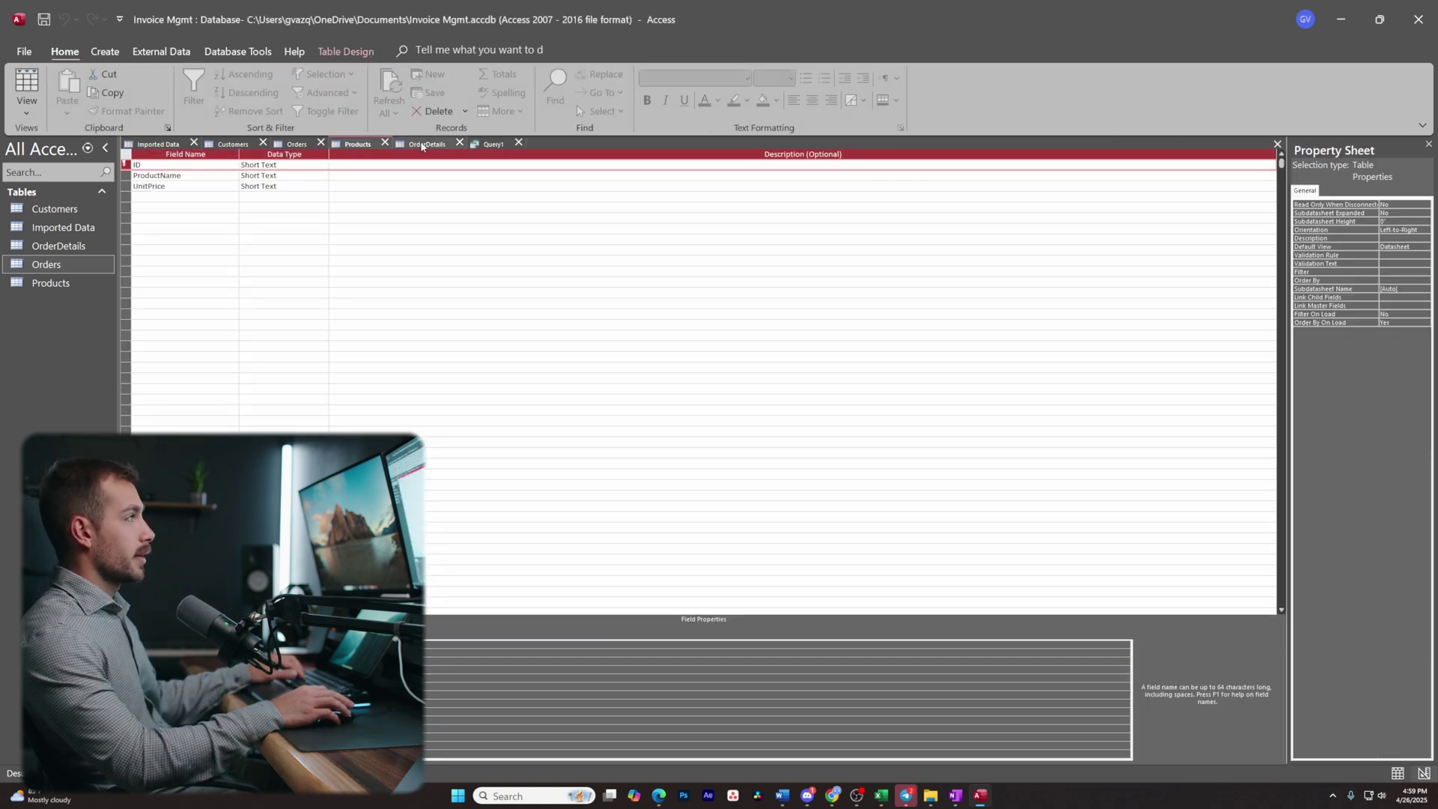
{"action": "left_click", "coordinate": [490, 144]}
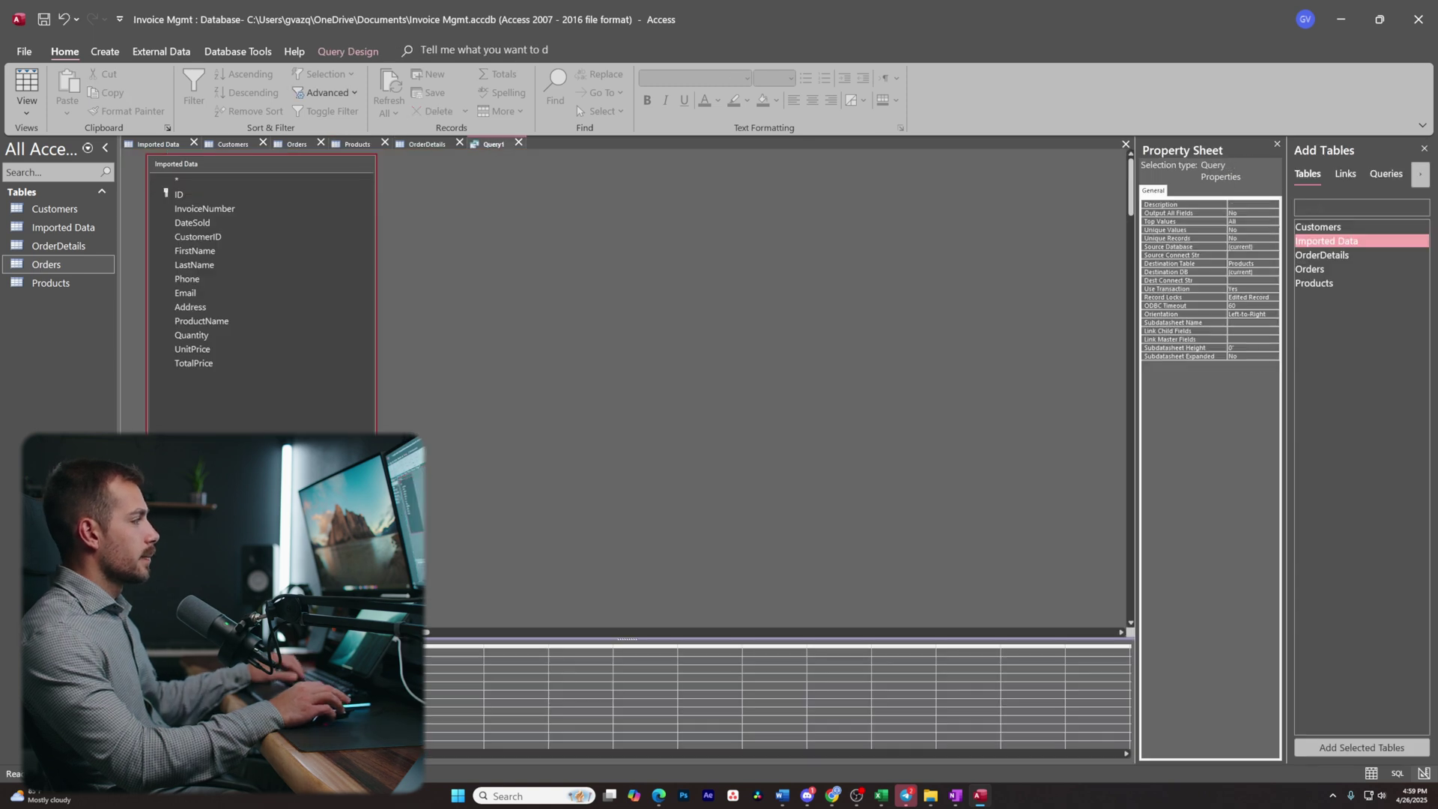
Try to run the append query for Products, dismiss the message and close the Products table.
{"action": "left_click", "coordinate": [348, 51]}
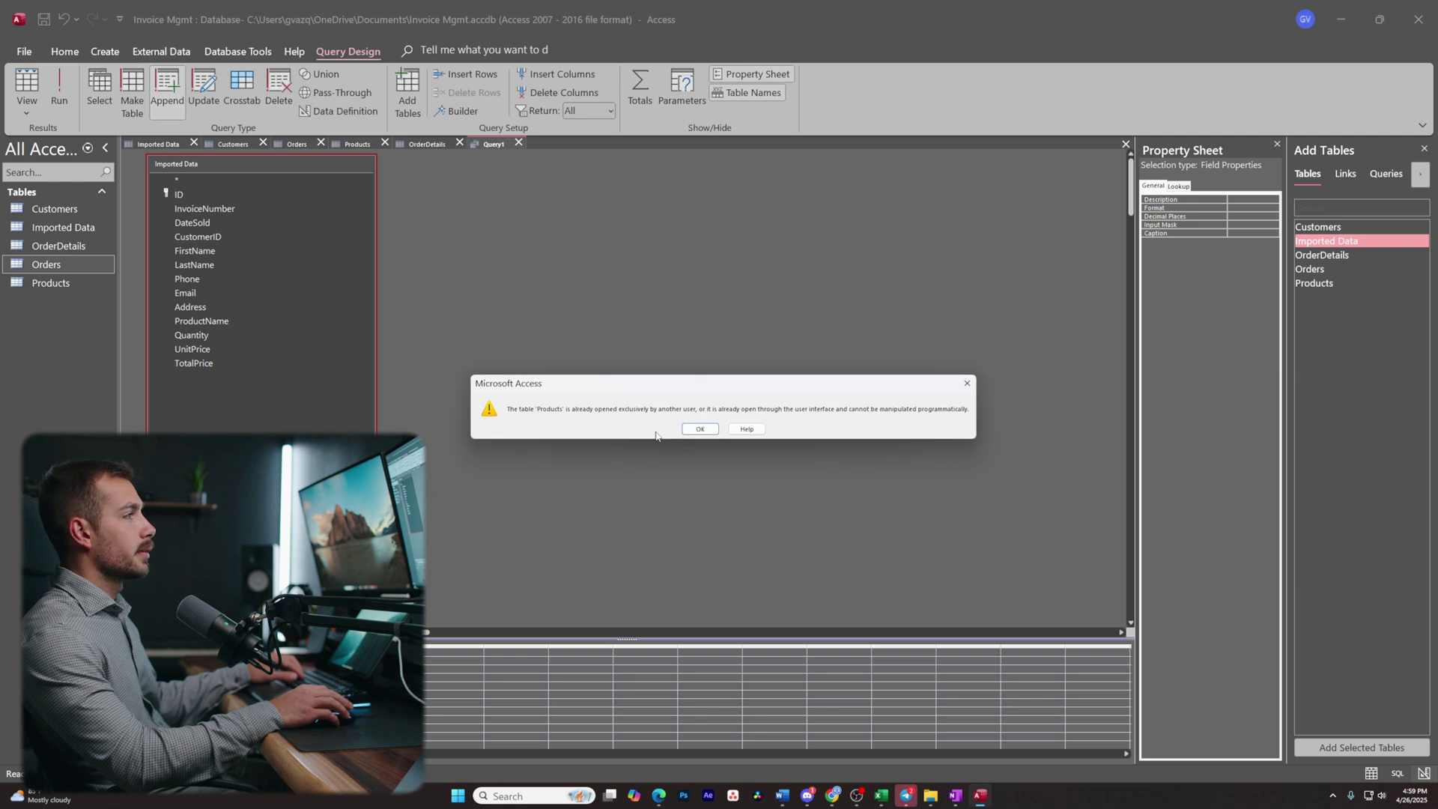
{"action": "left_click", "coordinate": [968, 383]}
{"action": "left_click", "coordinate": [377, 145]}
{"action": "left_click", "coordinate": [384, 142]}
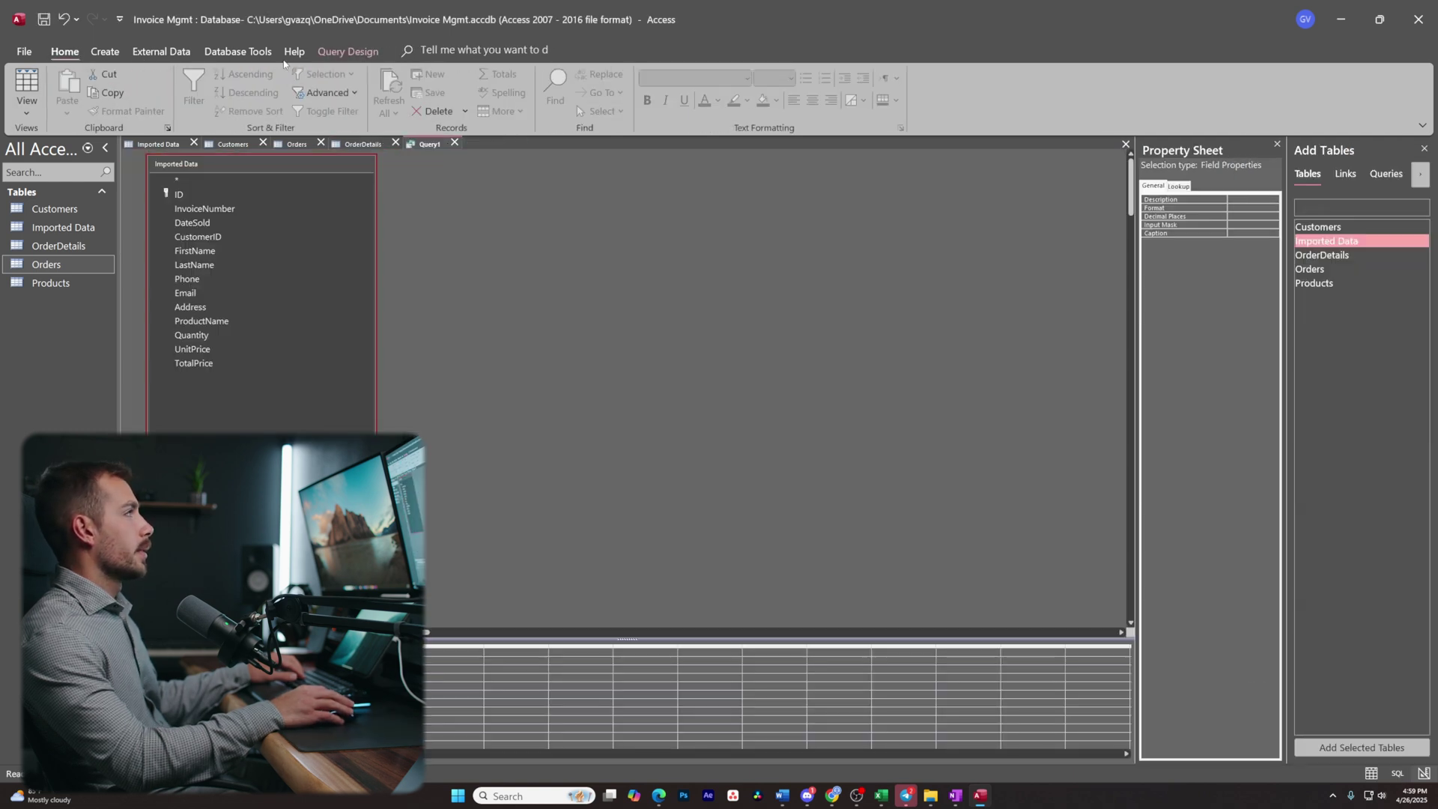
Run the append query for Products, confirm appending the rows, and open the Products table to check the records.
{"action": "left_click", "coordinate": [60, 90]}
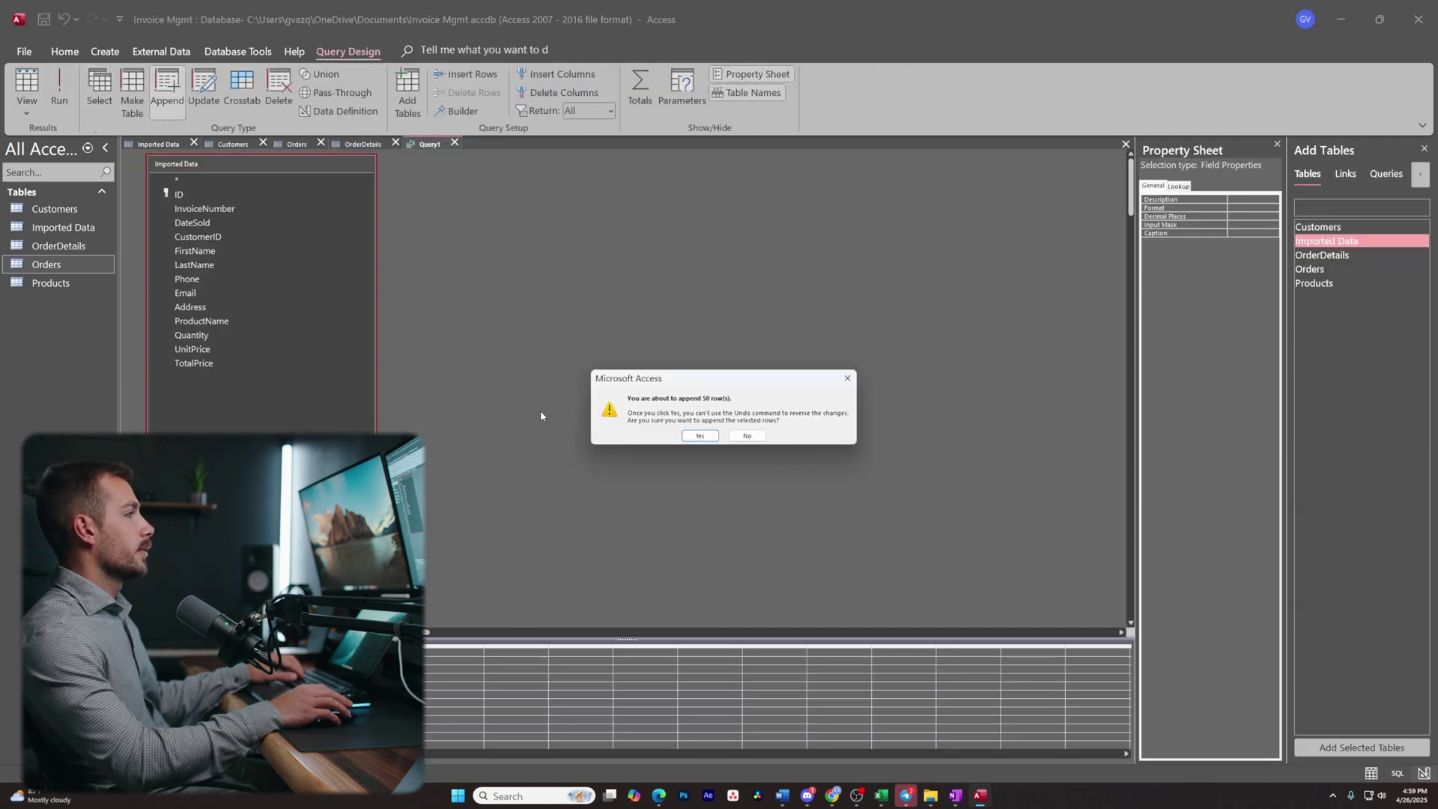
{"action": "left_click", "coordinate": [699, 437]}
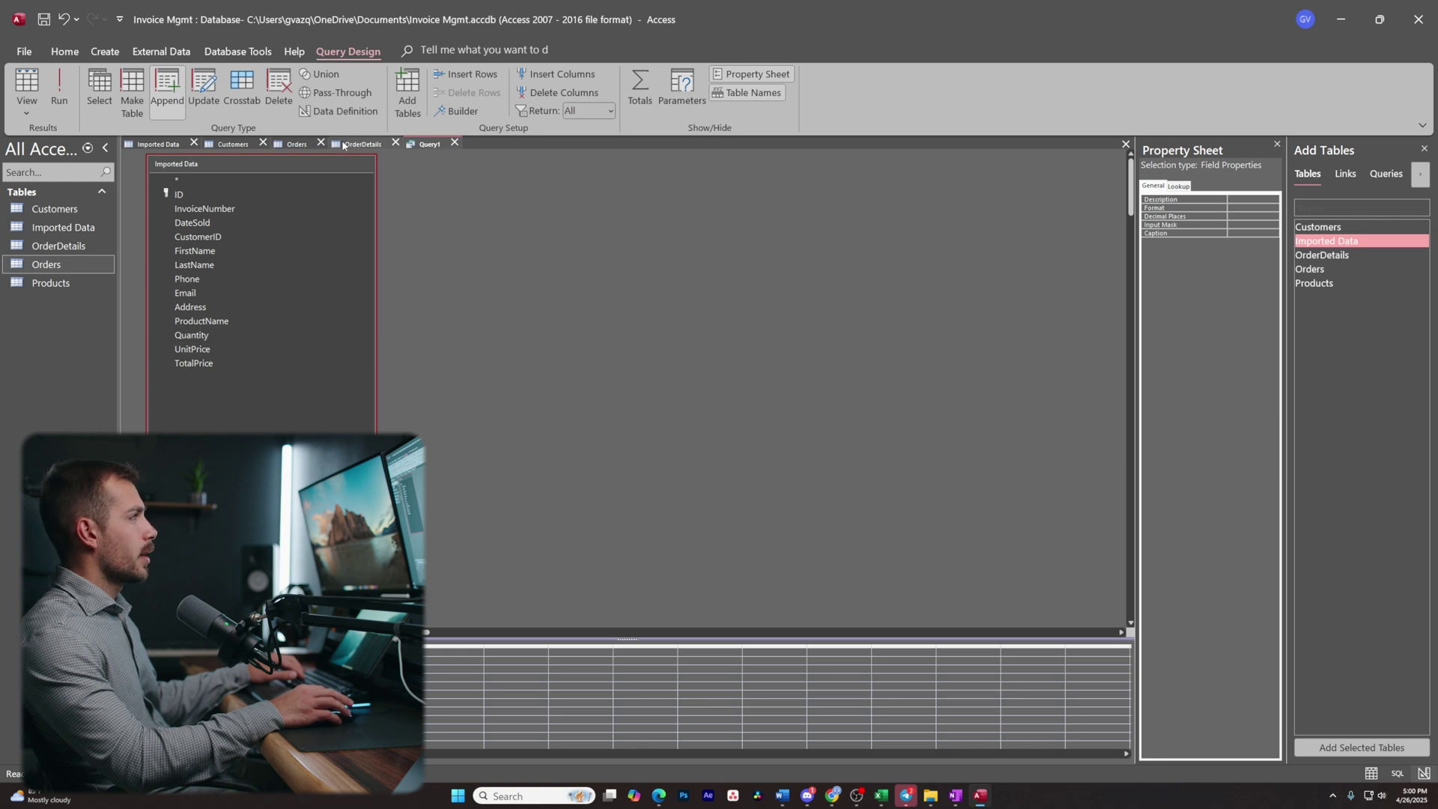
{"action": "double_click", "coordinate": [50, 282]}
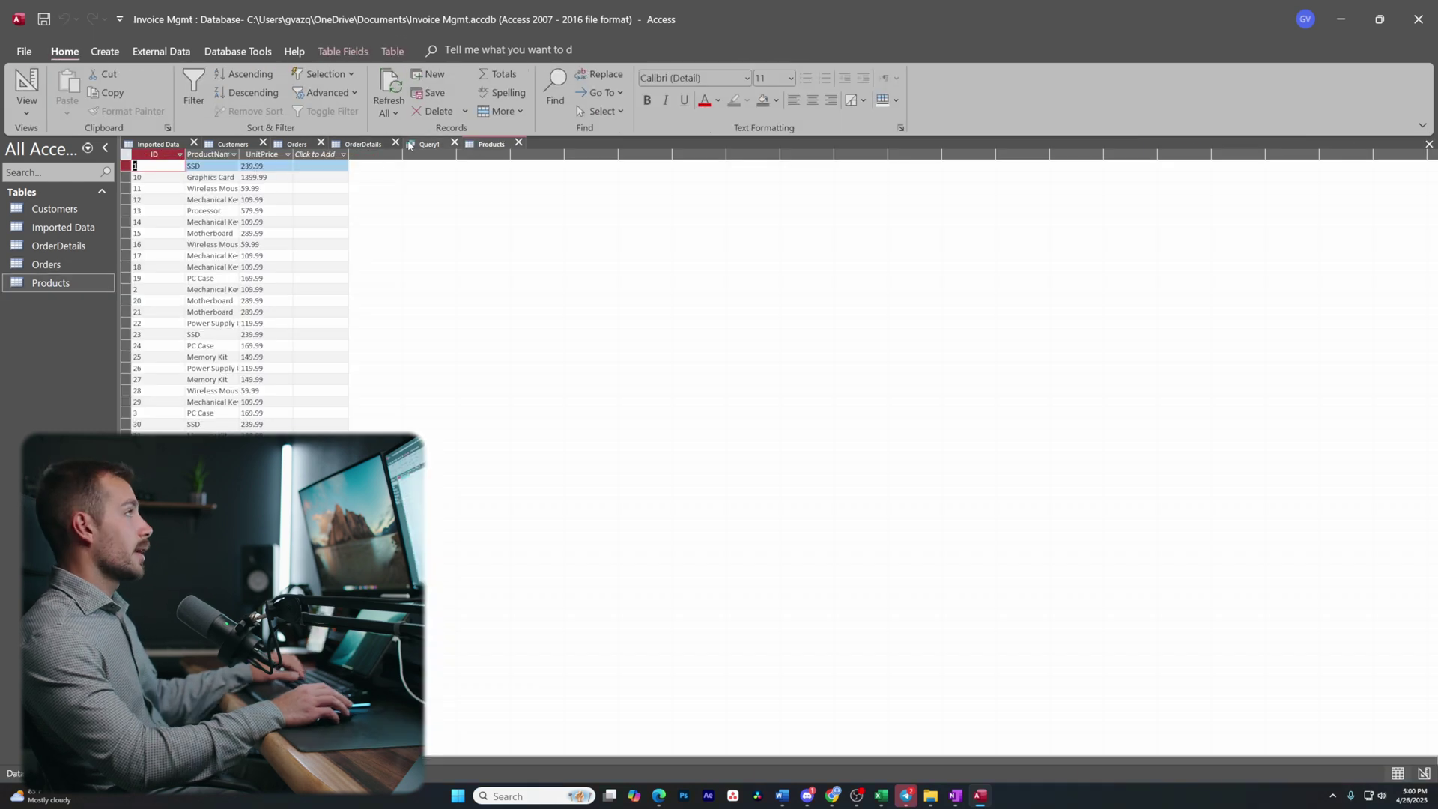
Close the Products append query without saving its design.
{"action": "left_click", "coordinate": [424, 144]}
{"action": "left_click", "coordinate": [454, 142]}
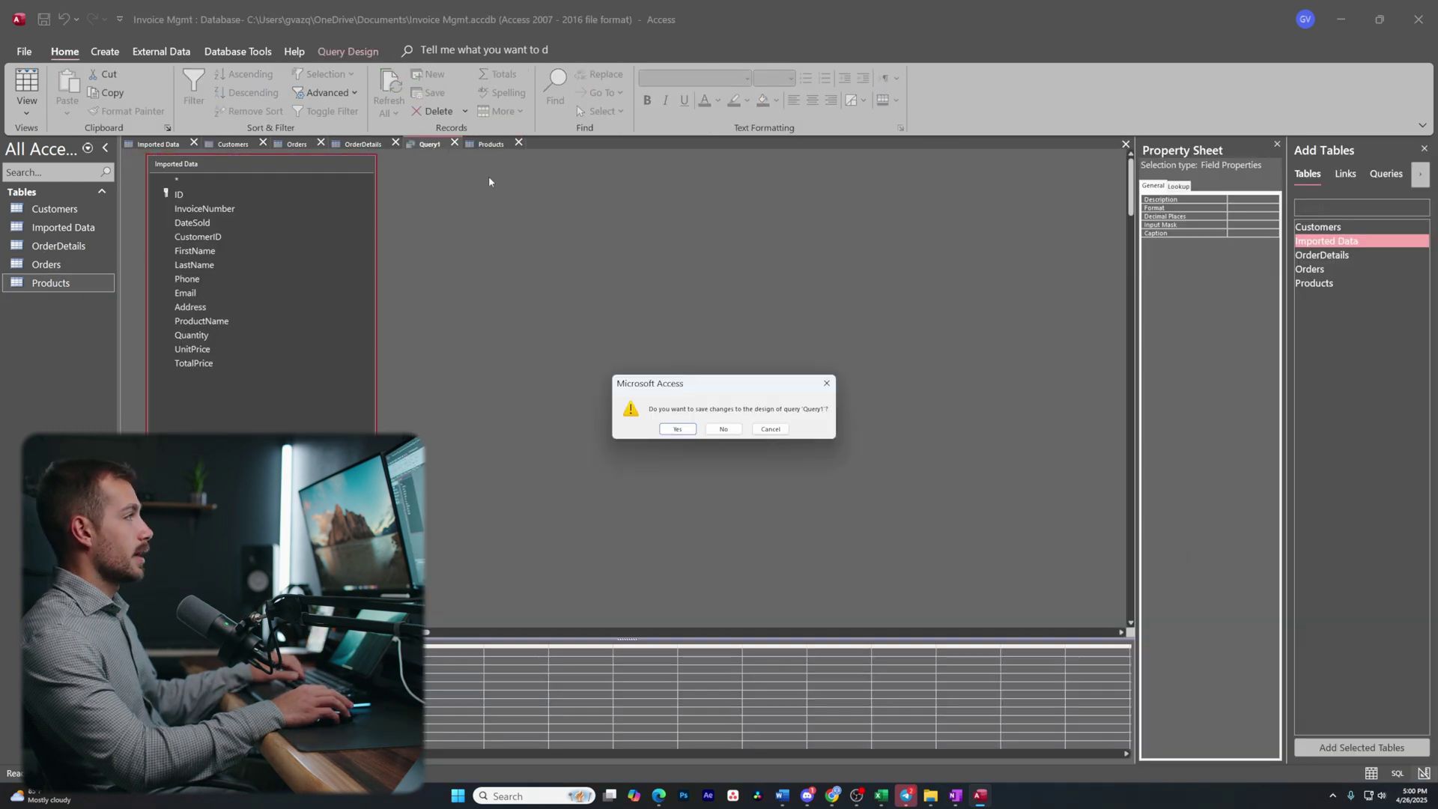
{"action": "left_click", "coordinate": [678, 429]}
{"action": "key", "text": "Return"}
Create a new query in Design View on the Imported Data table and make it an append query targeting OrderDetails.
{"action": "left_click", "coordinate": [105, 51]}
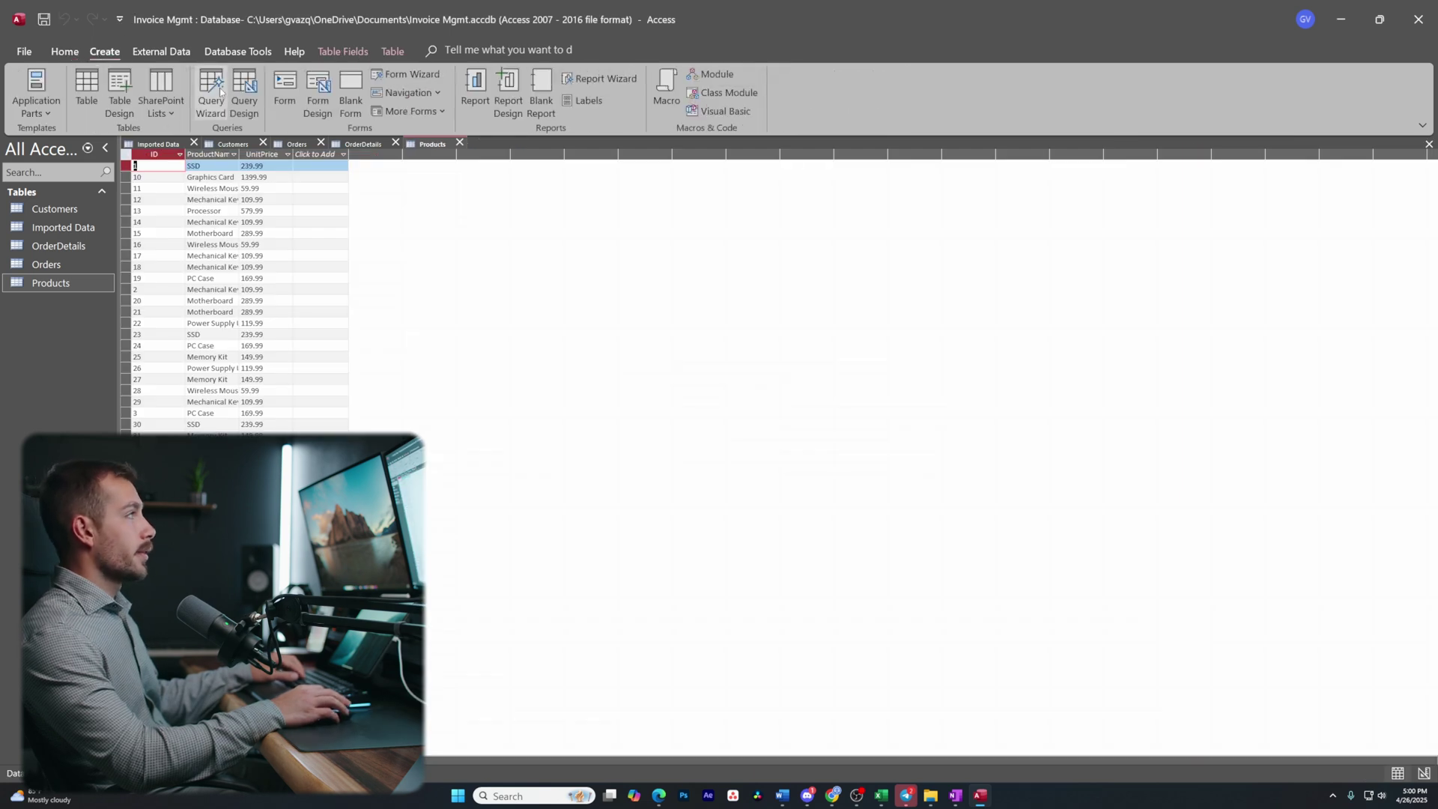
{"action": "left_click", "coordinate": [244, 93]}
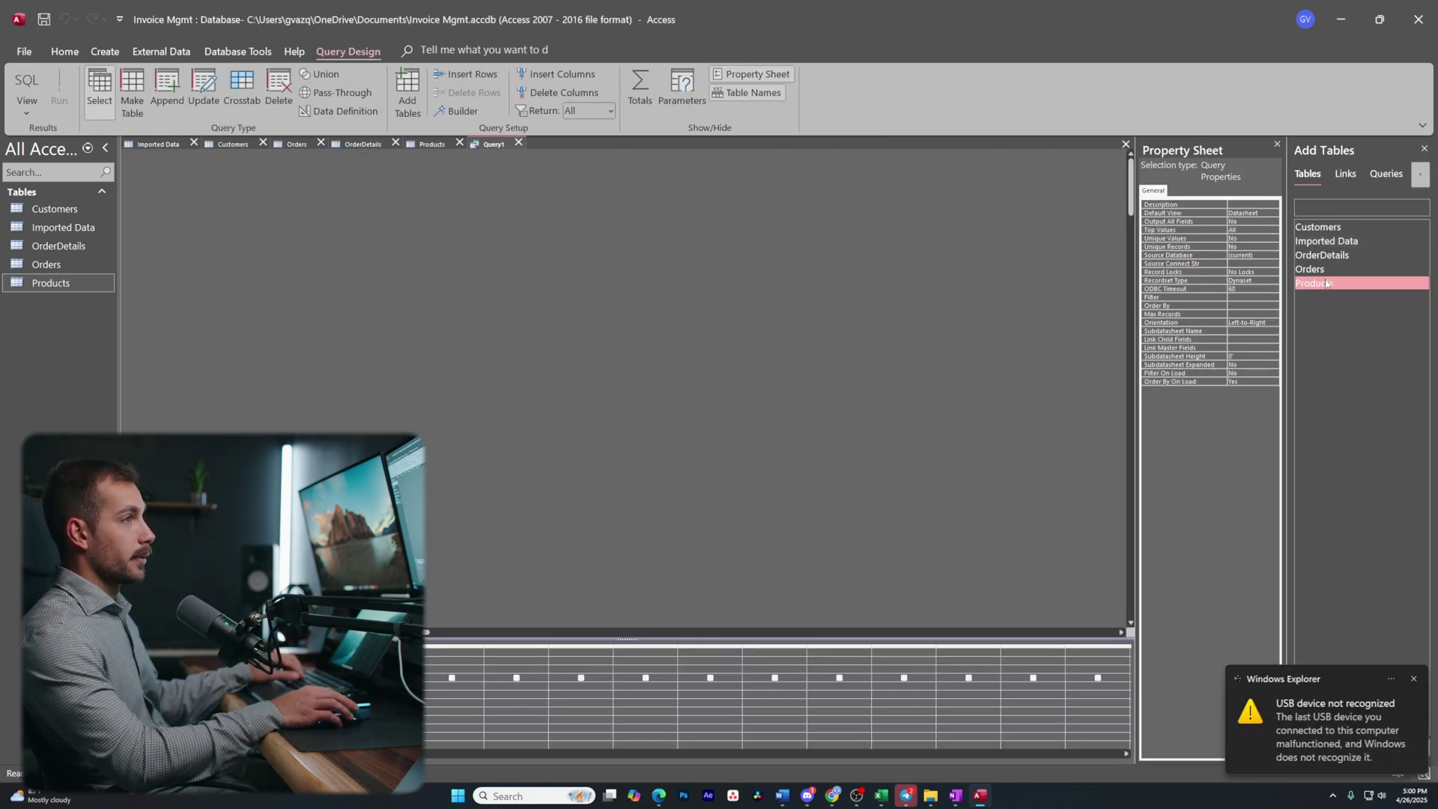
{"action": "double_click", "coordinate": [1322, 241]}
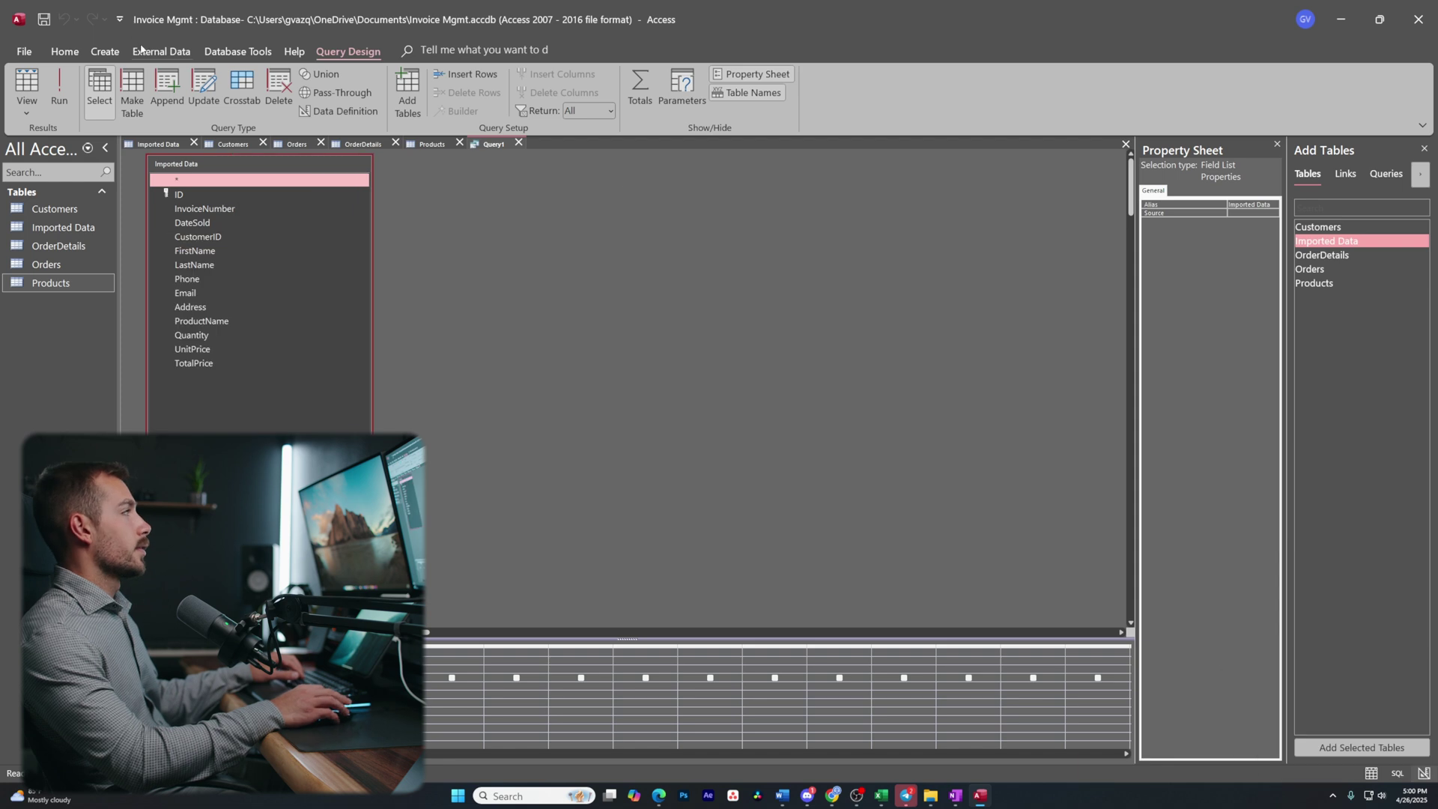
{"action": "left_click", "coordinate": [166, 90]}
{"action": "left_click", "coordinate": [811, 259]}
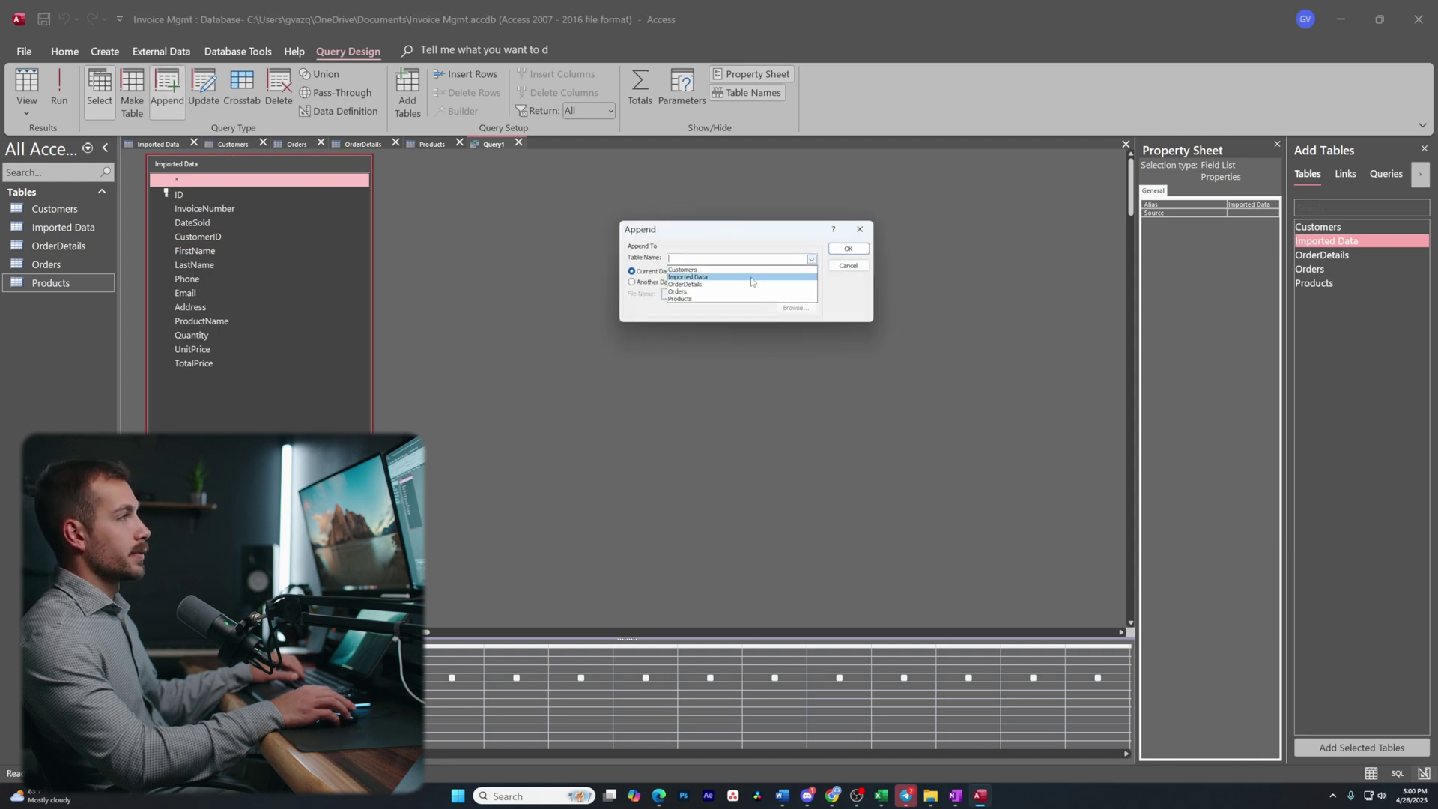
{"action": "left_click", "coordinate": [711, 285]}
{"action": "left_click", "coordinate": [849, 249]}
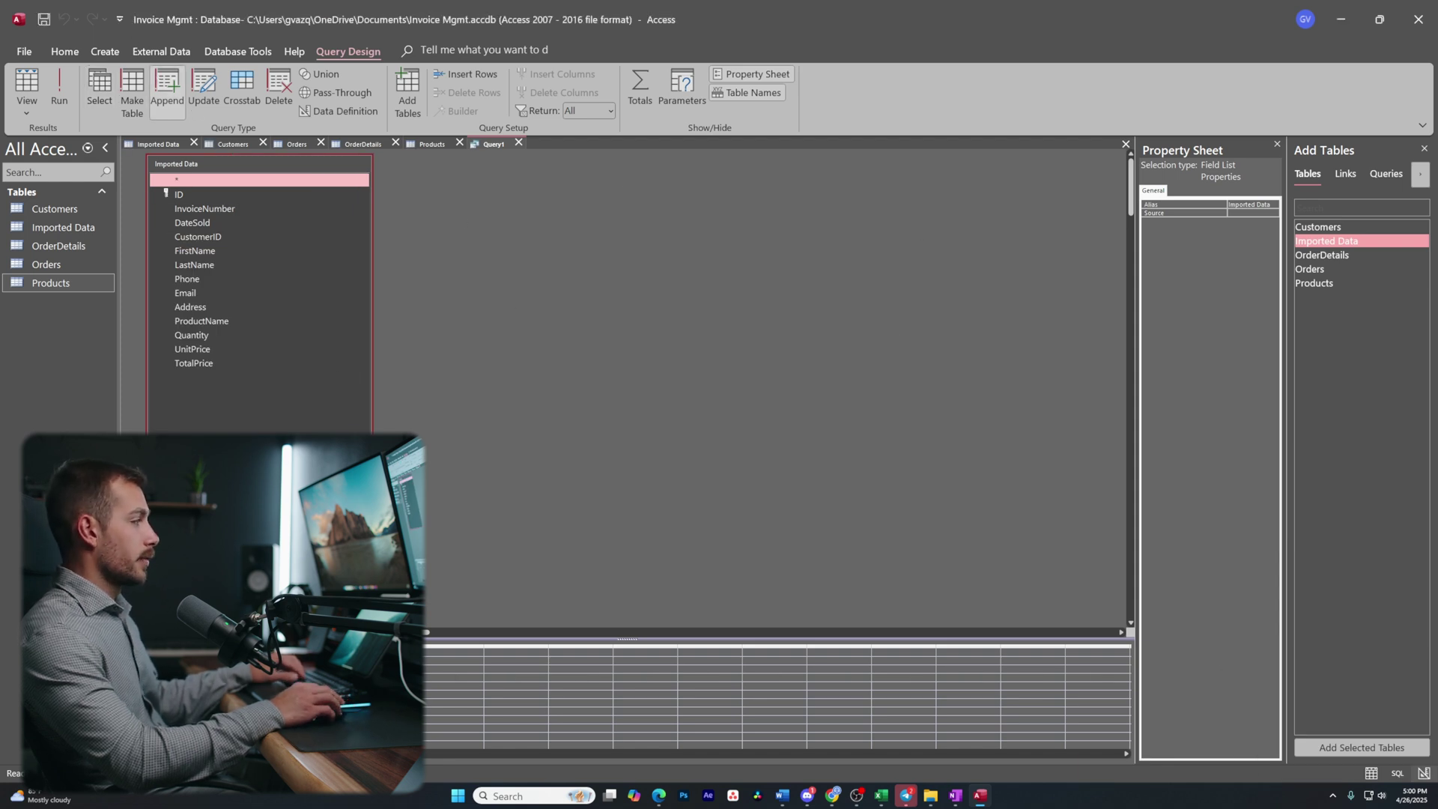
Check the OrderDetails table's fields and add the matching Imported Data fields ID, InvoiceNumber, ProductName, Quantity and TotalPrice to the append query.
{"action": "left_click", "coordinate": [363, 144]}
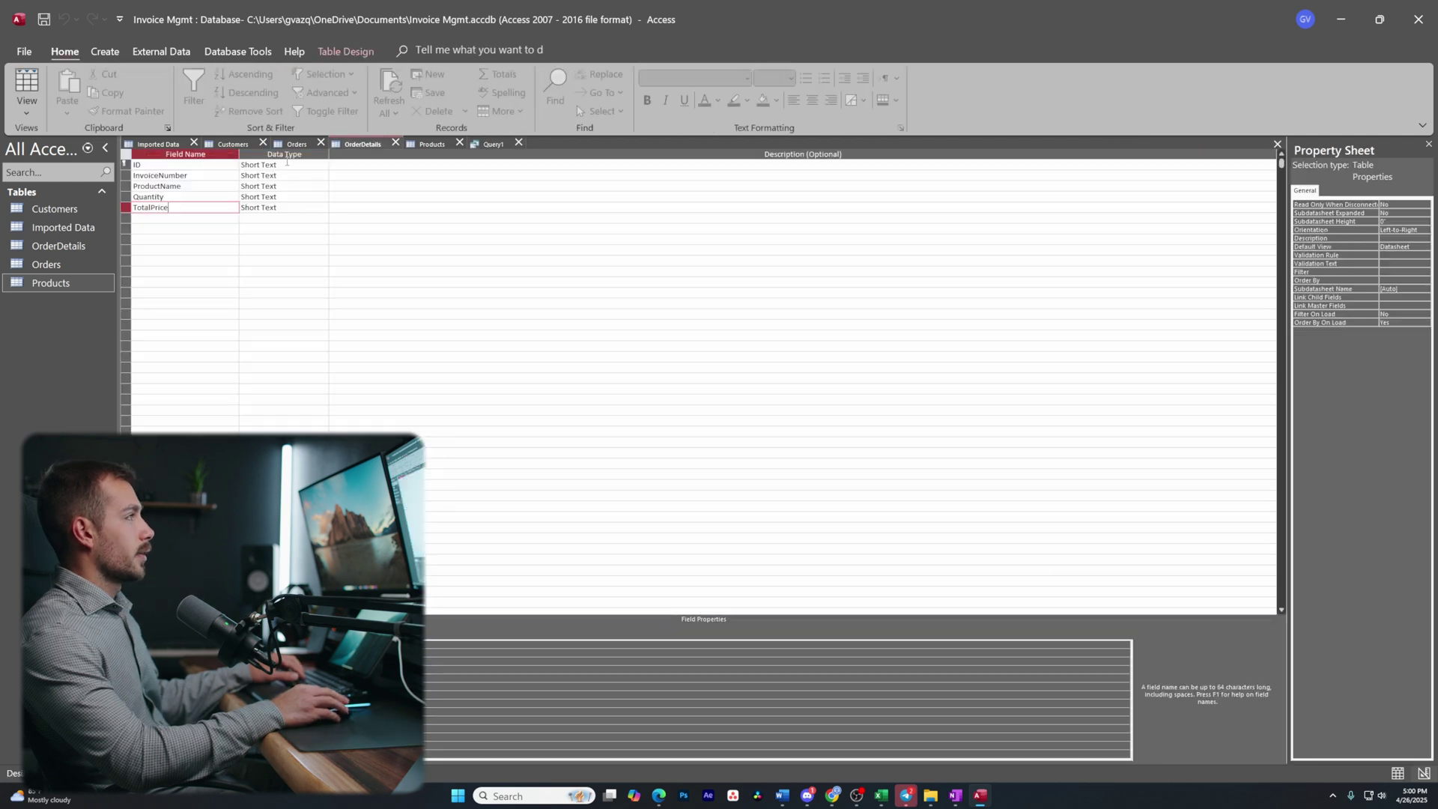
{"action": "left_click", "coordinate": [491, 144]}
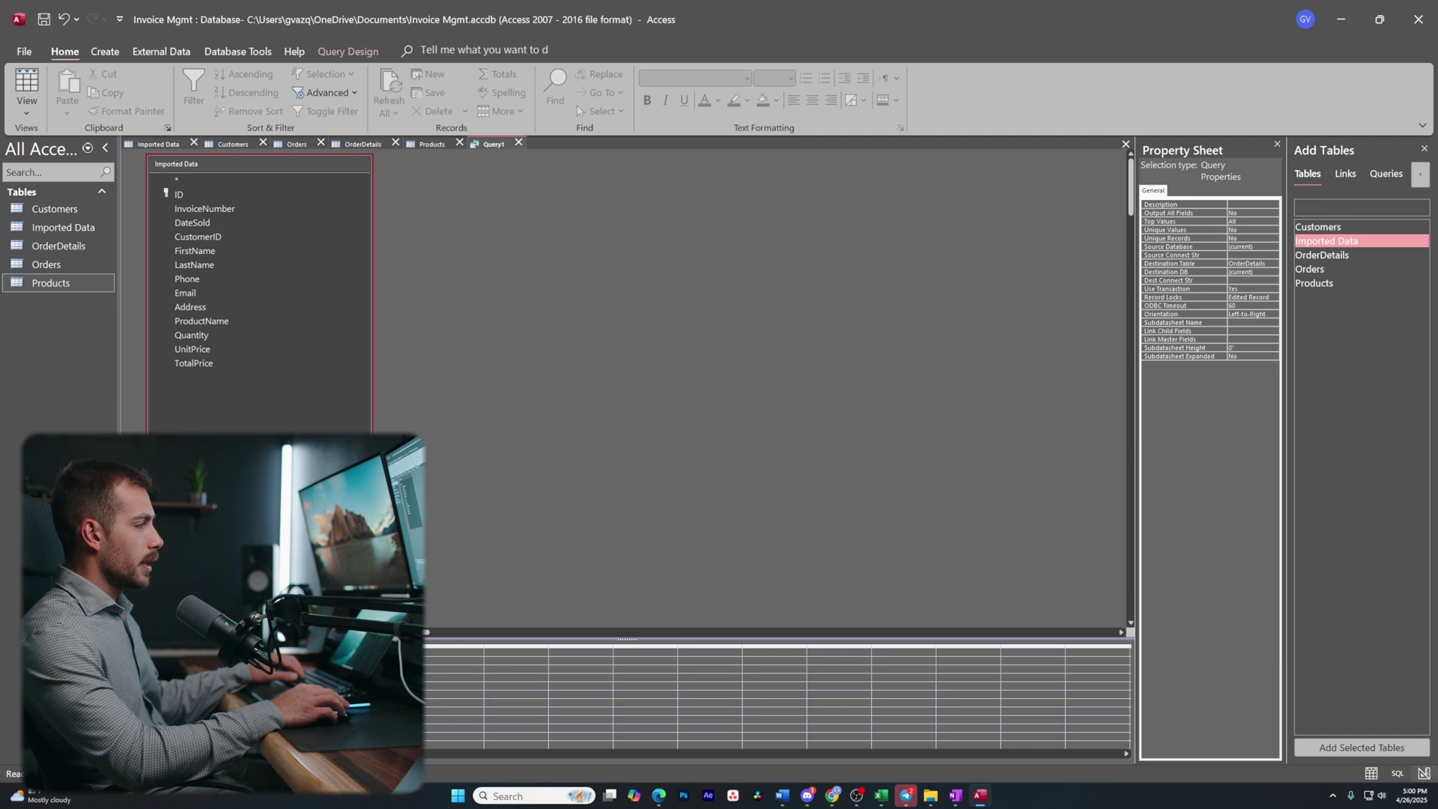
{"action": "double_click", "coordinate": [193, 363]}
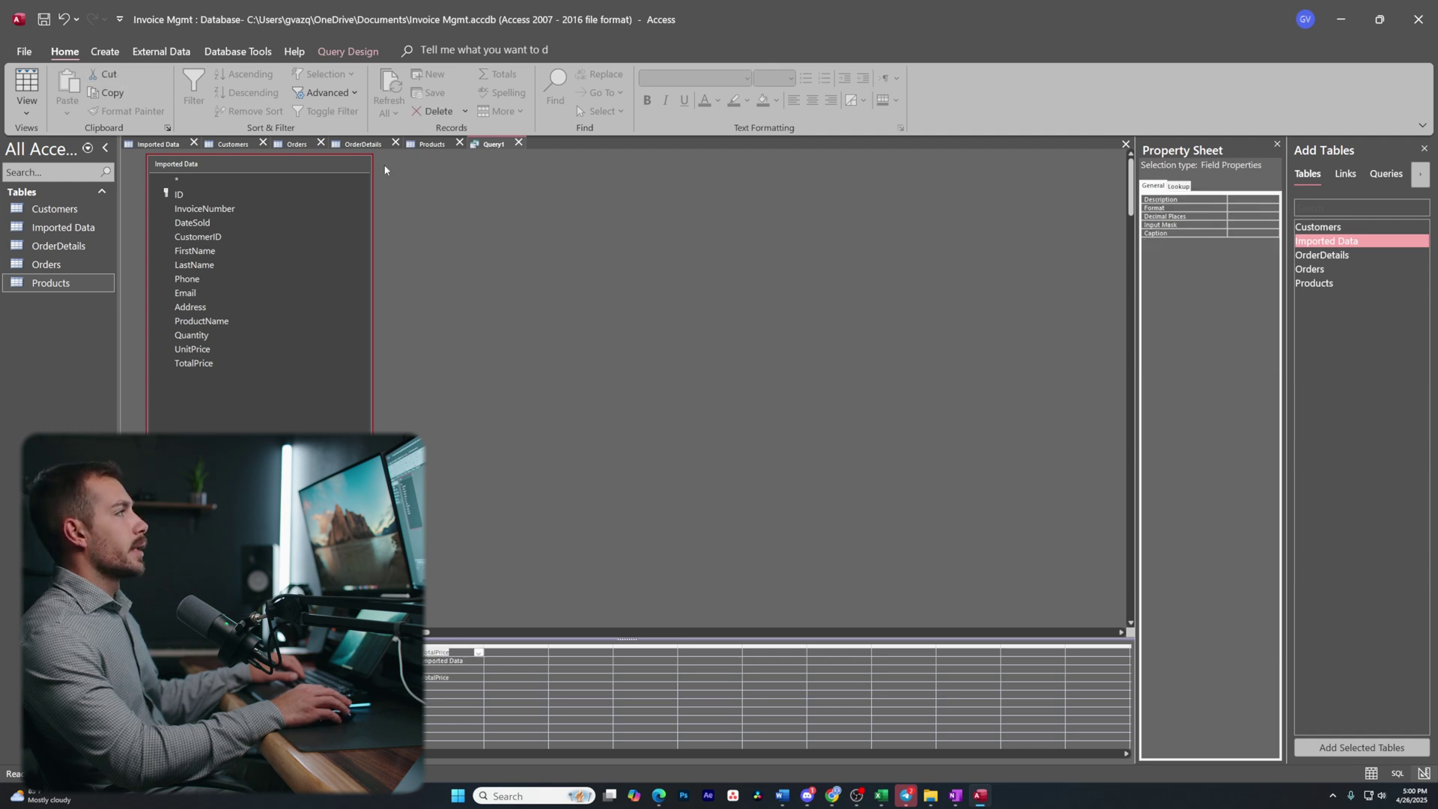
Close the OrderDetails design, run the append query, and open the OrderDetails table to check the appended records.
{"action": "left_click", "coordinate": [395, 143]}
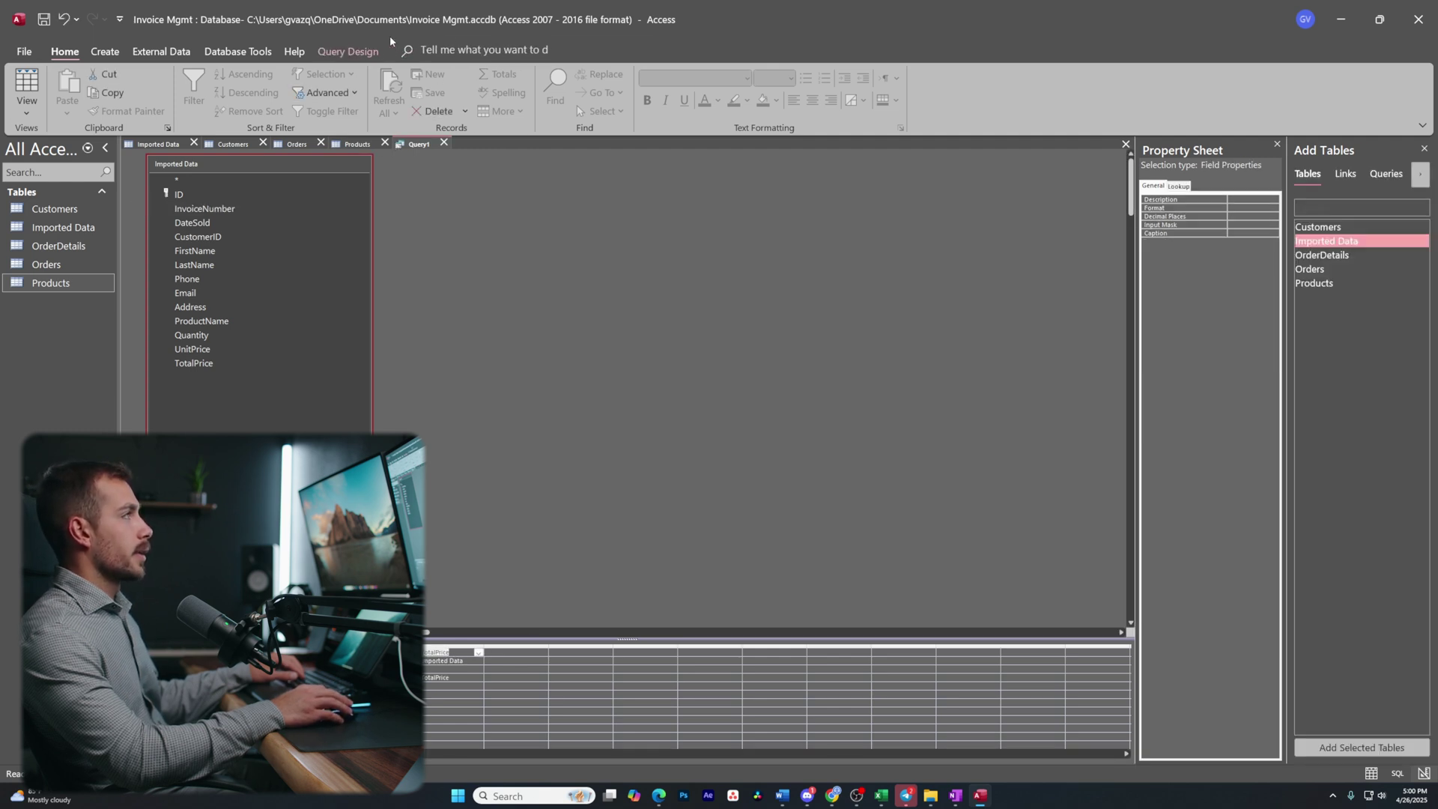
{"action": "left_click", "coordinate": [348, 51]}
{"action": "left_click", "coordinate": [60, 89]}
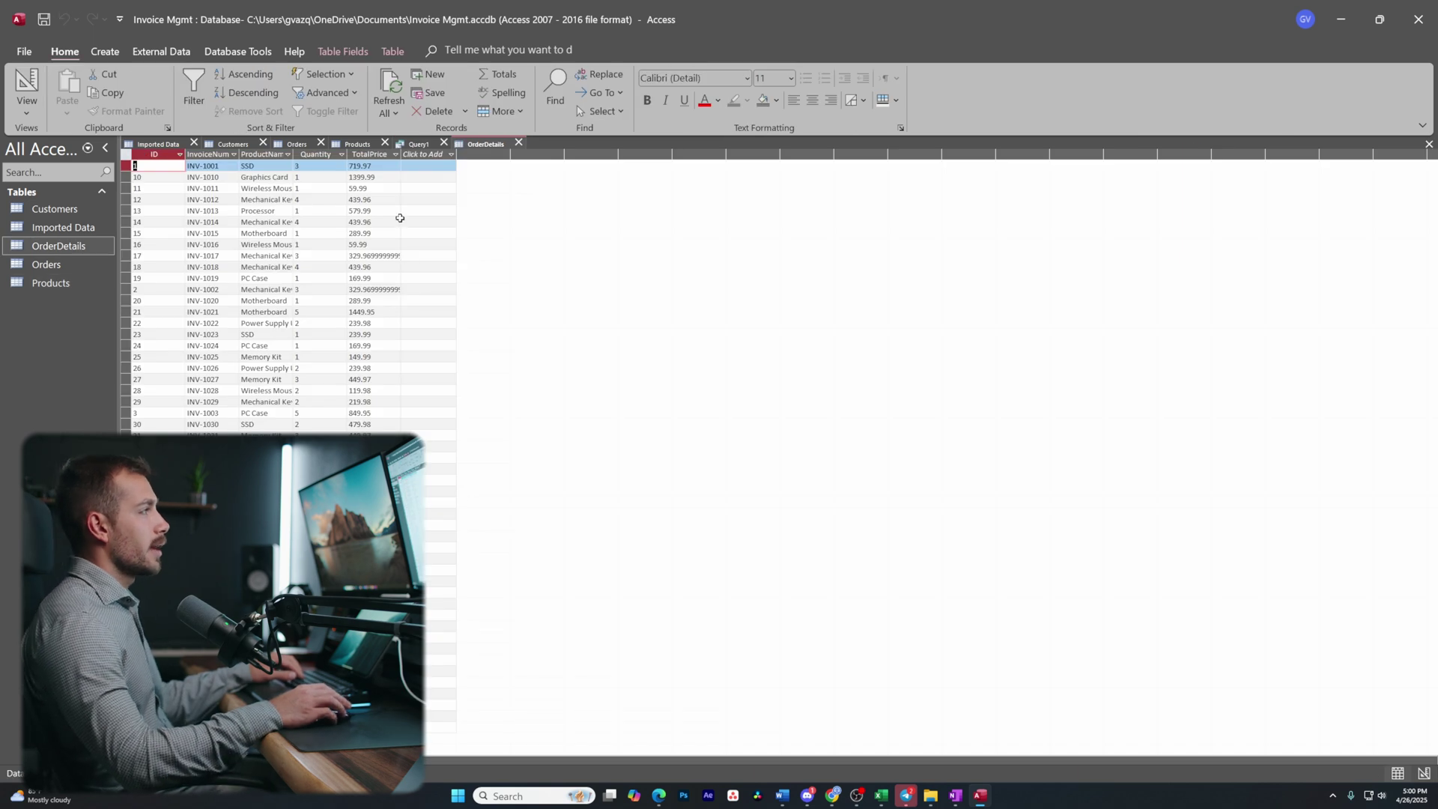
Close the OrderDetails append query, cancelling the name request and discarding the design.
{"action": "left_click", "coordinate": [443, 143]}
{"action": "key", "text": "Return"}
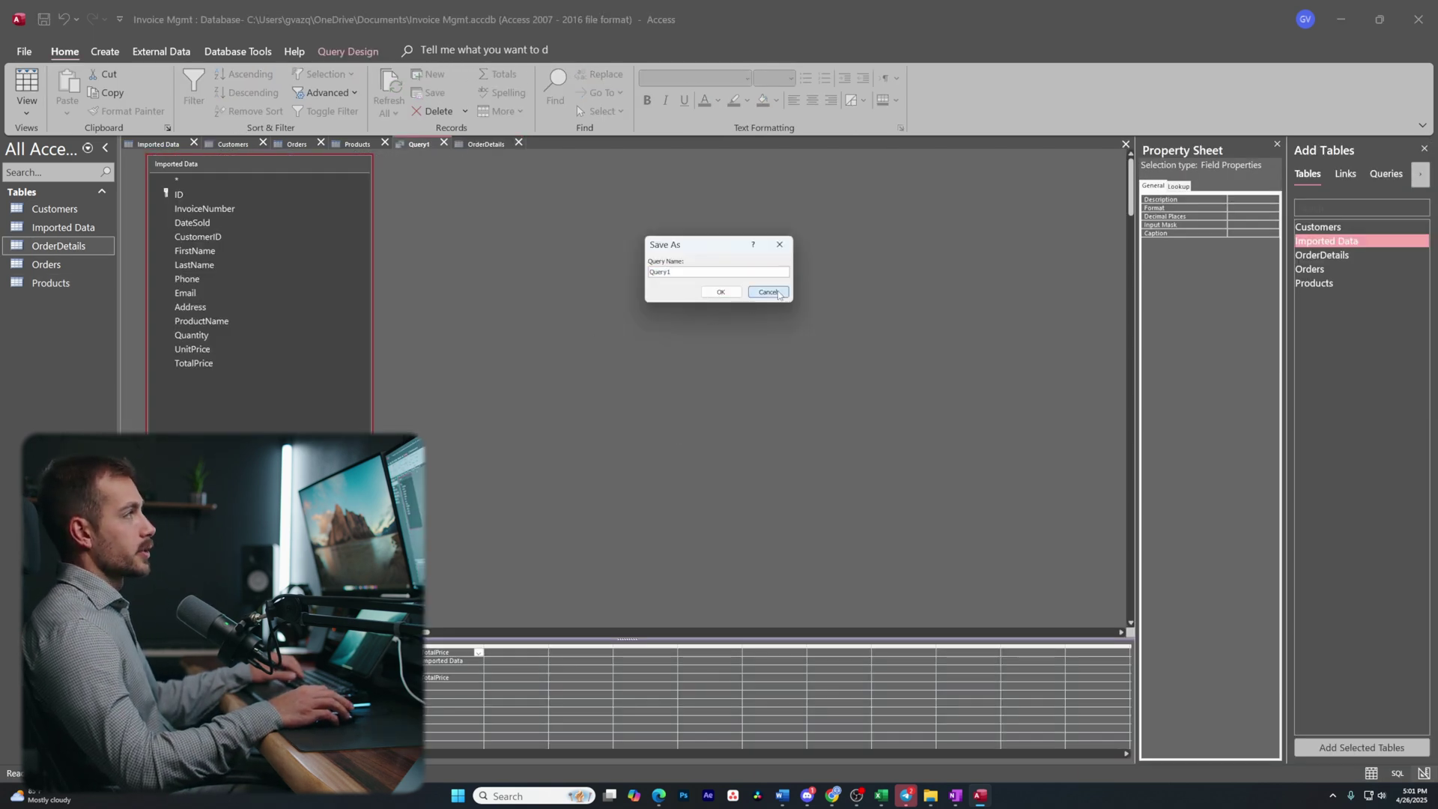
{"action": "left_click", "coordinate": [766, 293]}
{"action": "left_click", "coordinate": [724, 430]}
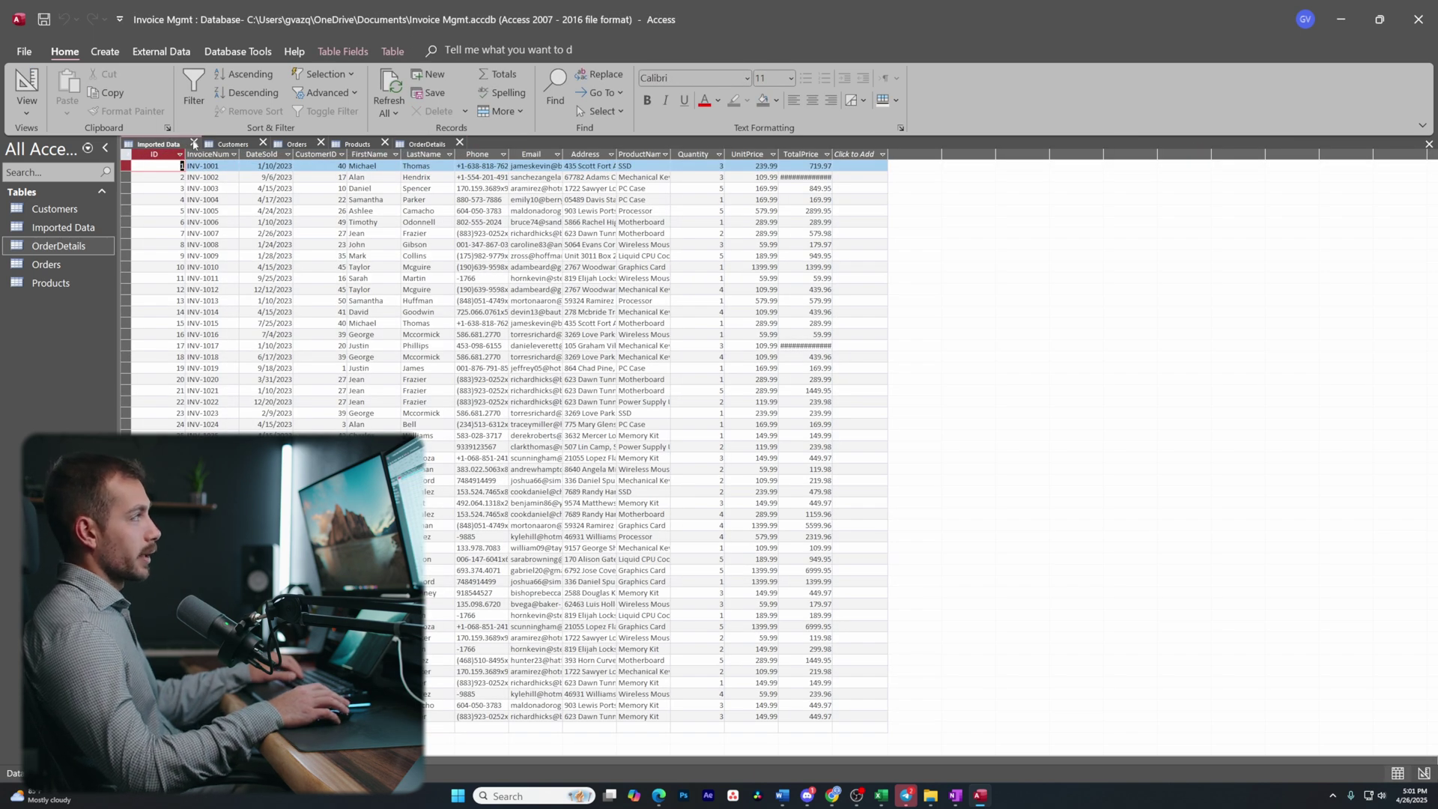
Close the Imported Data table and delete it from the database.
{"action": "left_click", "coordinate": [194, 144]}
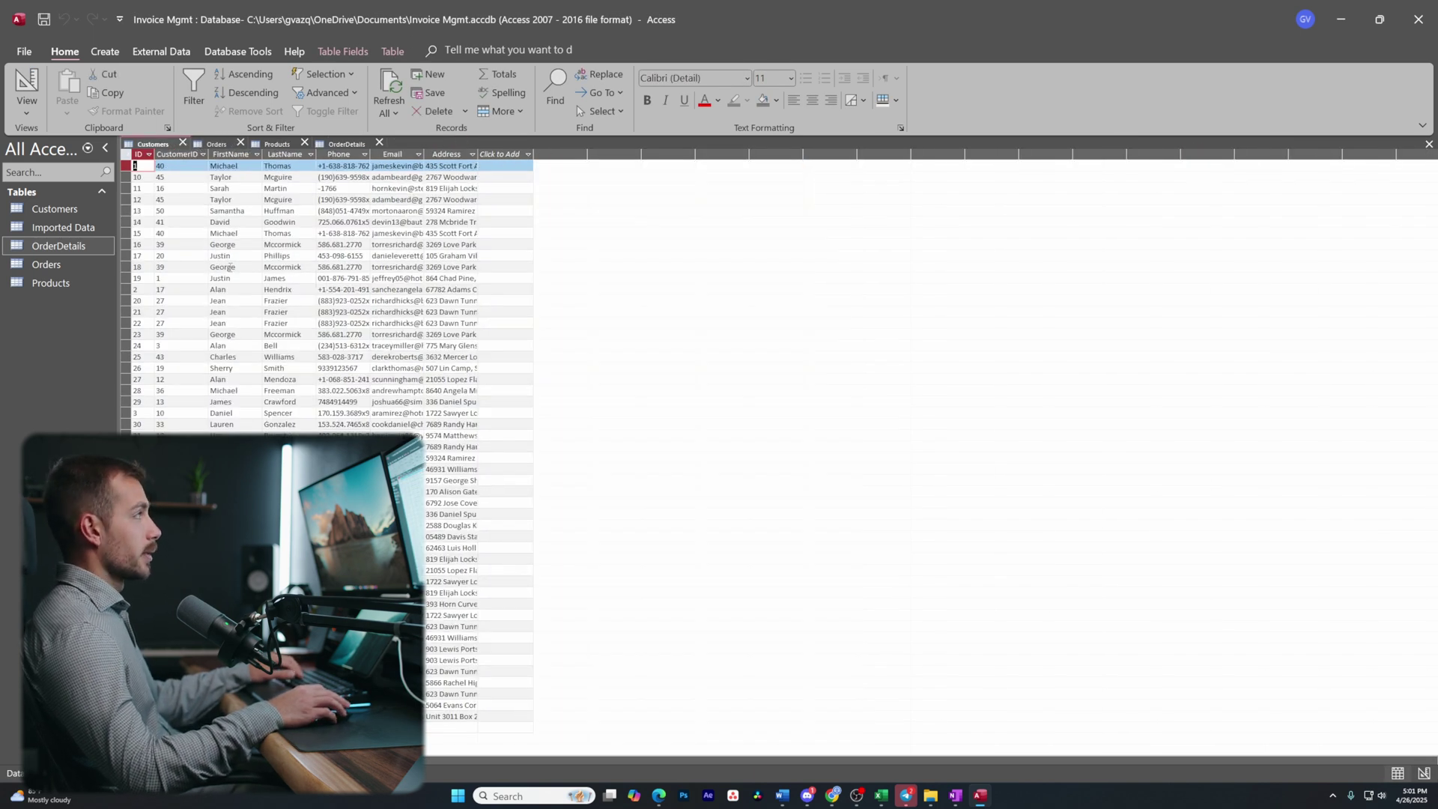
{"action": "key", "text": "Delete"}
{"action": "left_click", "coordinate": [666, 431]}
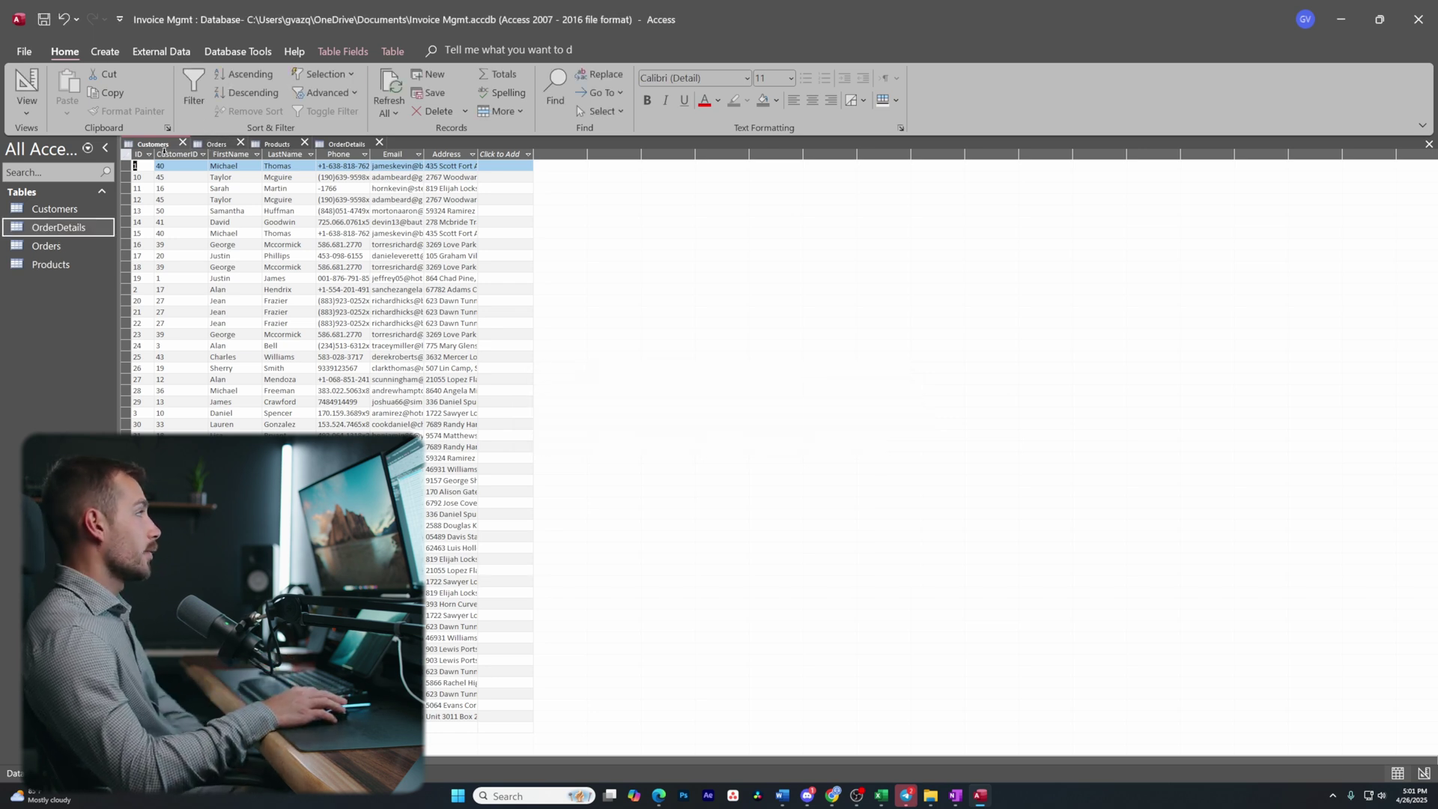
Review the records in the Orders, Products and OrderDetails tables, going through to the end of OrderDetails.
{"action": "left_click", "coordinate": [216, 144]}
{"action": "left_click", "coordinate": [275, 144]}
{"action": "left_click", "coordinate": [352, 144]}
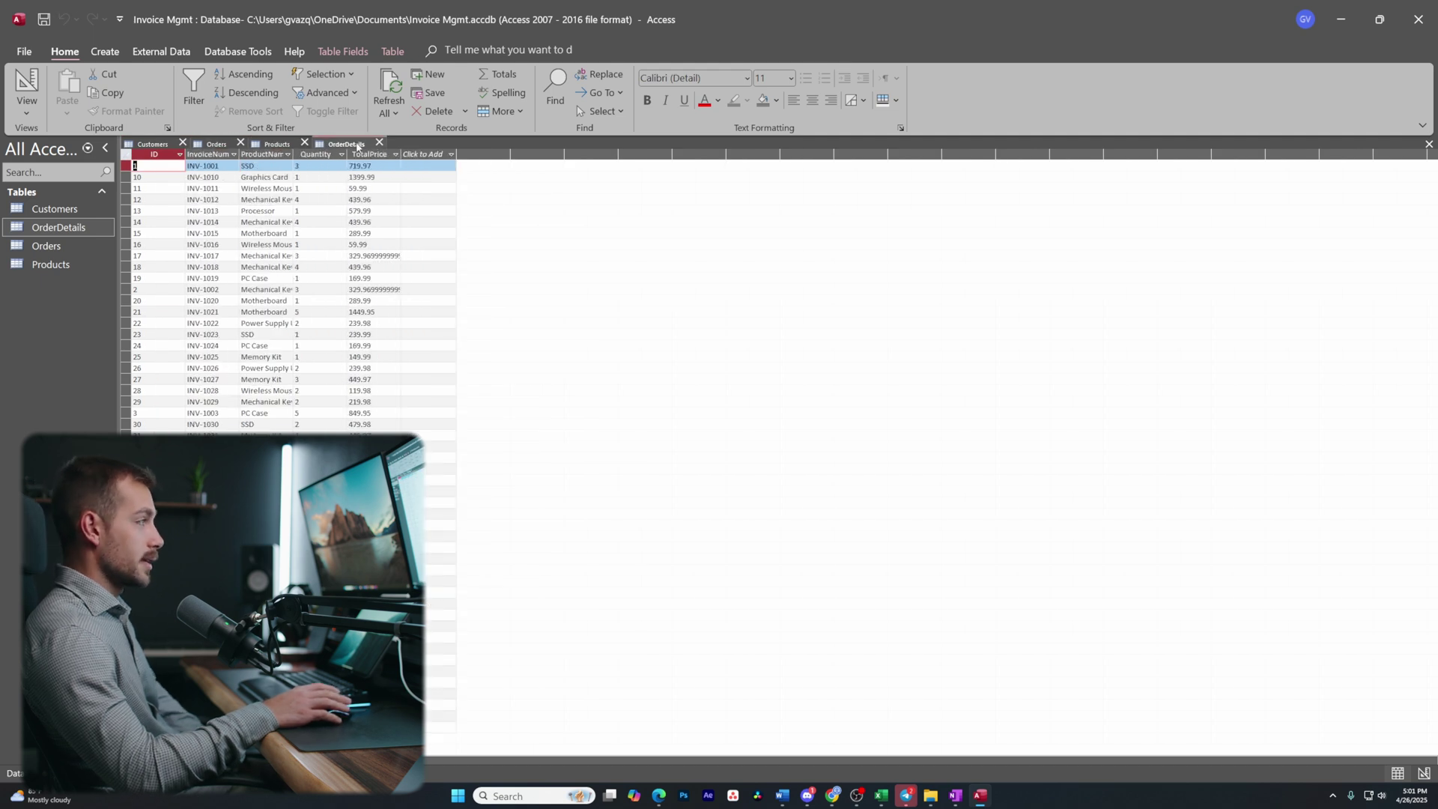
{"action": "left_click", "coordinate": [371, 716]}
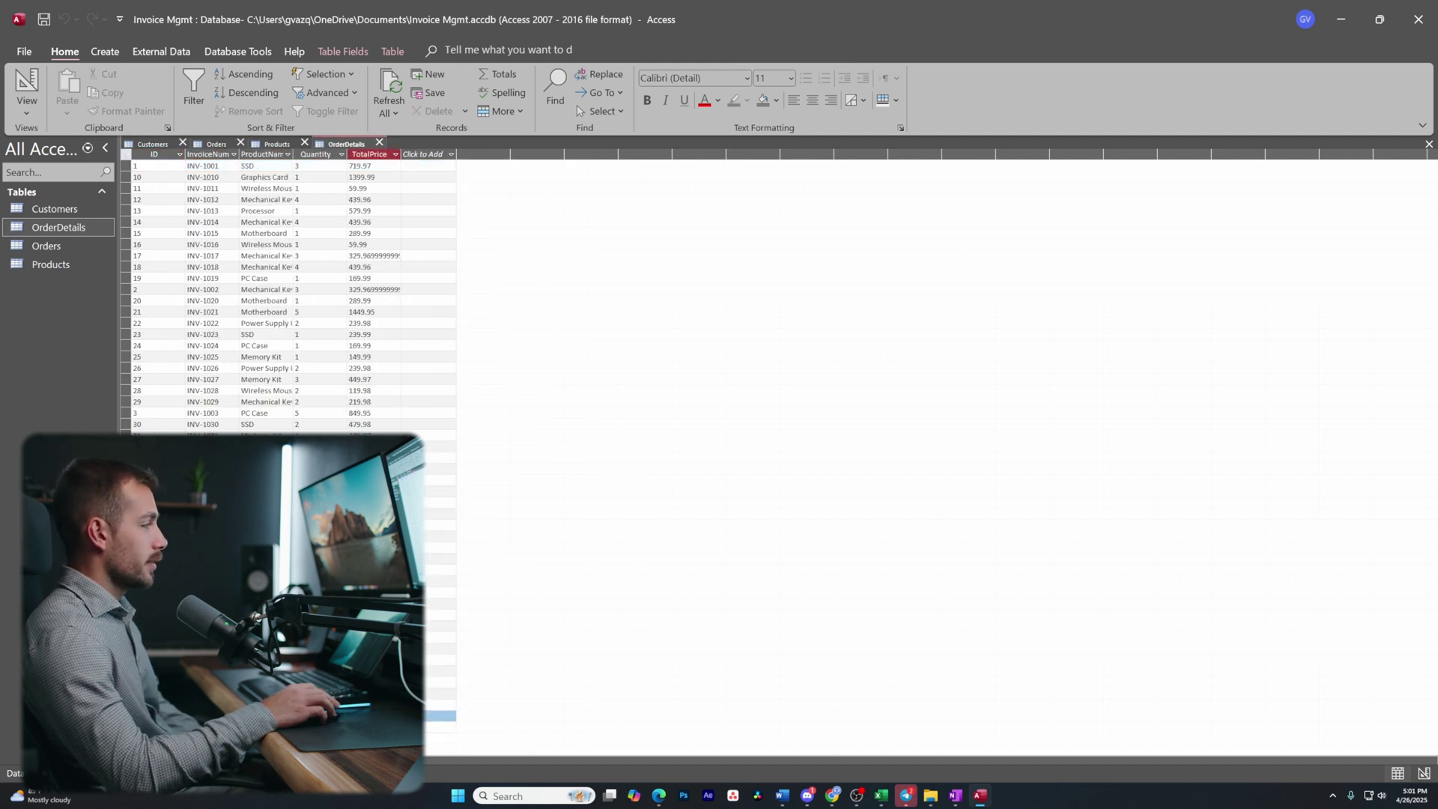
{"action": "key", "text": "Tab"}
{"action": "key", "text": "Tab"}
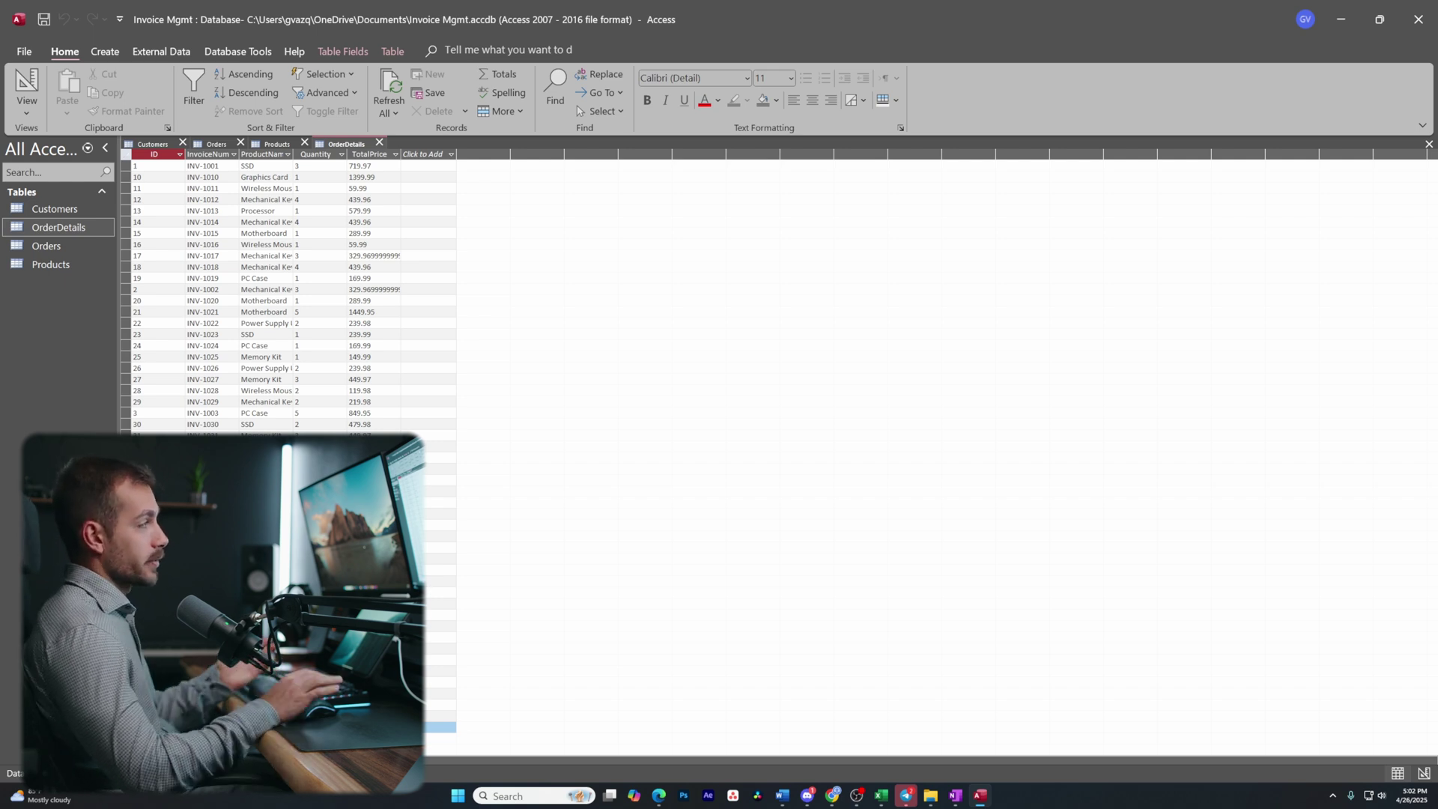
Open the Relationships window and add the OrderDetails, Orders, Products and Customers tables to the layout.
{"action": "left_click", "coordinate": [253, 51]}
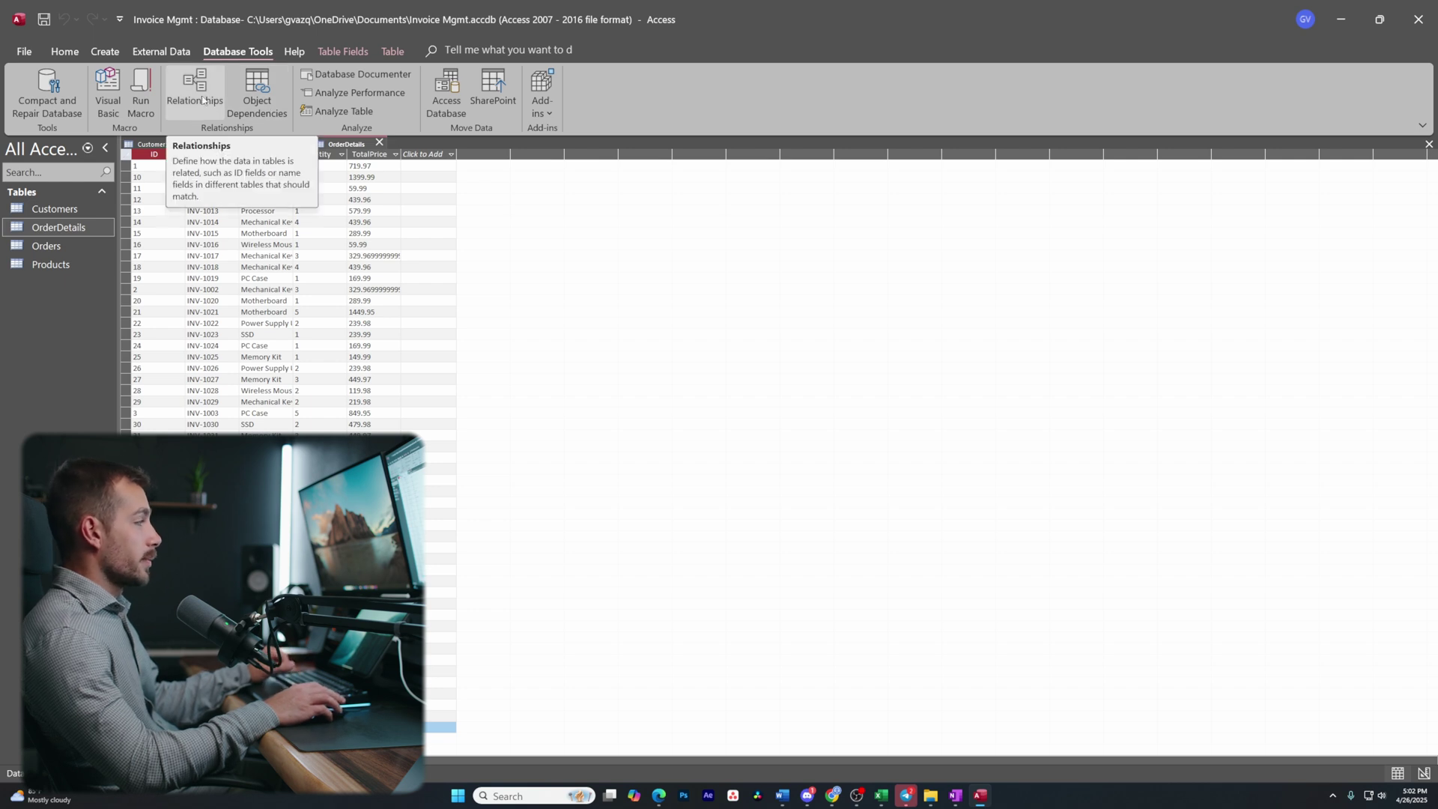
{"action": "left_click", "coordinate": [202, 99]}
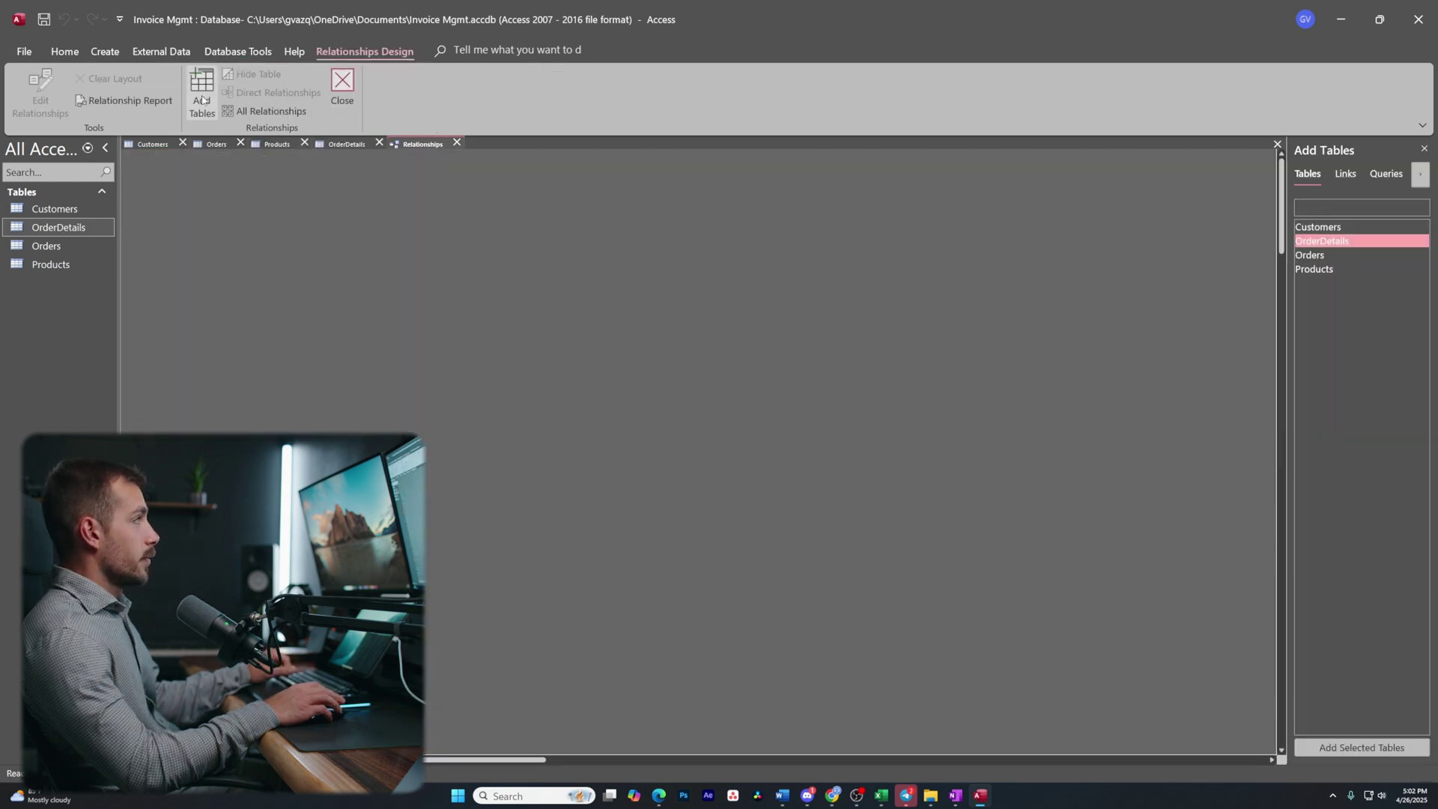
{"action": "double_click", "coordinate": [1320, 244]}
{"action": "double_click", "coordinate": [1310, 254]}
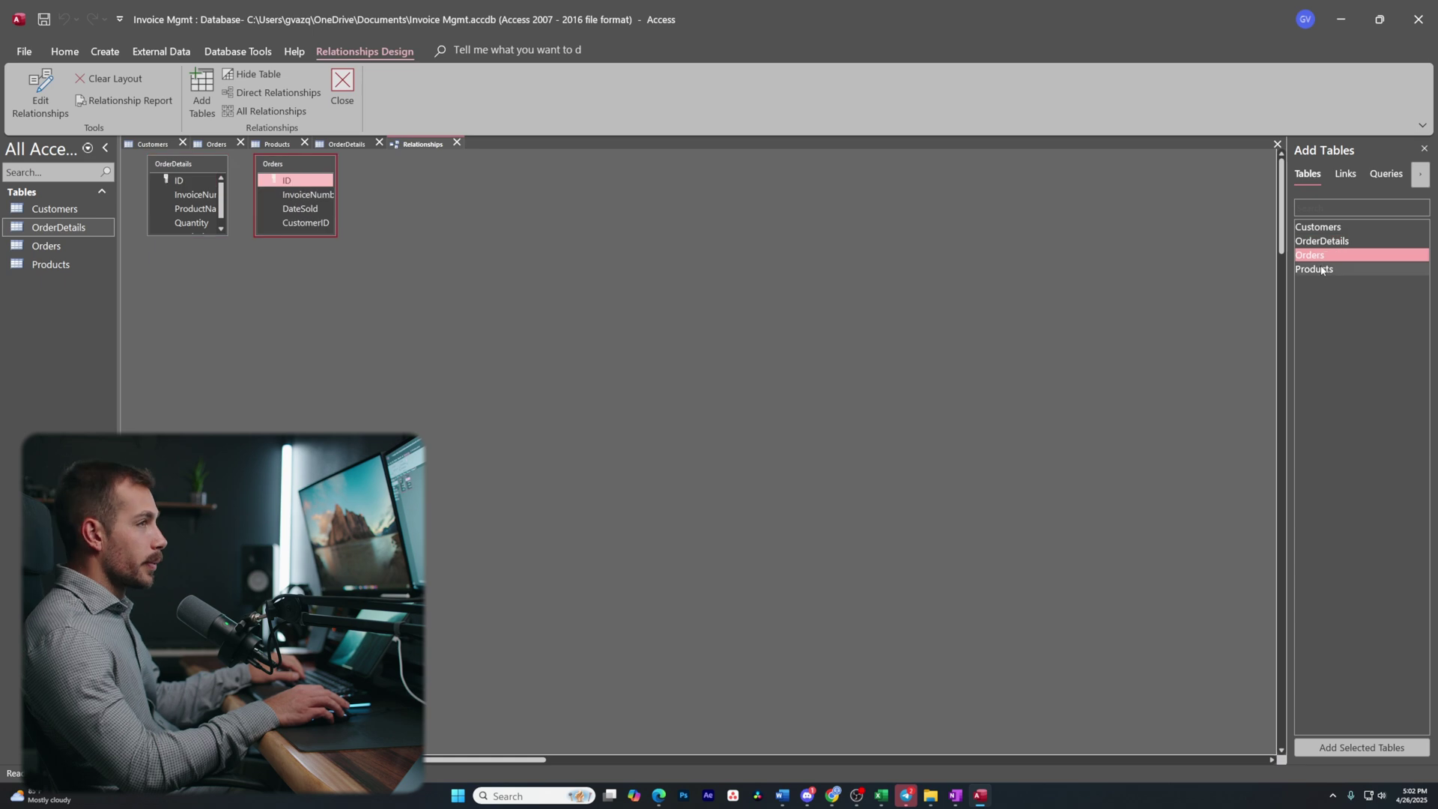
{"action": "double_click", "coordinate": [1315, 269]}
{"action": "double_click", "coordinate": [1319, 227]}
Spread the Customers, Products, Orders and OrderDetails tables apart in the relationships layout.
{"action": "double_click", "coordinate": [507, 164]}
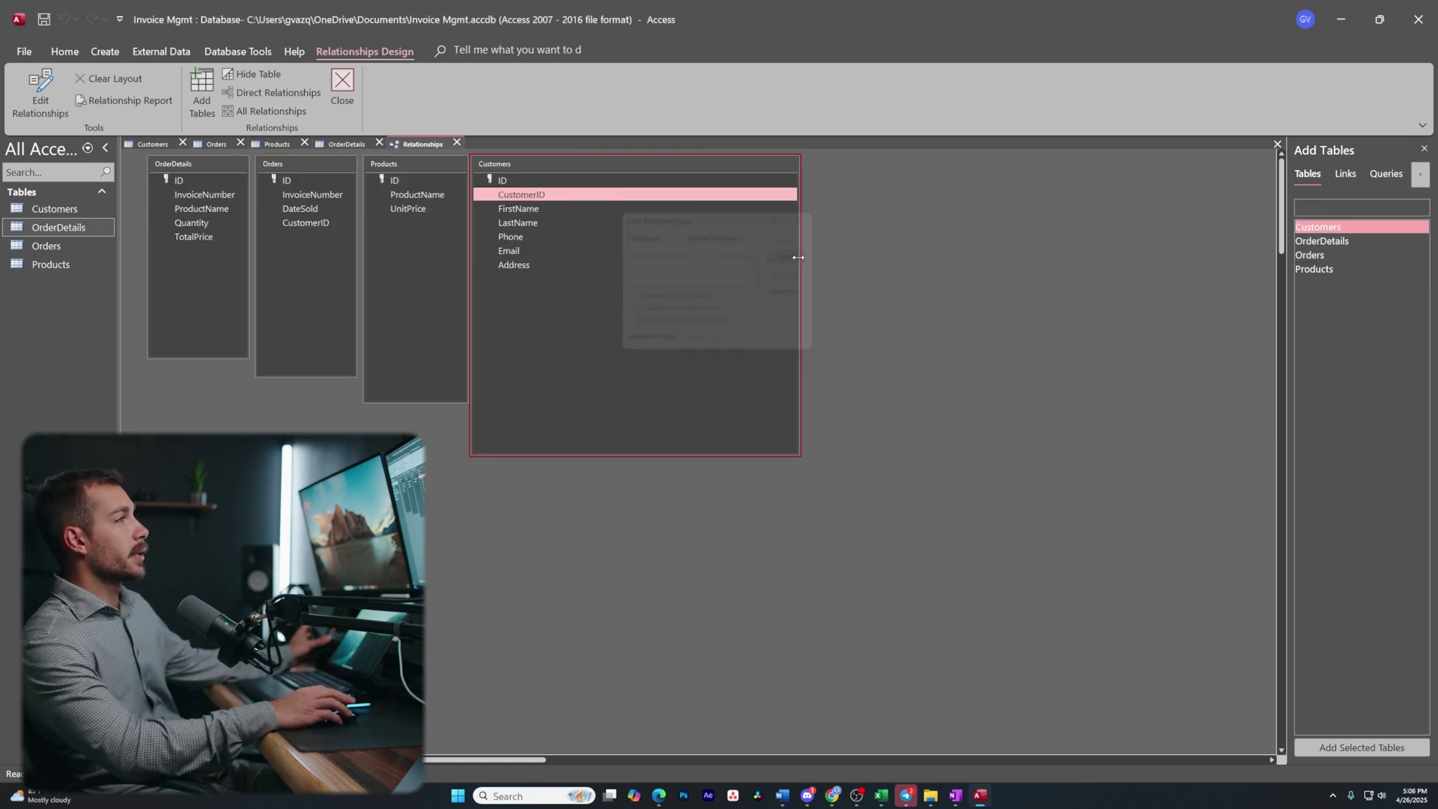
{"action": "left_click_drag", "start_coordinate": [552, 166], "coordinate": [737, 196]}
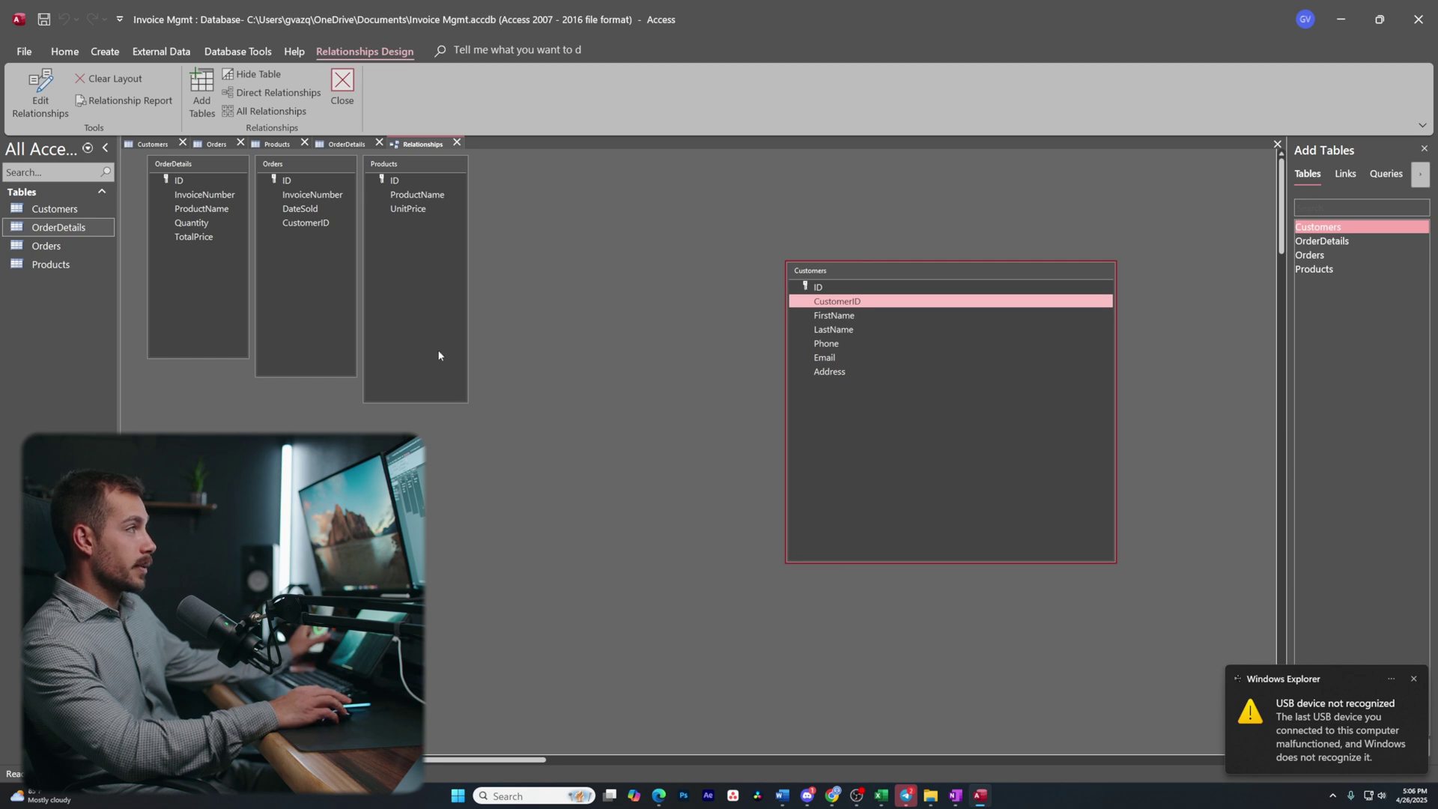
{"action": "left_click_drag", "start_coordinate": [413, 167], "coordinate": [635, 293]}
{"action": "left_click_drag", "start_coordinate": [295, 163], "coordinate": [484, 281]}
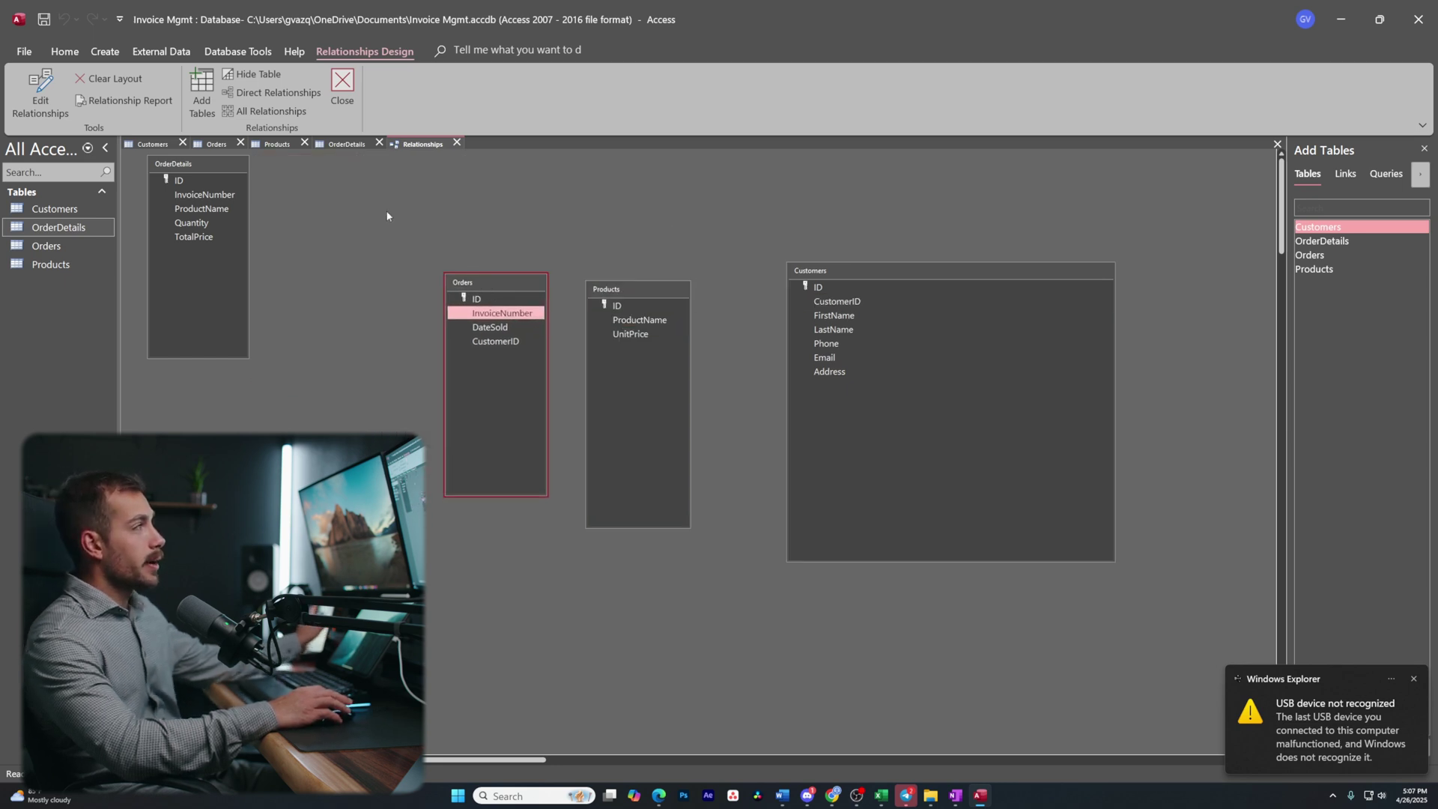
{"action": "left_click_drag", "start_coordinate": [216, 163], "coordinate": [358, 291]}
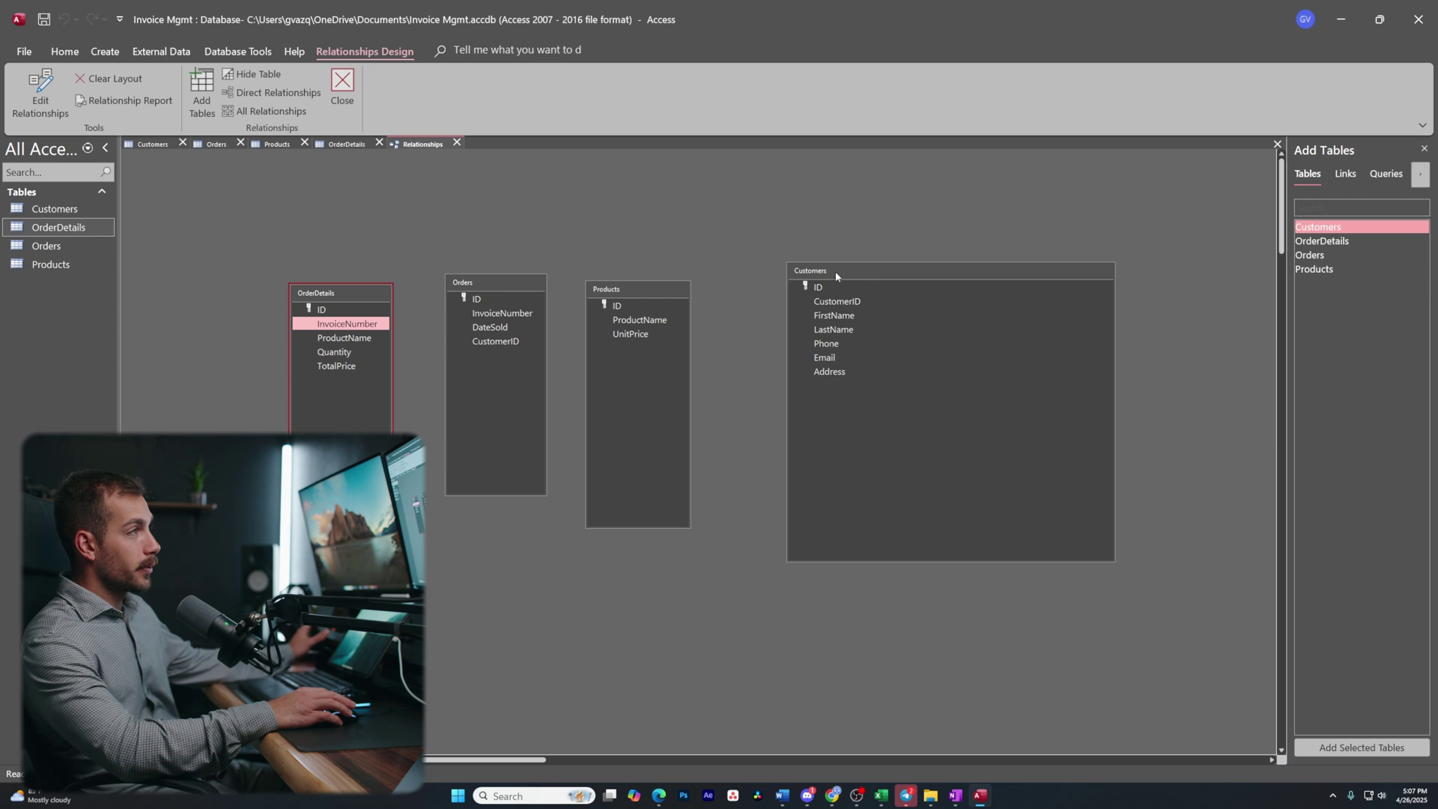
{"action": "left_click", "coordinate": [492, 285]}
{"action": "left_click_drag", "start_coordinate": [504, 342], "coordinate": [652, 333]}
{"action": "left_click_drag", "start_coordinate": [838, 301], "coordinate": [487, 346]}
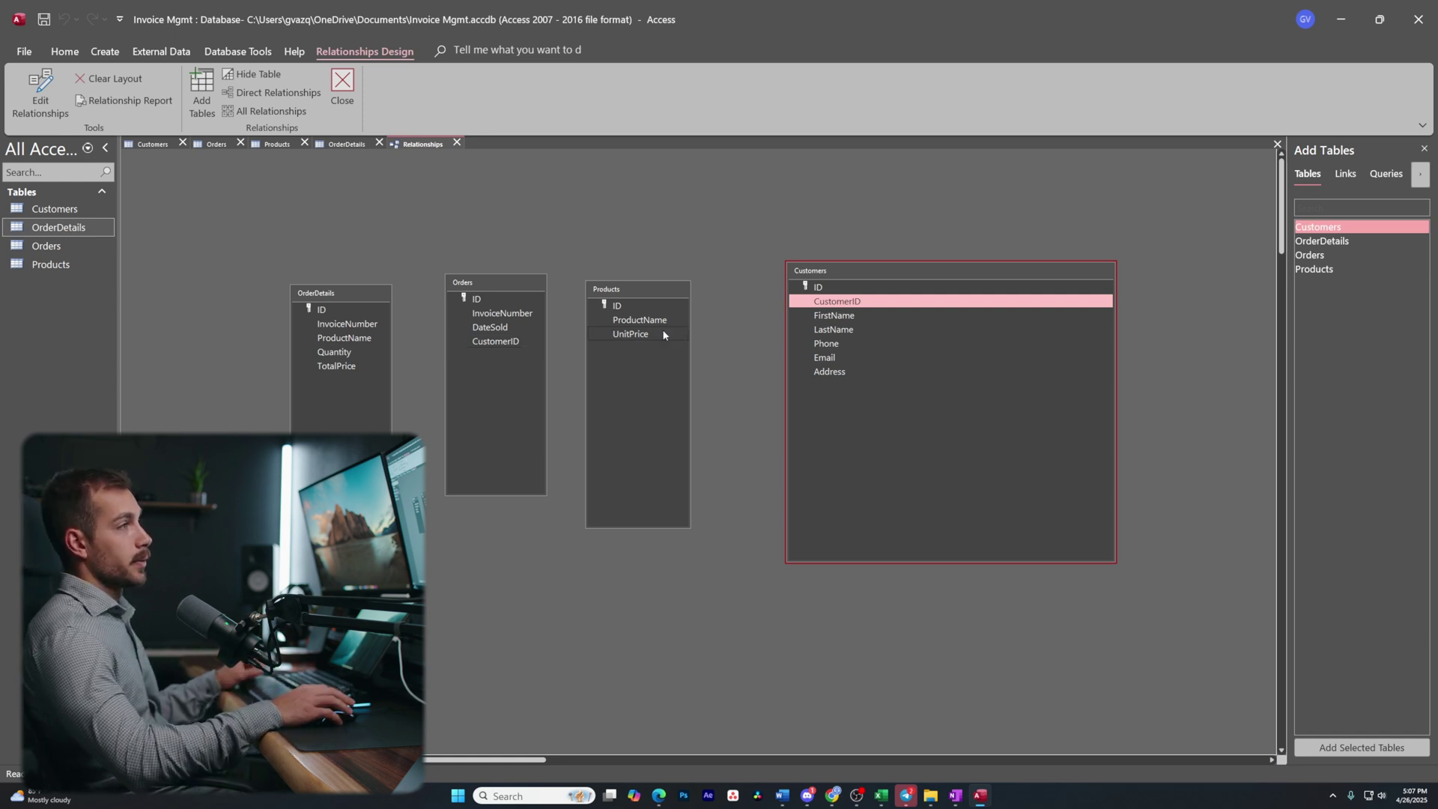
Swap the positions of Orders and Products in the layout so Orders sits next to Customers.
{"action": "left_click_drag", "start_coordinate": [487, 277], "coordinate": [761, 284]}
{"action": "left_click_drag", "start_coordinate": [667, 290], "coordinate": [554, 274]}
{"action": "left_click_drag", "start_coordinate": [756, 284], "coordinate": [678, 280]}
Create a relationship from CustomerID in Orders to CustomerID in Customers, trying to enforce referential integrity.
{"action": "left_click_drag", "start_coordinate": [678, 343], "coordinate": [840, 302]}
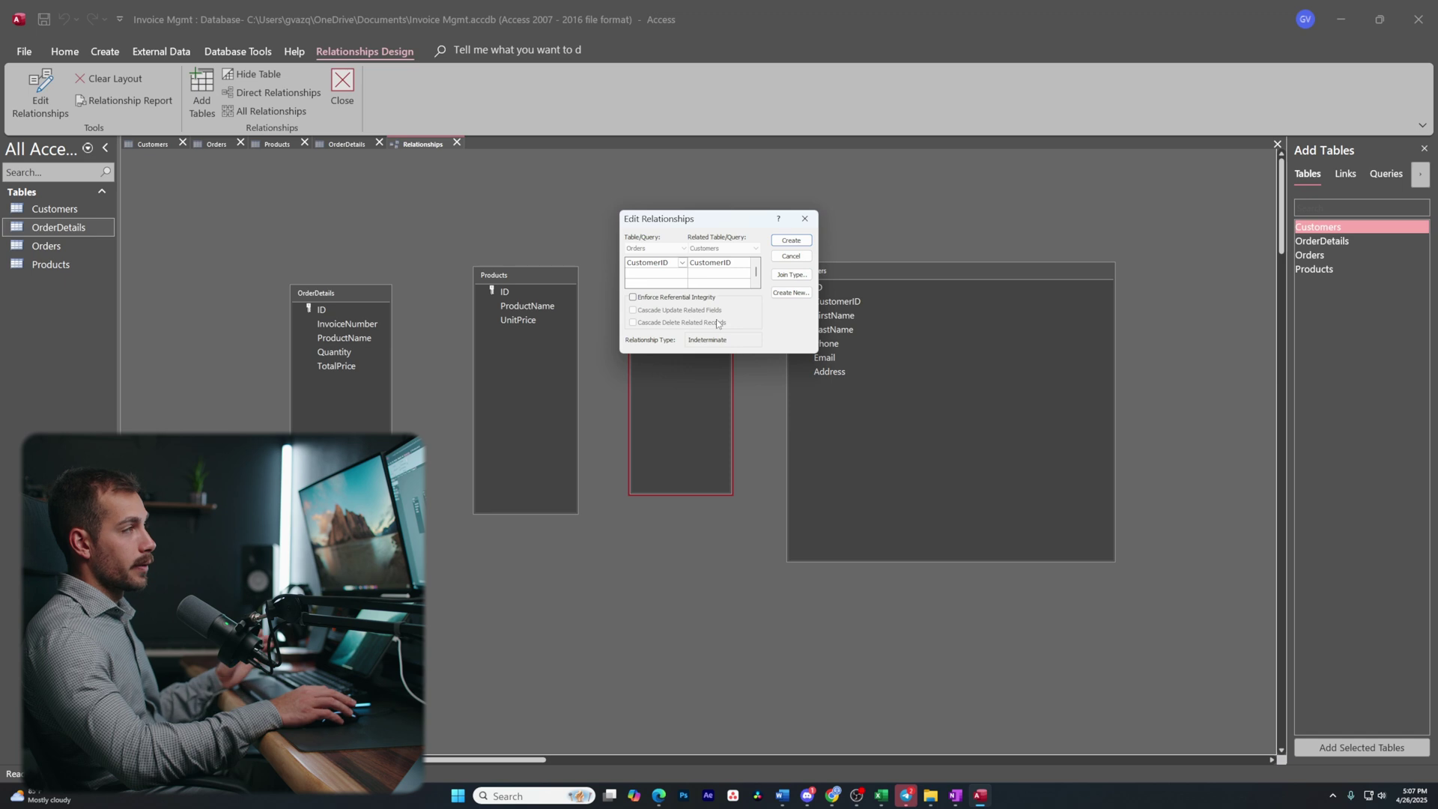
{"action": "left_click", "coordinate": [669, 299]}
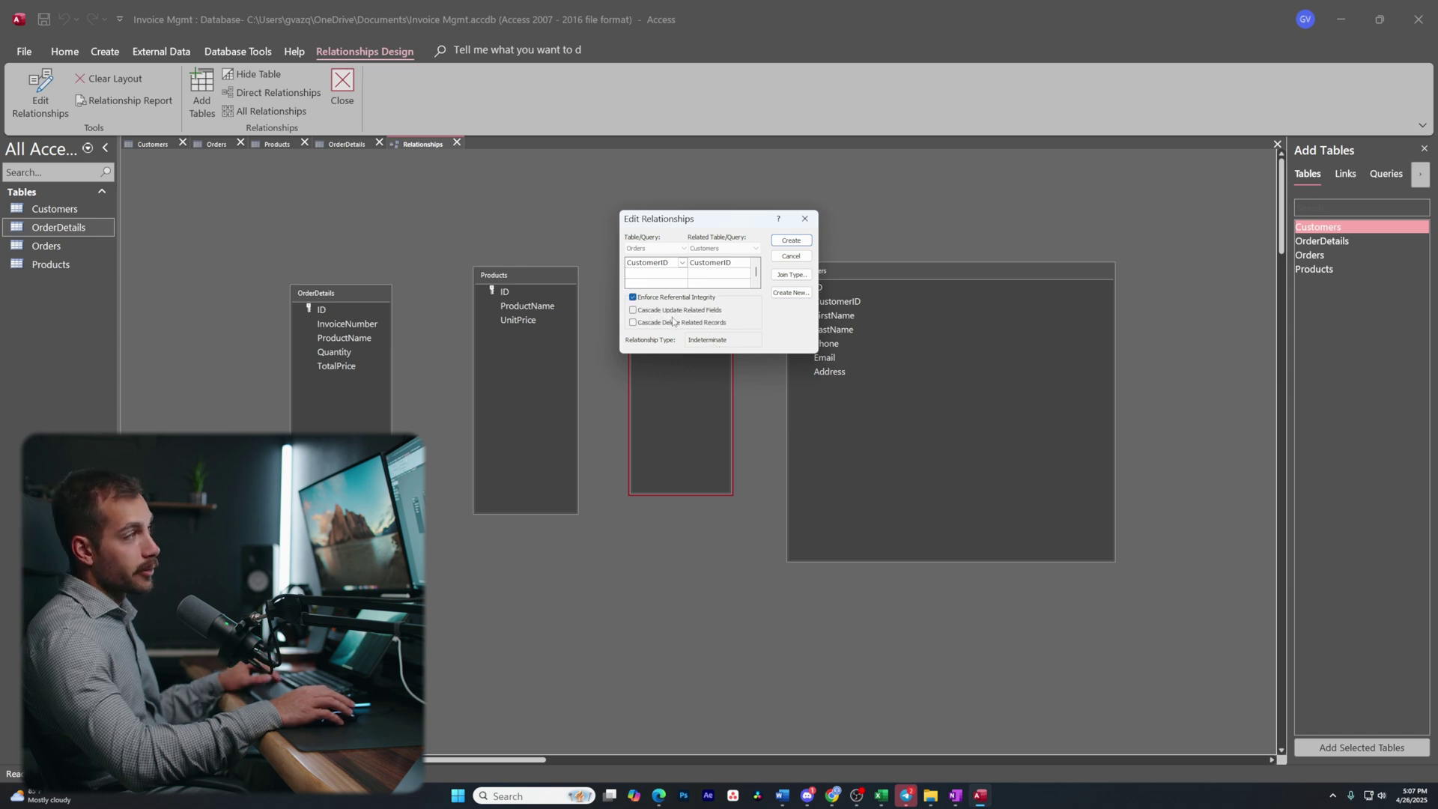
{"action": "left_click", "coordinate": [785, 244]}
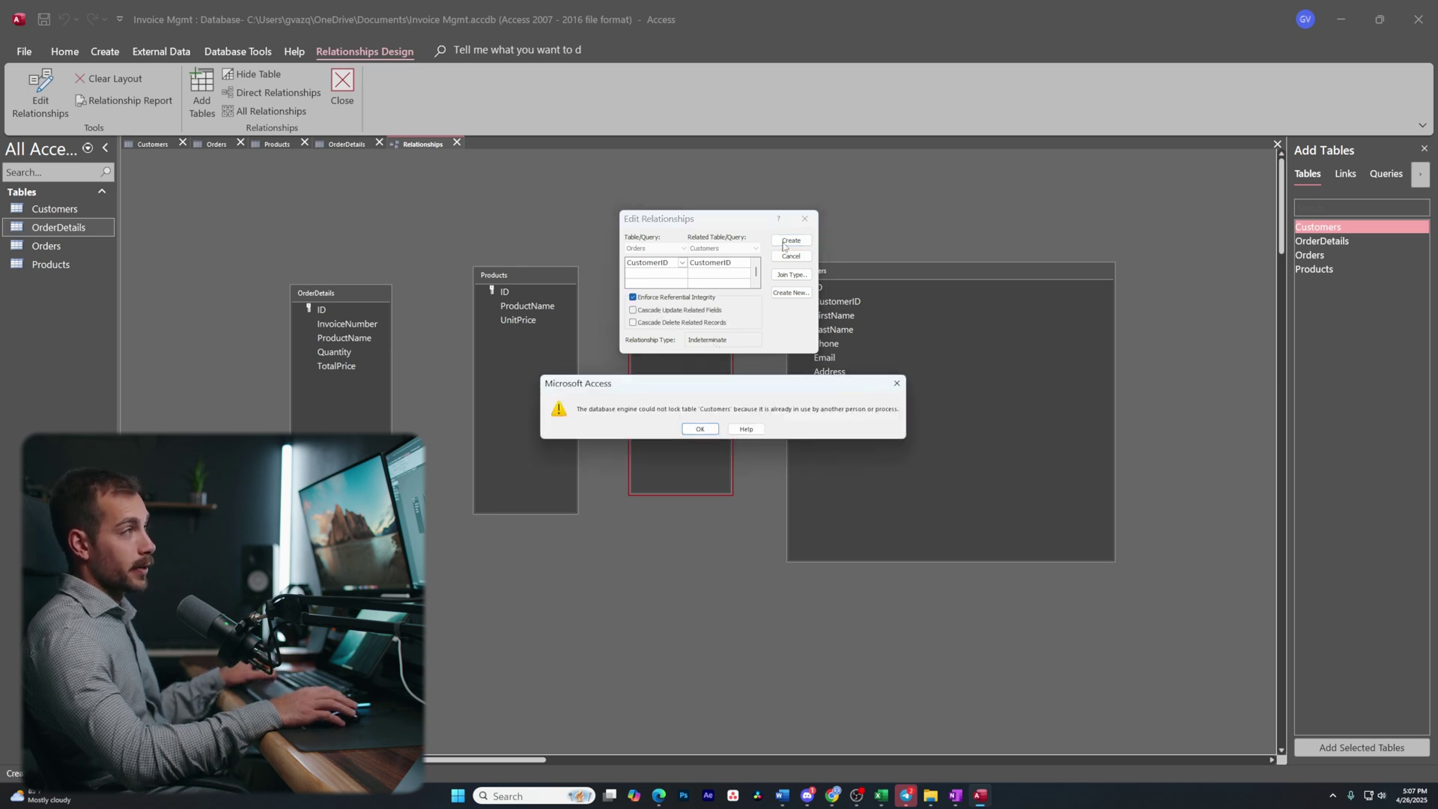
{"action": "key", "text": "Return"}
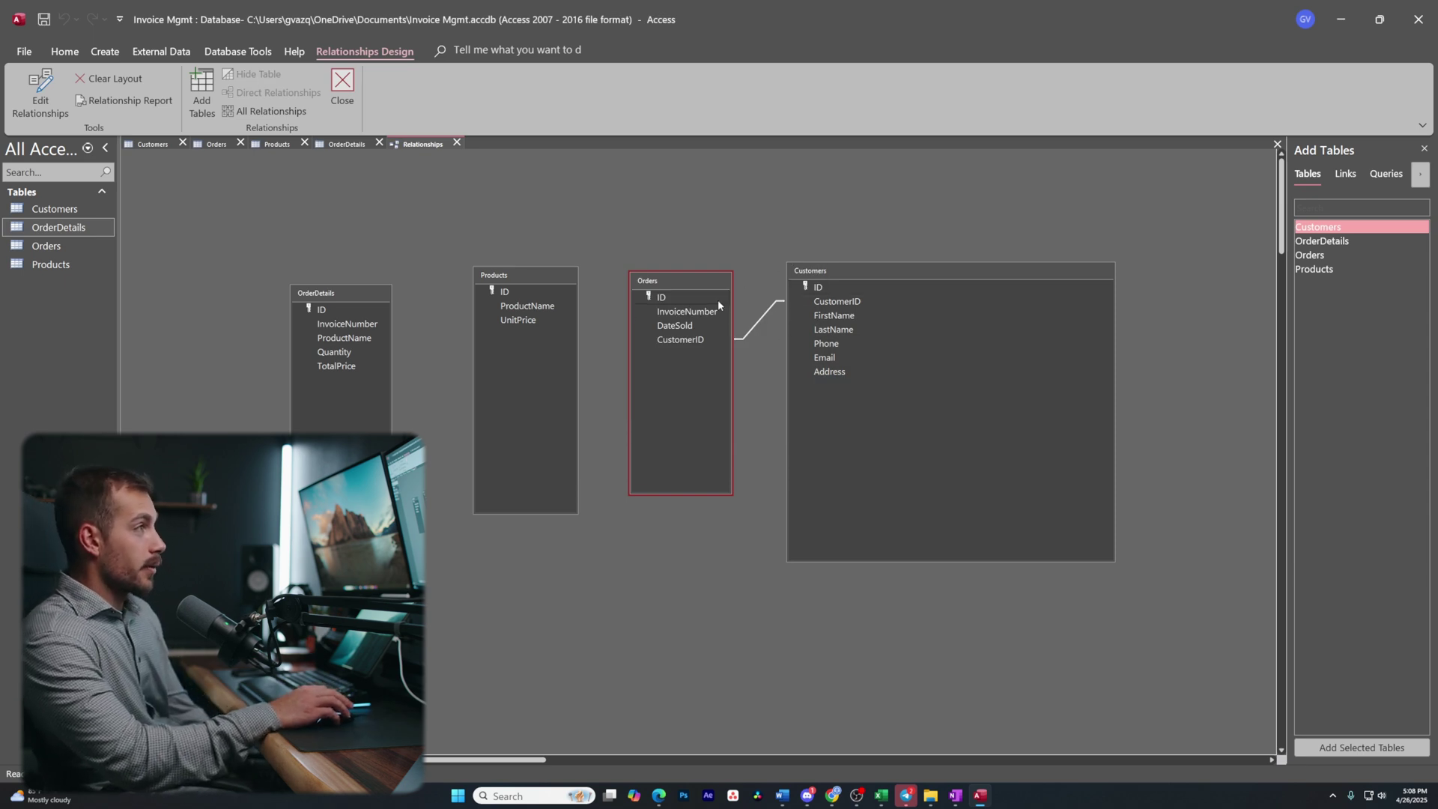
{"action": "left_click", "coordinate": [703, 341]}
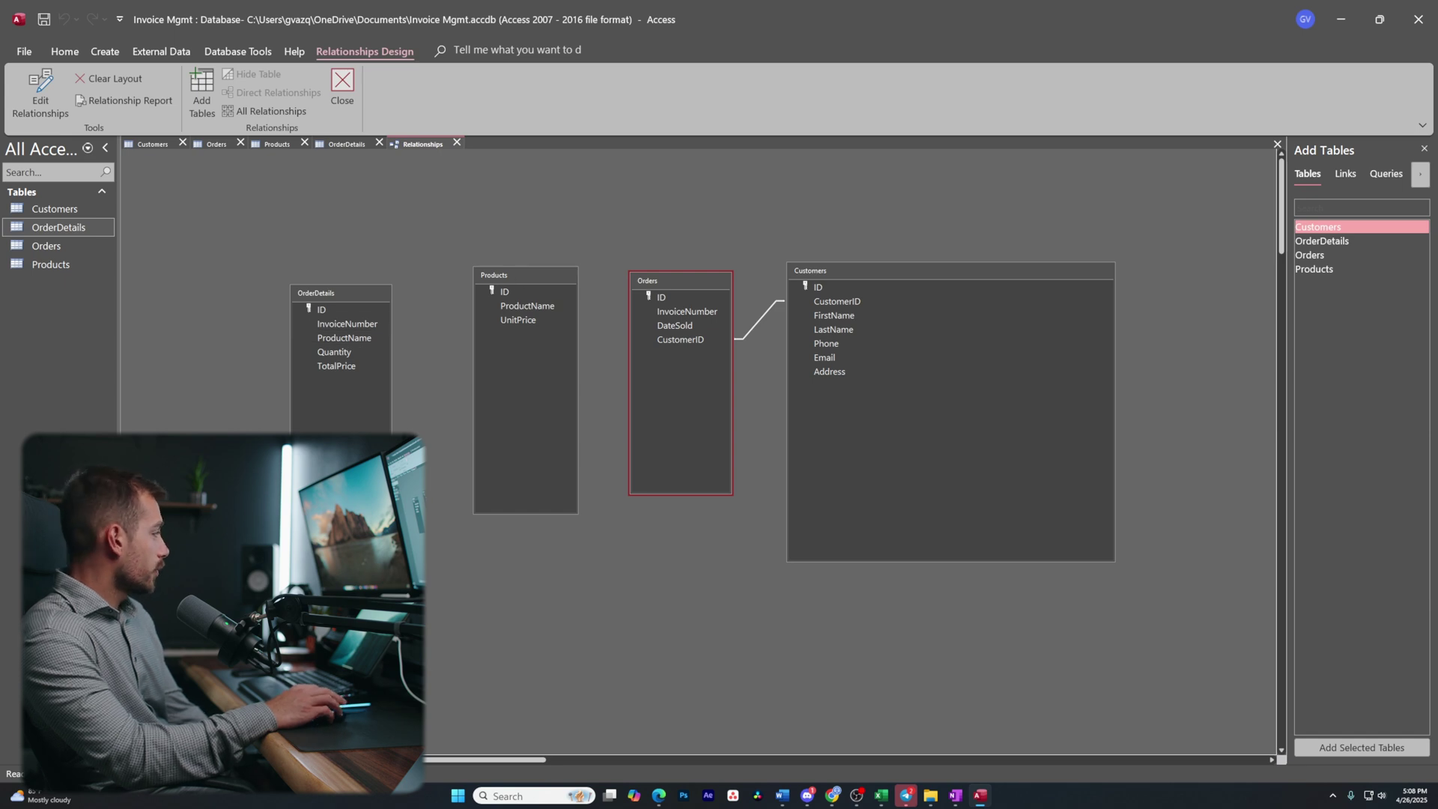
Create a relationship between ProductName in Products and ProductName in OrderDetails.
{"action": "left_click_drag", "start_coordinate": [517, 306], "coordinate": [468, 306]}
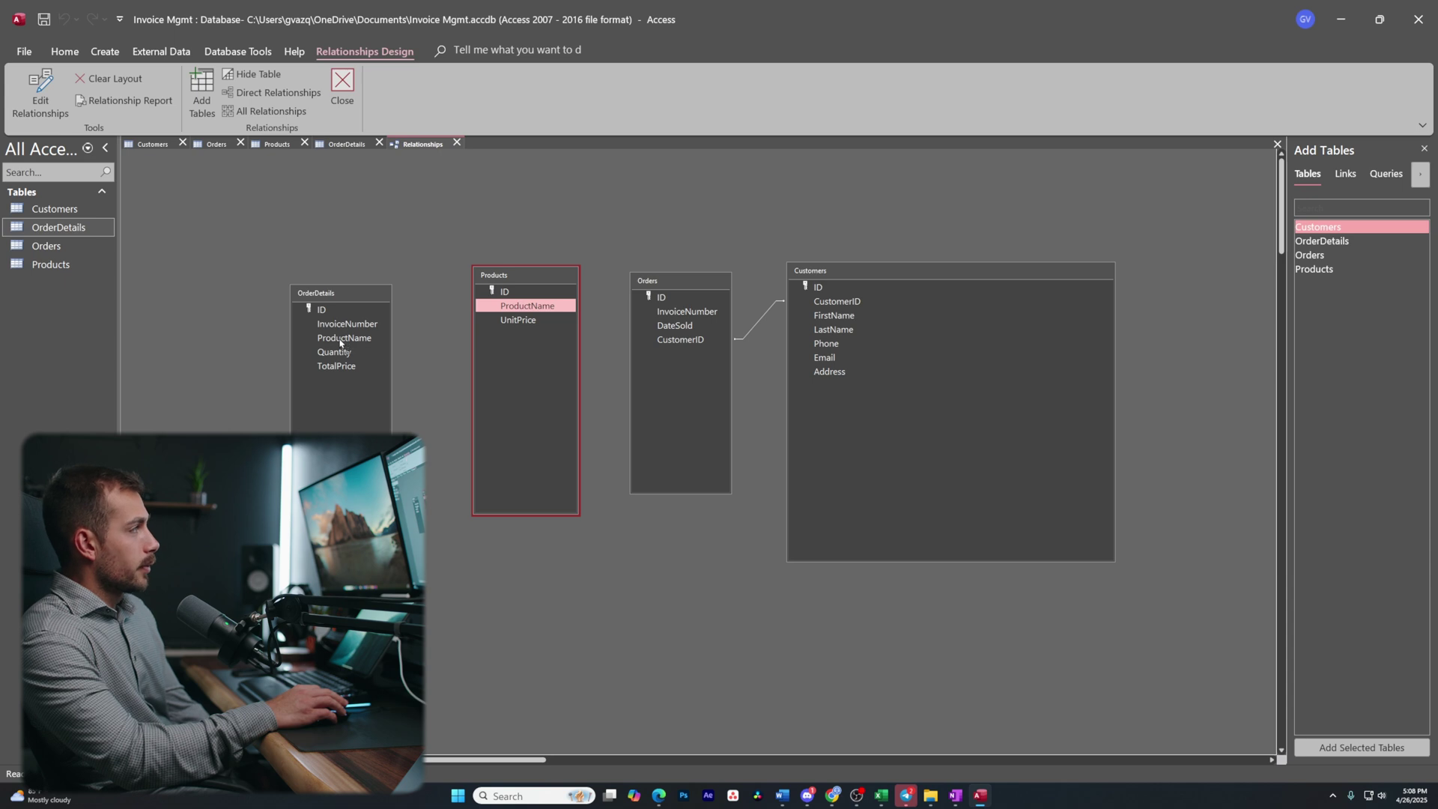
{"action": "left_click_drag", "start_coordinate": [341, 343], "coordinate": [341, 343]}
{"action": "left_click", "coordinate": [793, 239]}
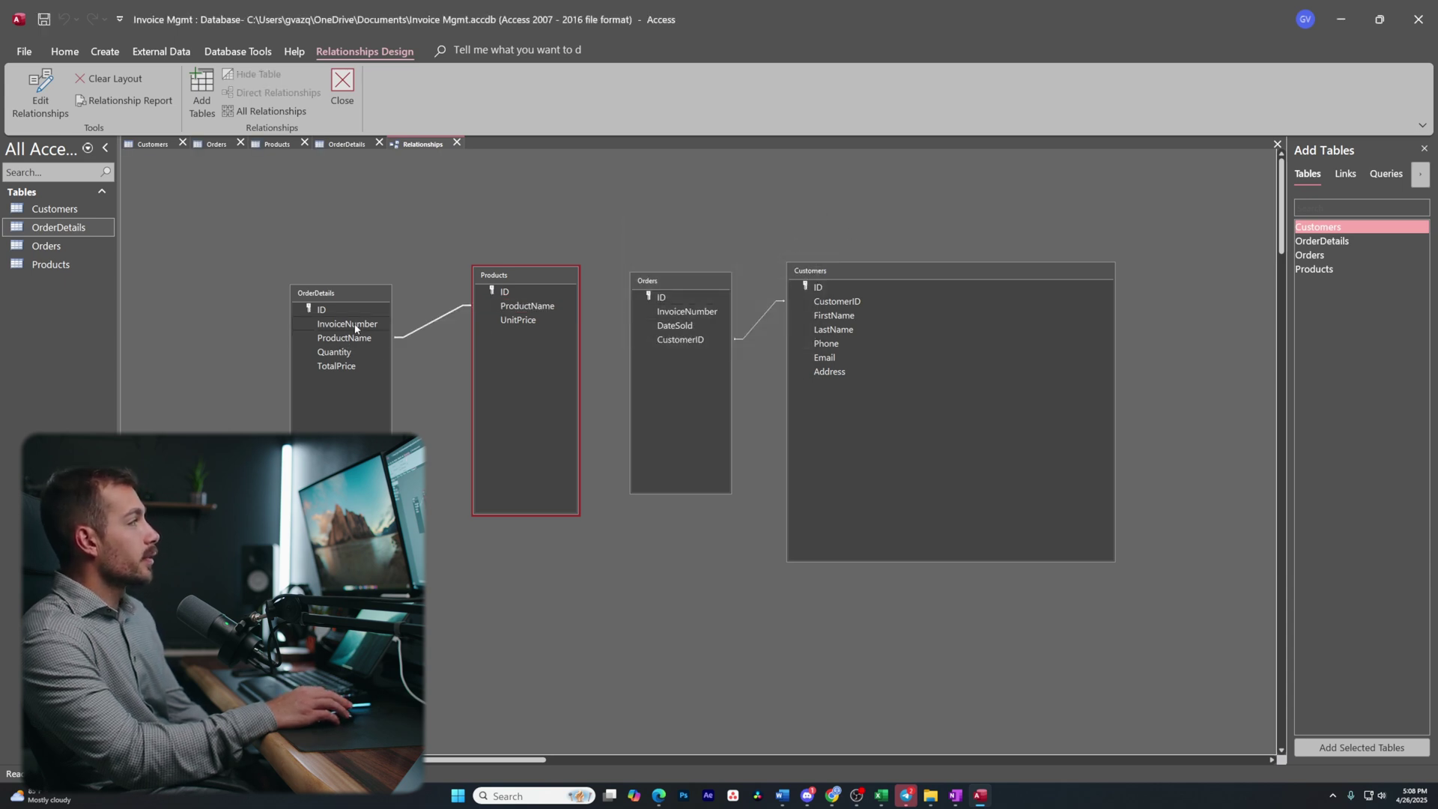
Create a relationship between InvoiceNumber in OrderDetails and InvoiceNumber in Orders, and save the relationships layout.
{"action": "left_click_drag", "start_coordinate": [352, 322], "coordinate": [205, 179]}
{"action": "left_click", "coordinate": [791, 240]}
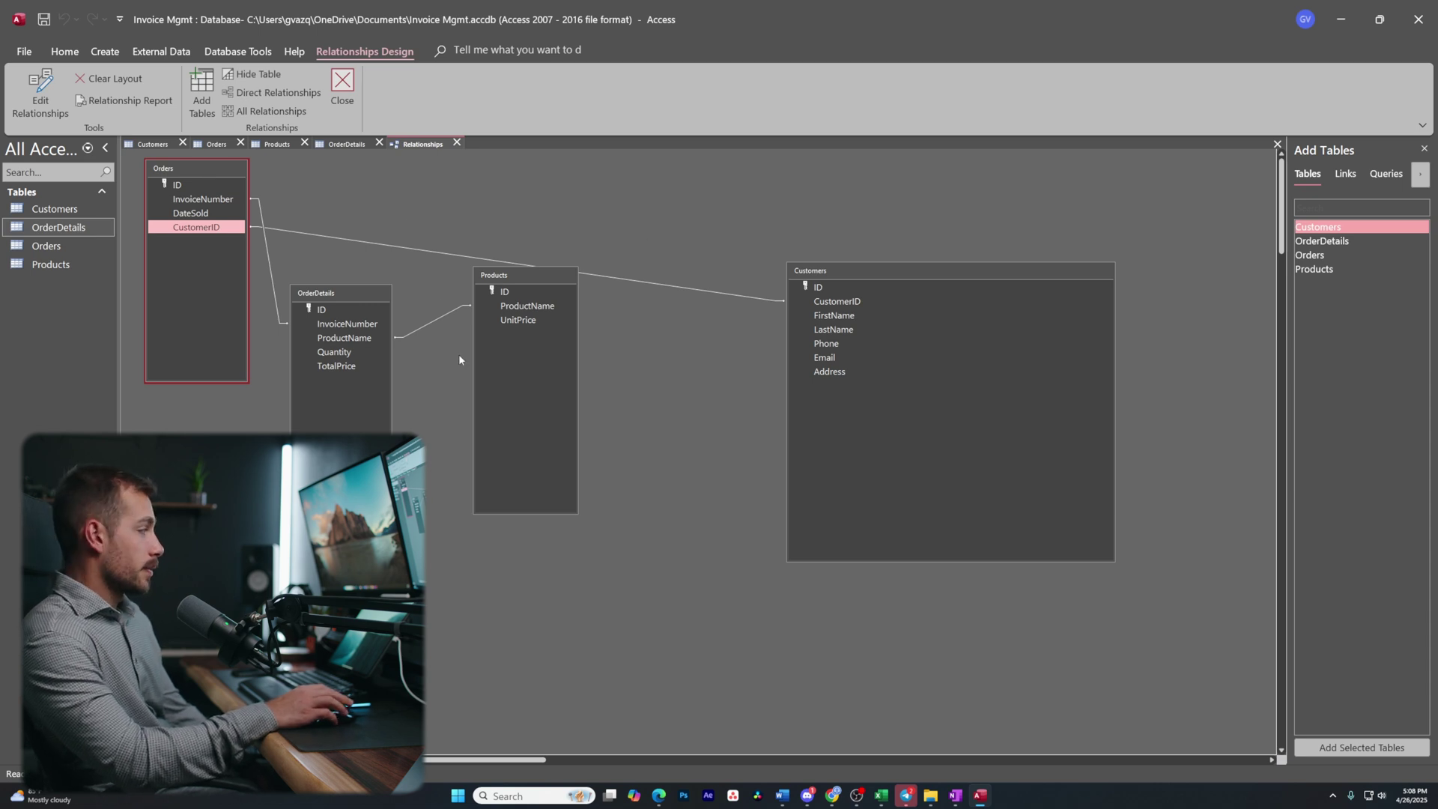
{"action": "right_click", "coordinate": [423, 144]}
{"action": "left_click", "coordinate": [455, 158]}
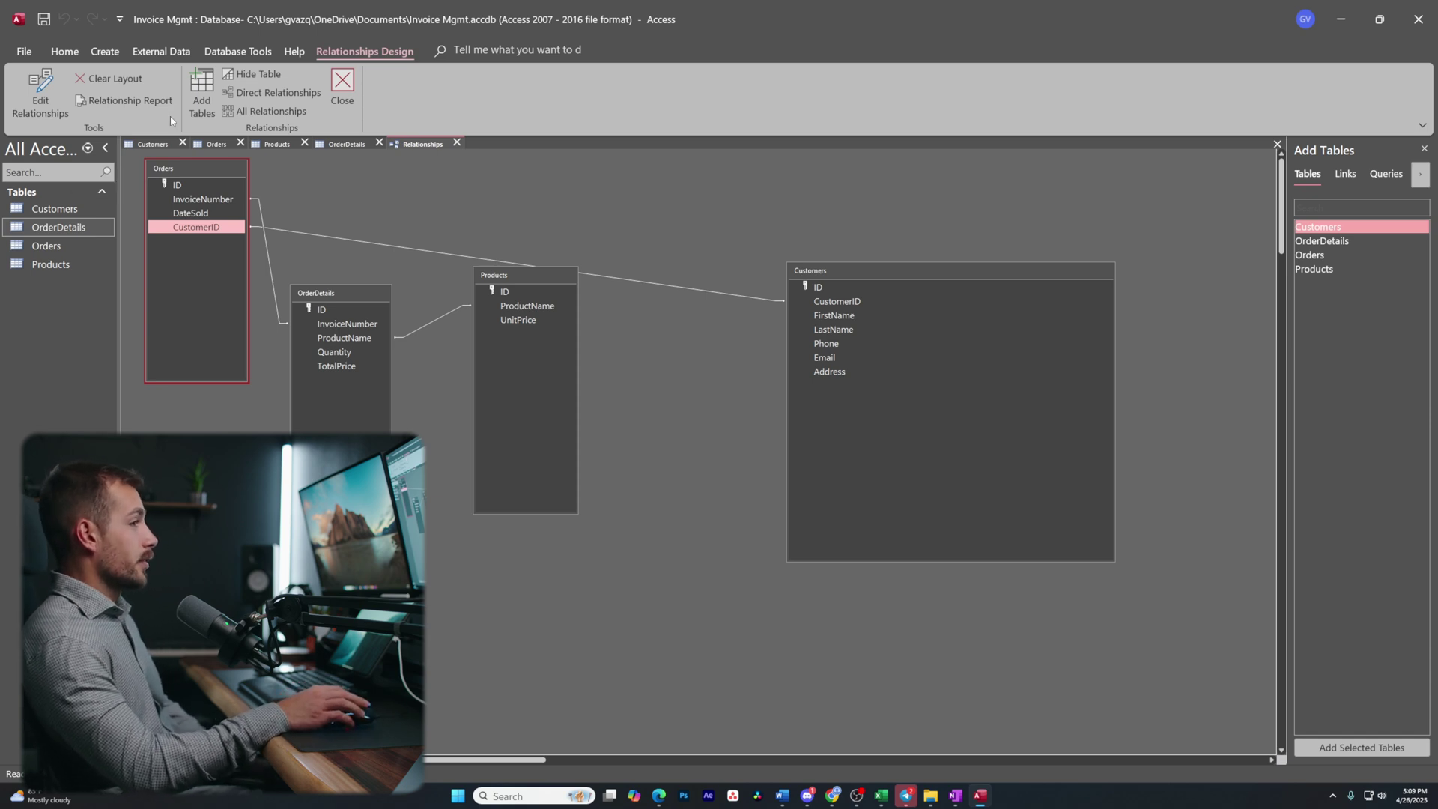
Start a report with the Report Wizard and include every field of the Orders table except ID.
{"action": "left_click", "coordinate": [104, 52]}
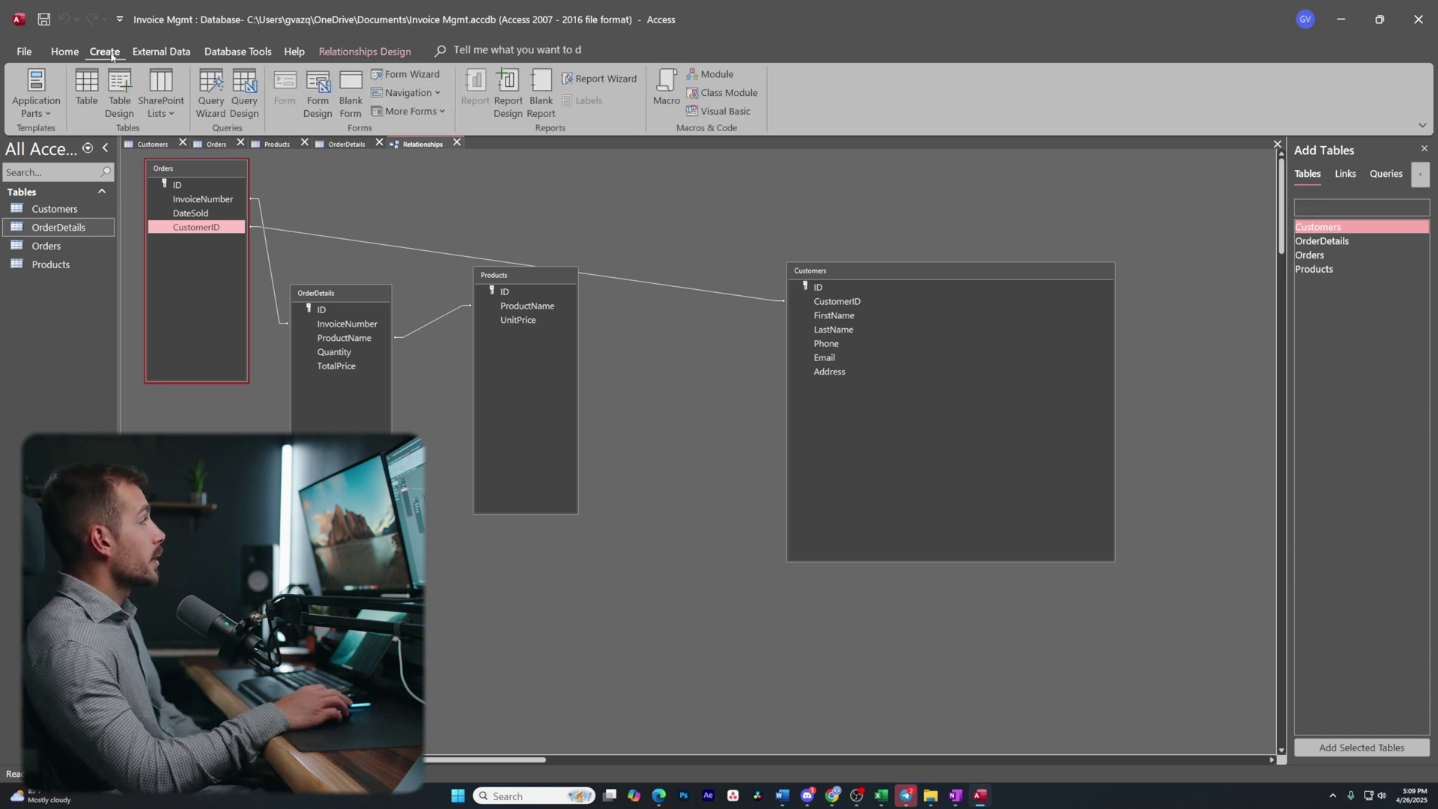
{"action": "left_click", "coordinate": [597, 84]}
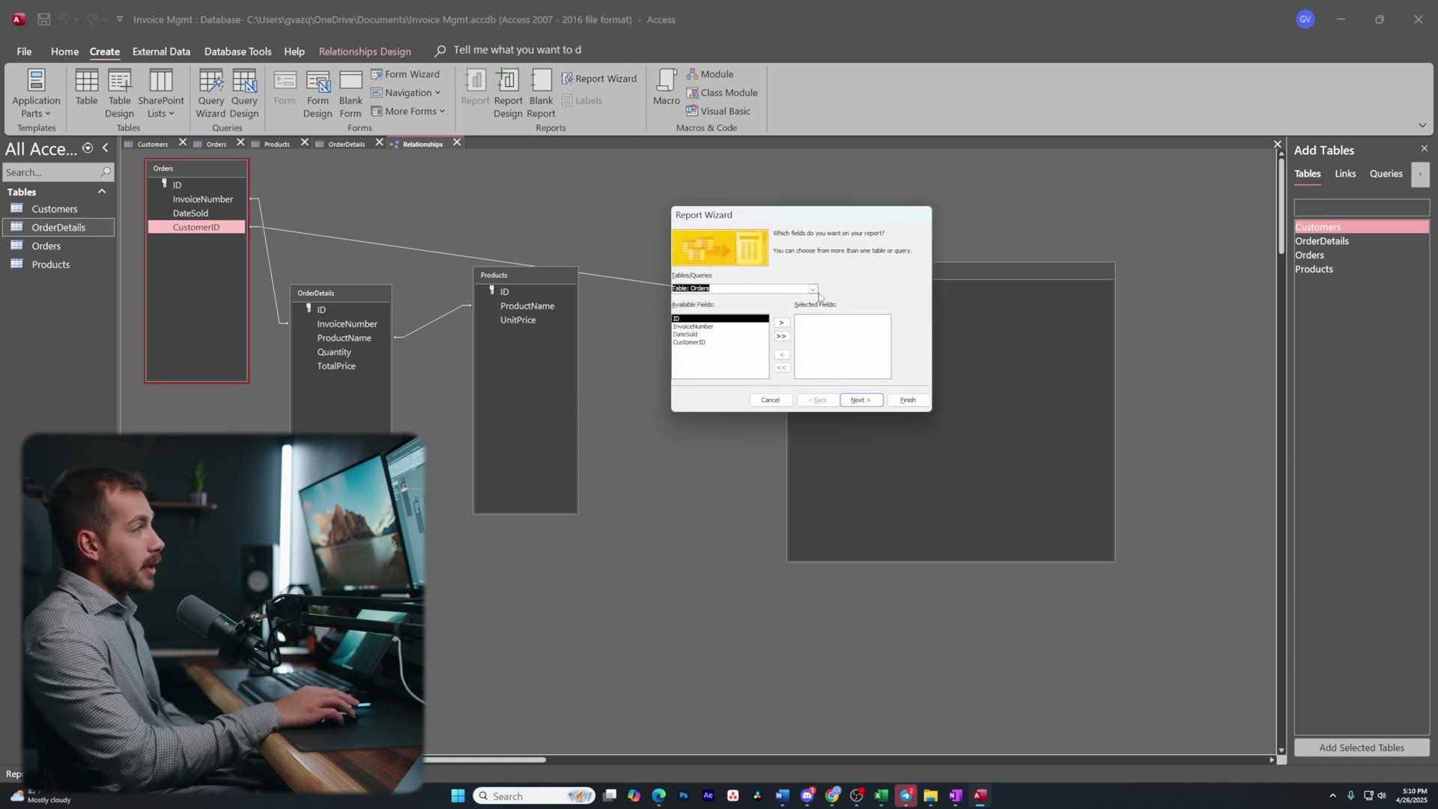
{"action": "left_click", "coordinate": [813, 289]}
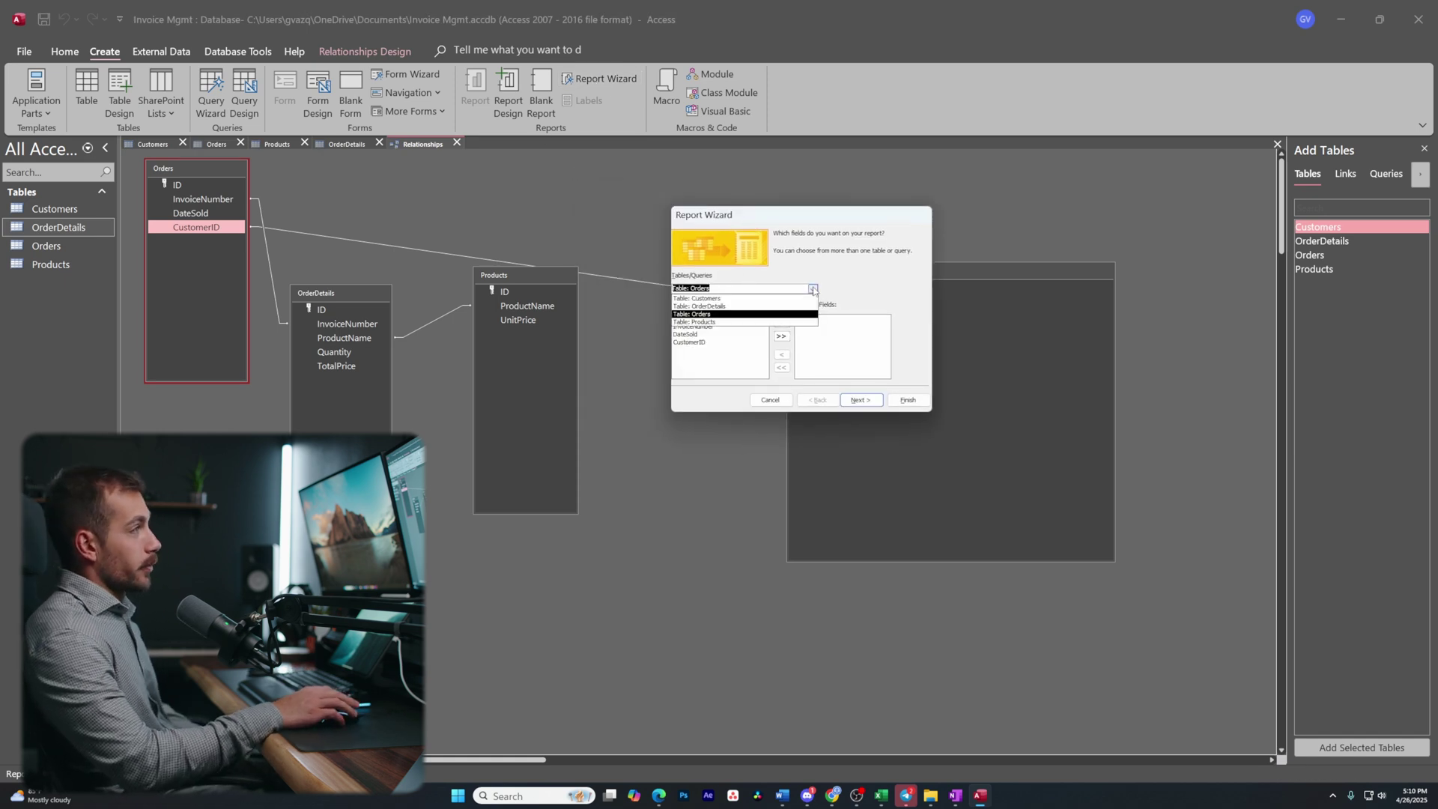
{"action": "left_click", "coordinate": [724, 315]}
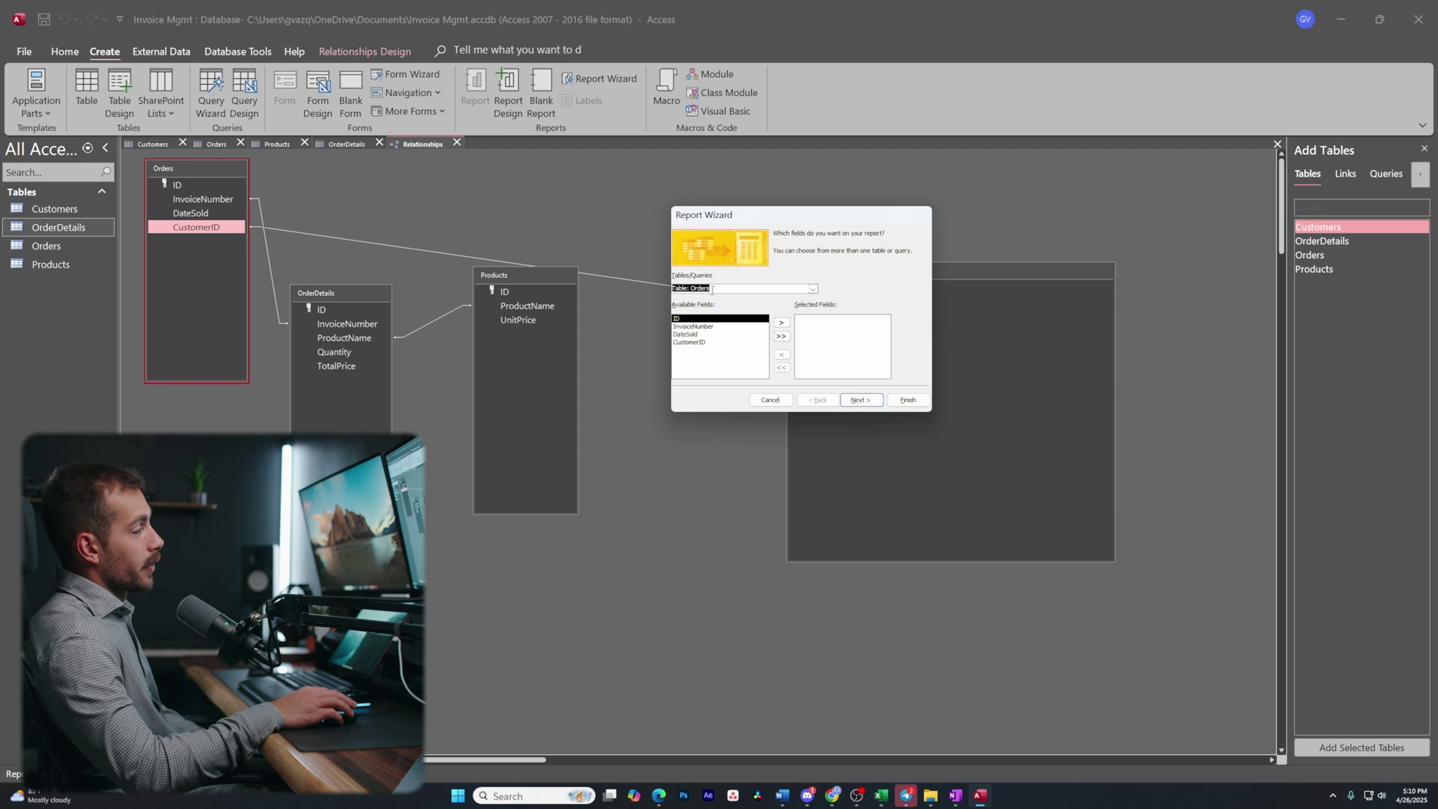
{"action": "left_click", "coordinate": [782, 336]}
{"action": "left_click", "coordinate": [803, 319]}
{"action": "left_click", "coordinate": [781, 355]}
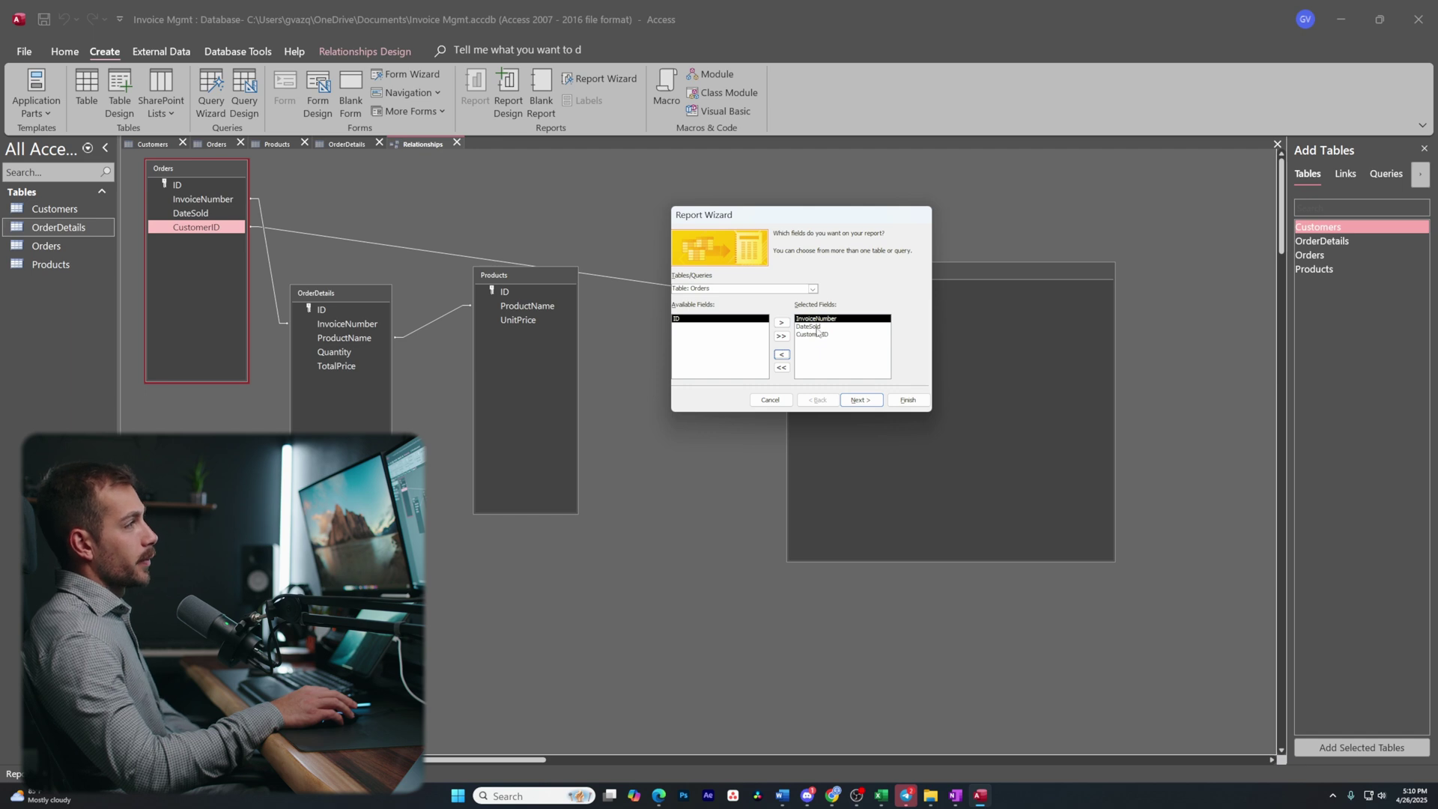
Add Quantity and TotalPrice from the OrderDetails table to the report's fields, placed after CustomerID.
{"action": "left_click", "coordinate": [822, 335]}
{"action": "left_click", "coordinate": [813, 288]}
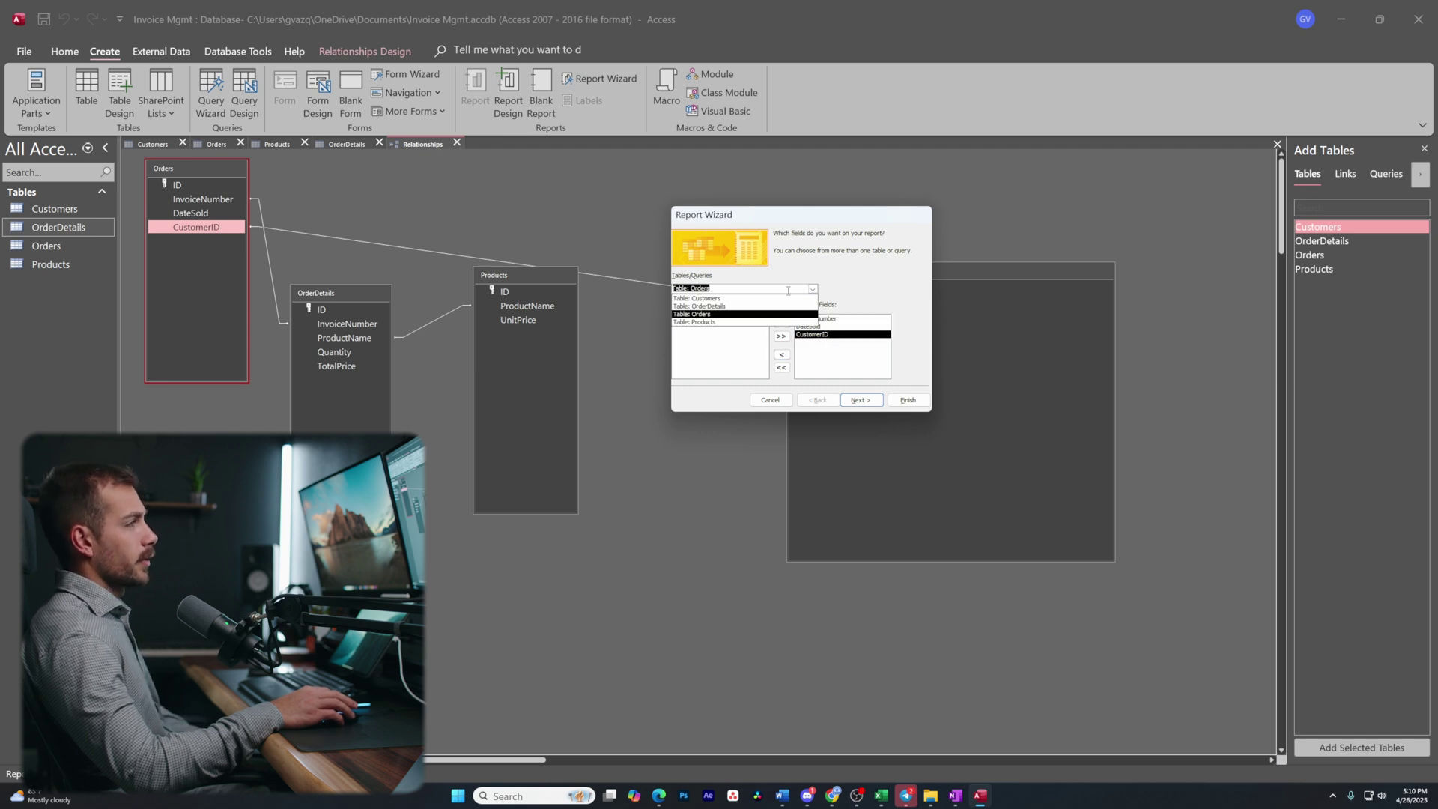
{"action": "left_click", "coordinate": [714, 308]}
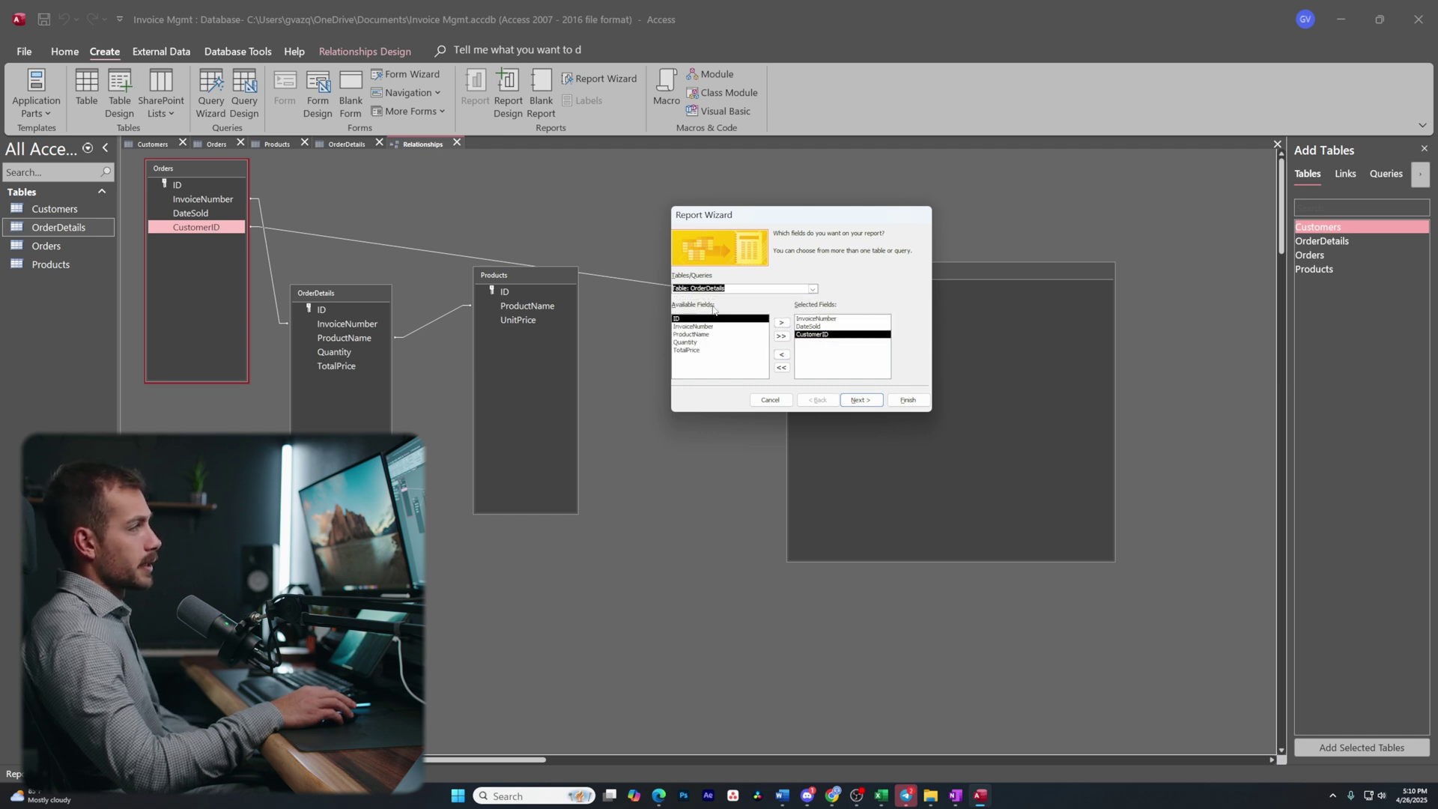
{"action": "left_click", "coordinate": [697, 343]}
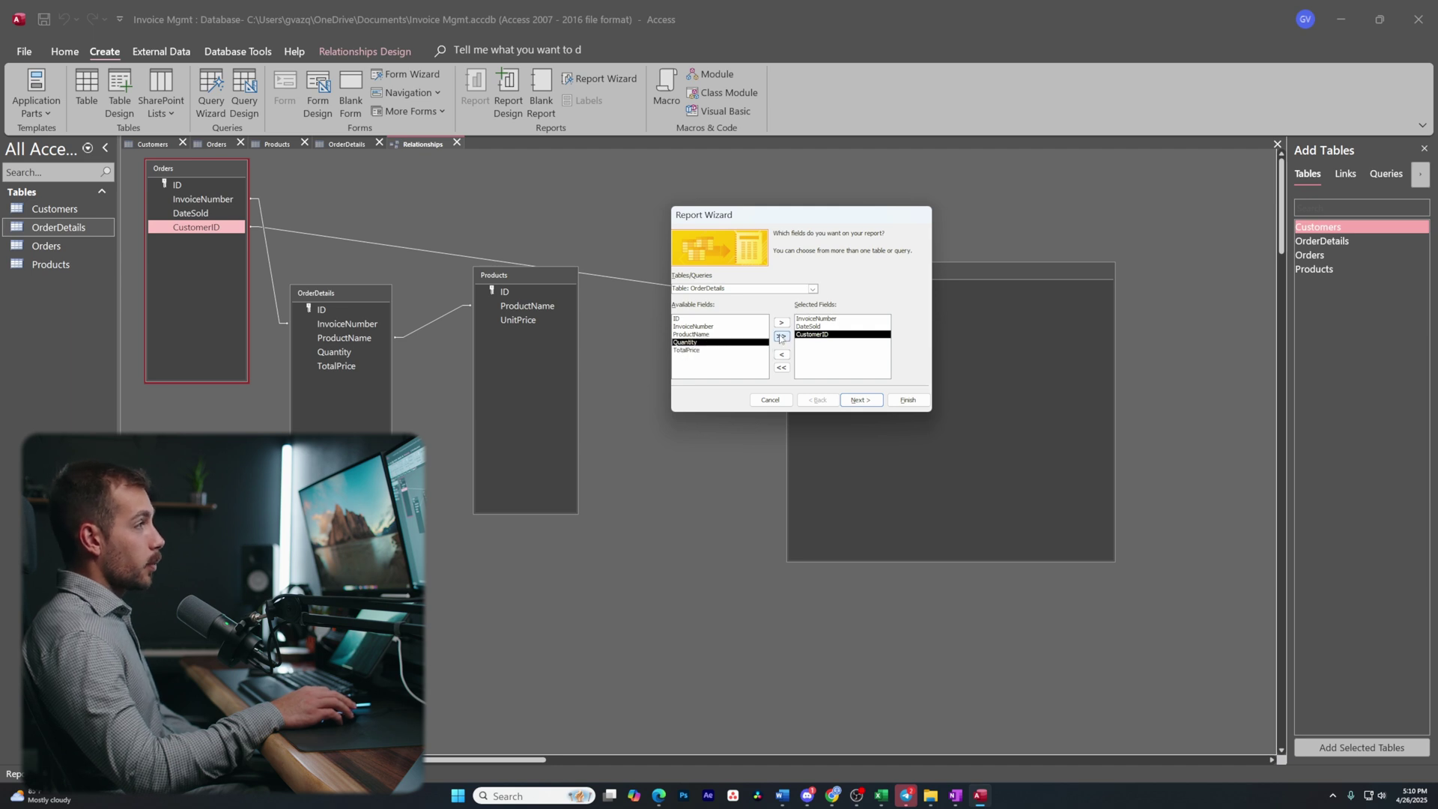
{"action": "left_click", "coordinate": [781, 322]}
{"action": "left_click", "coordinate": [781, 322]}
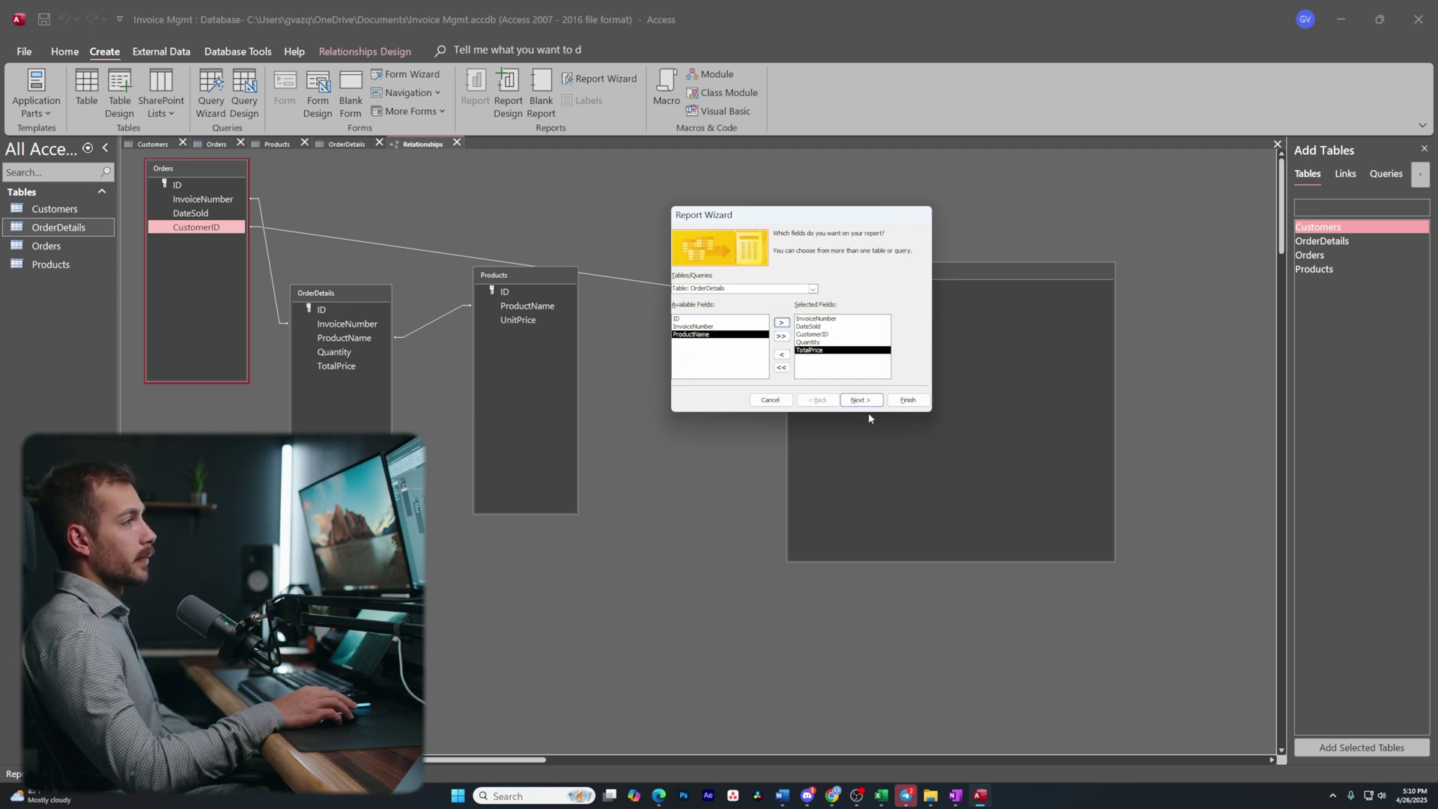
{"action": "left_click", "coordinate": [832, 319]}
{"action": "left_click", "coordinate": [836, 344]}
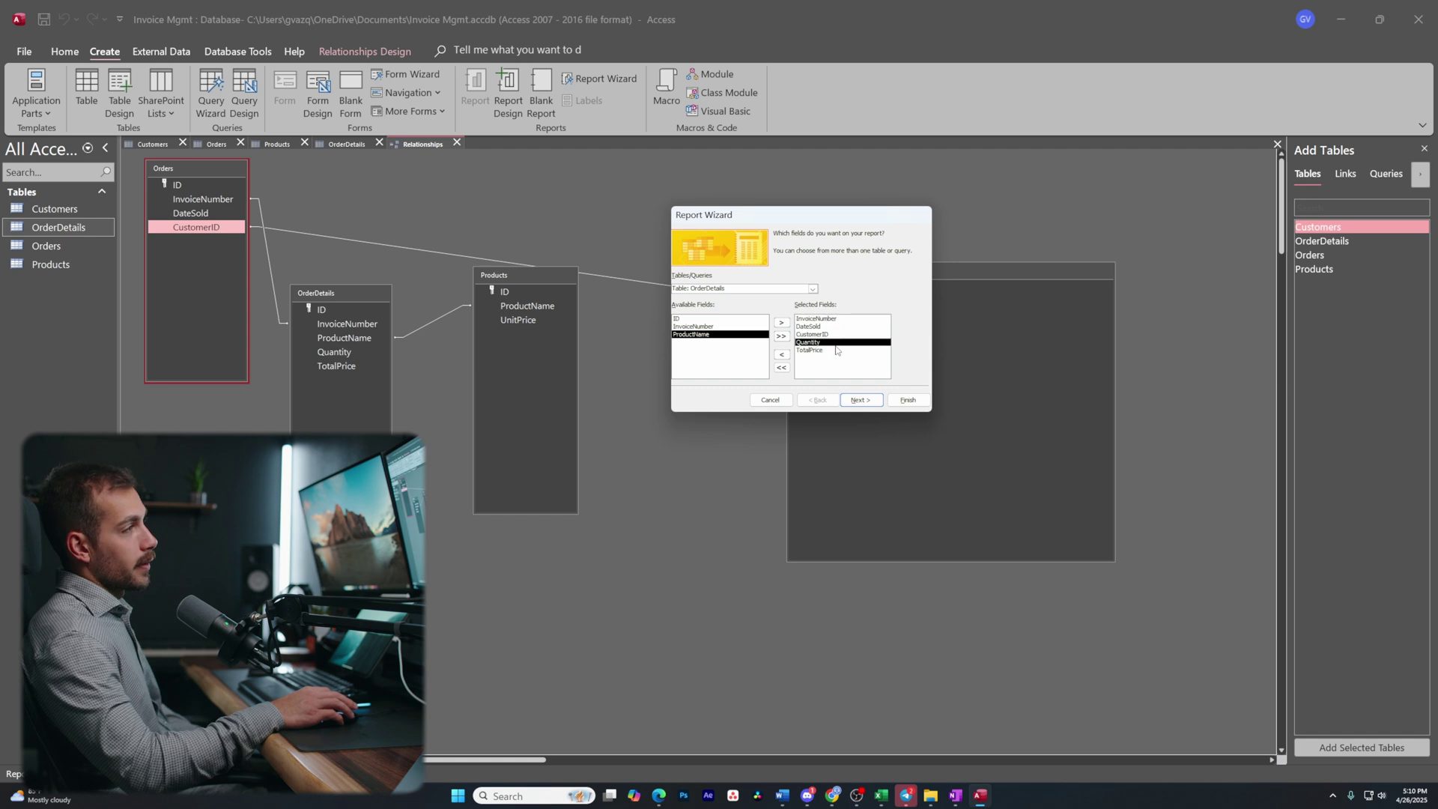
Generate the report without grouping or sorting, using the Tabular layout in Portrait orientation.
{"action": "left_click", "coordinate": [870, 402]}
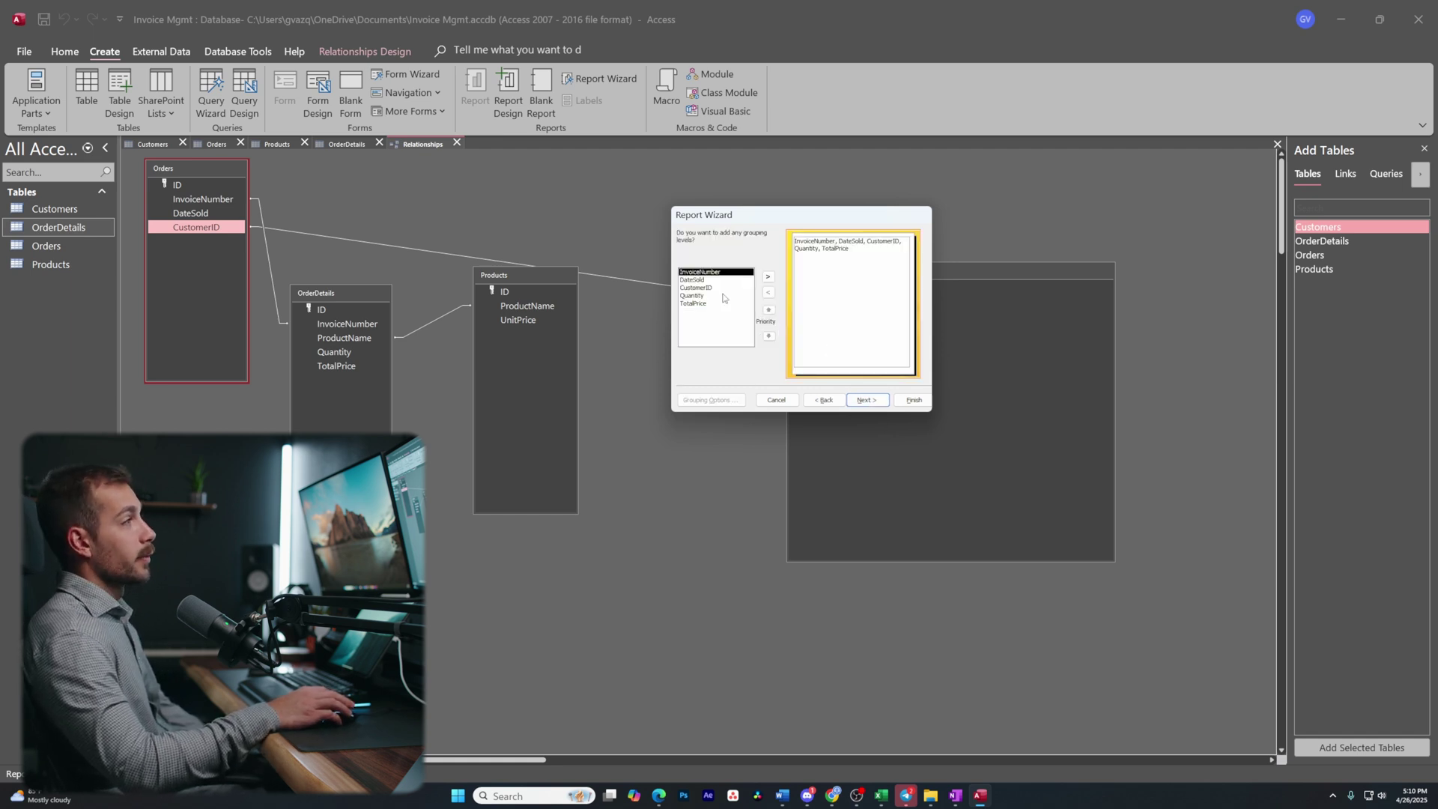
{"action": "left_click", "coordinate": [866, 399]}
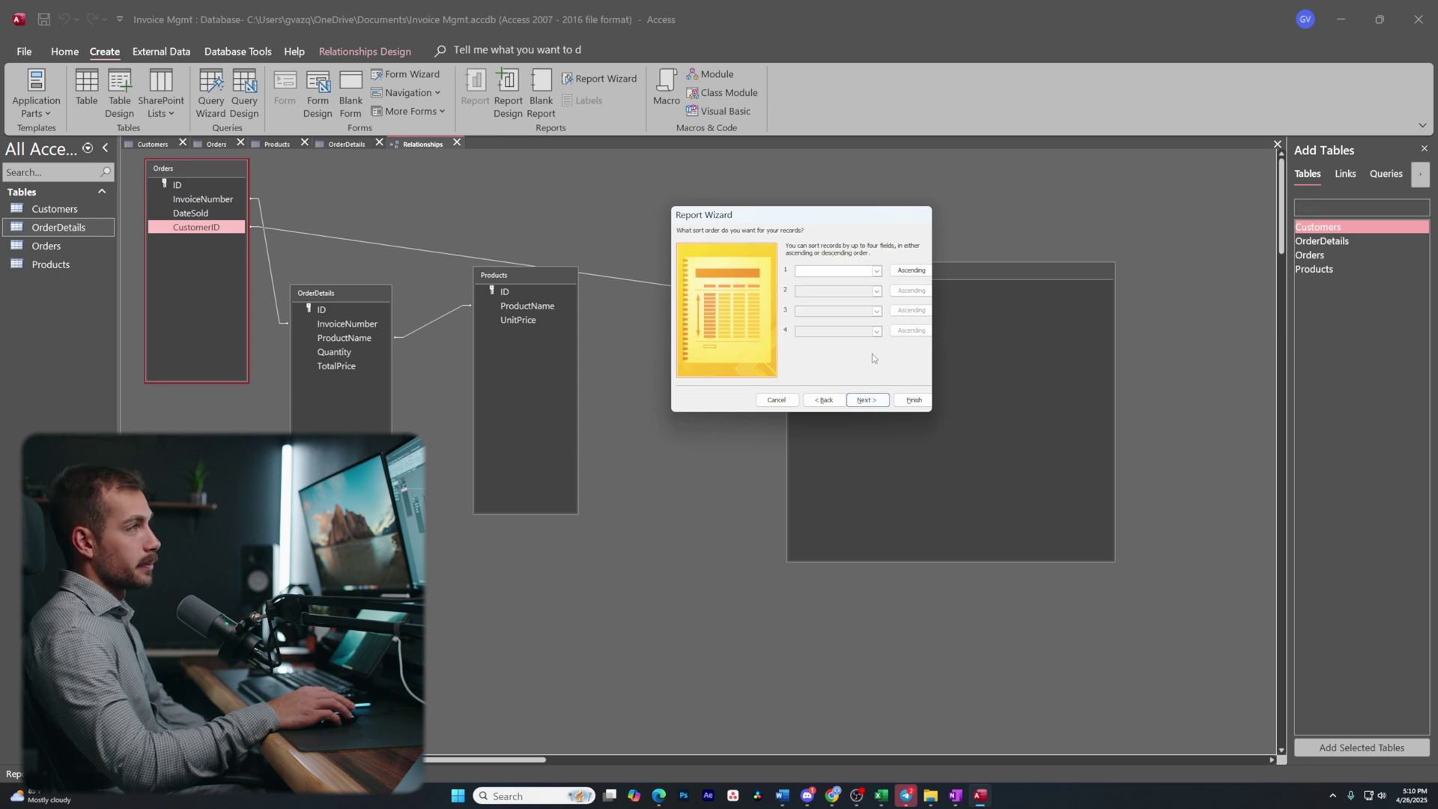
{"action": "left_click", "coordinate": [875, 271]}
{"action": "key", "text": "Escape"}
{"action": "left_click", "coordinate": [867, 399]}
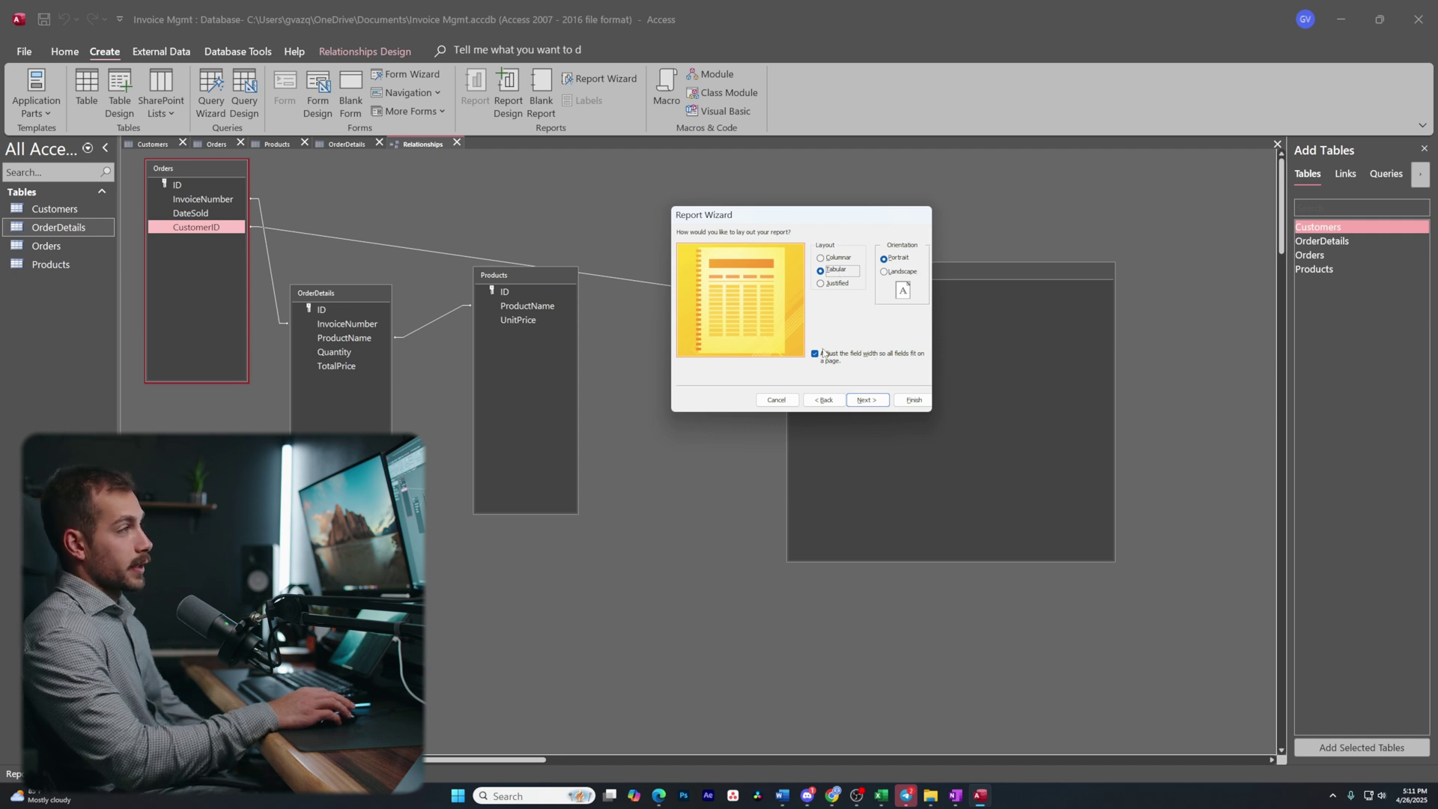
{"action": "left_click", "coordinate": [900, 399]}
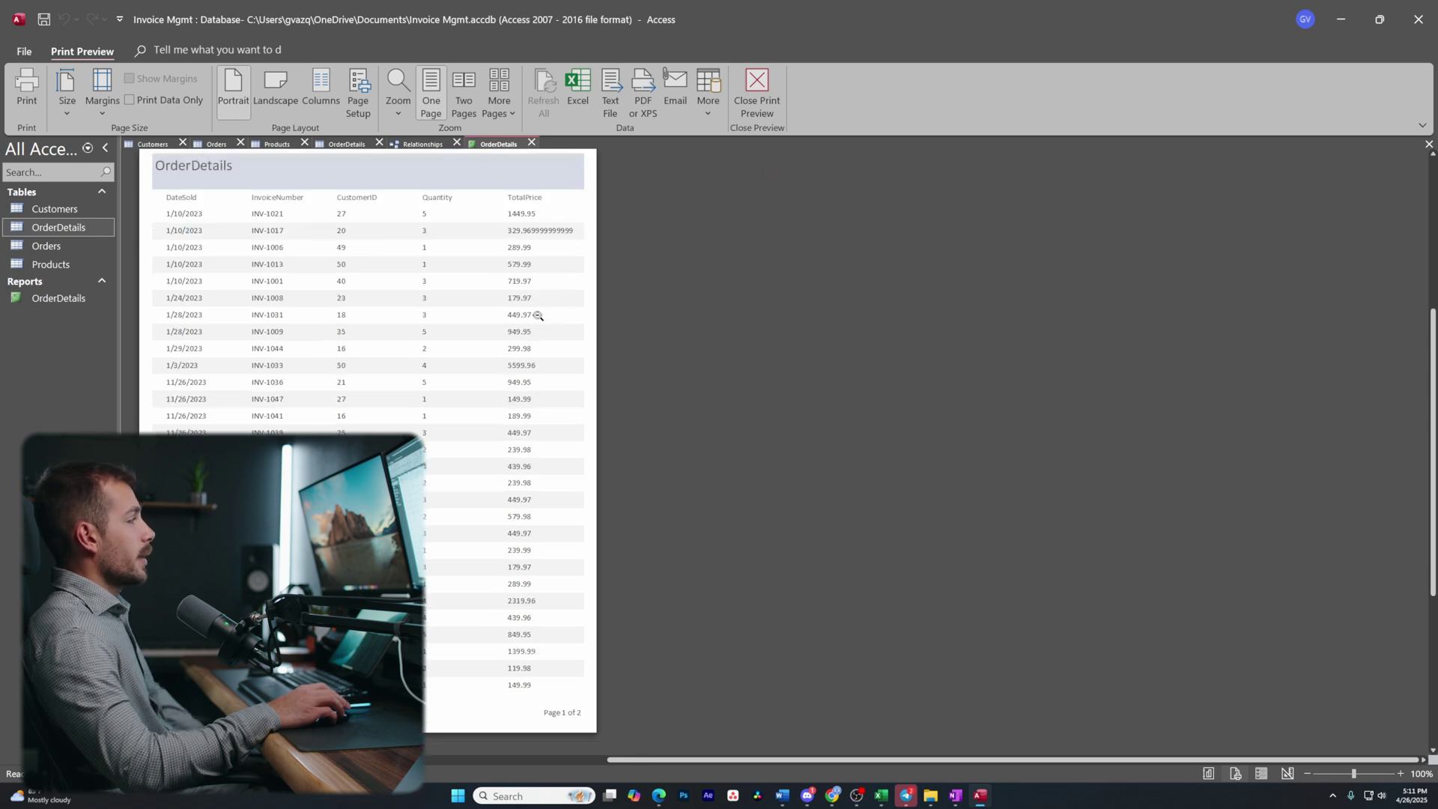
Examine the date, invoice number, customer ID, quantity and total price columns in the OrderDetails report preview.
{"action": "scroll", "coordinate": [375, 210], "scroll_direction": "up", "scroll_amount": 2}
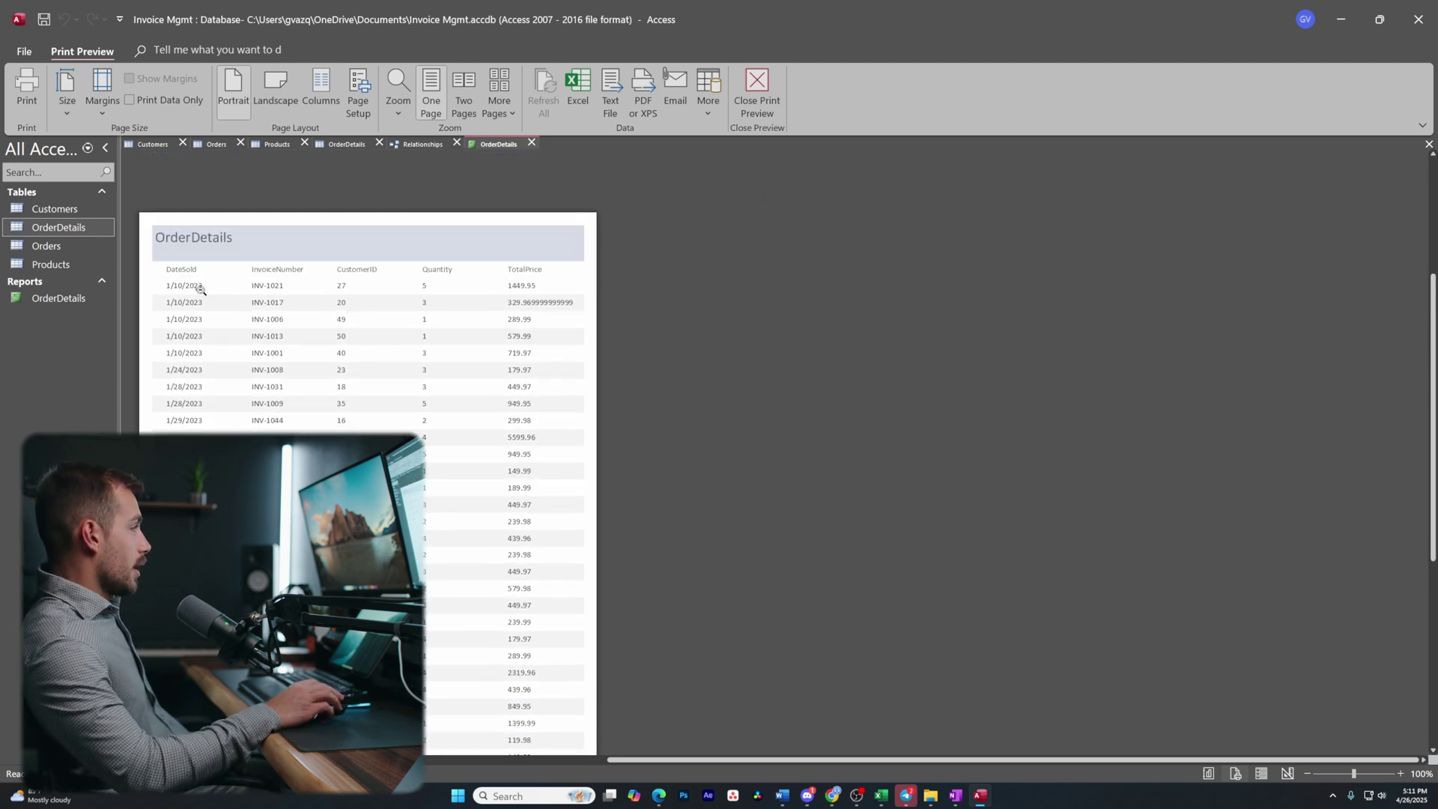
{"action": "scroll", "coordinate": [182, 303], "scroll_direction": "down", "scroll_amount": 2}
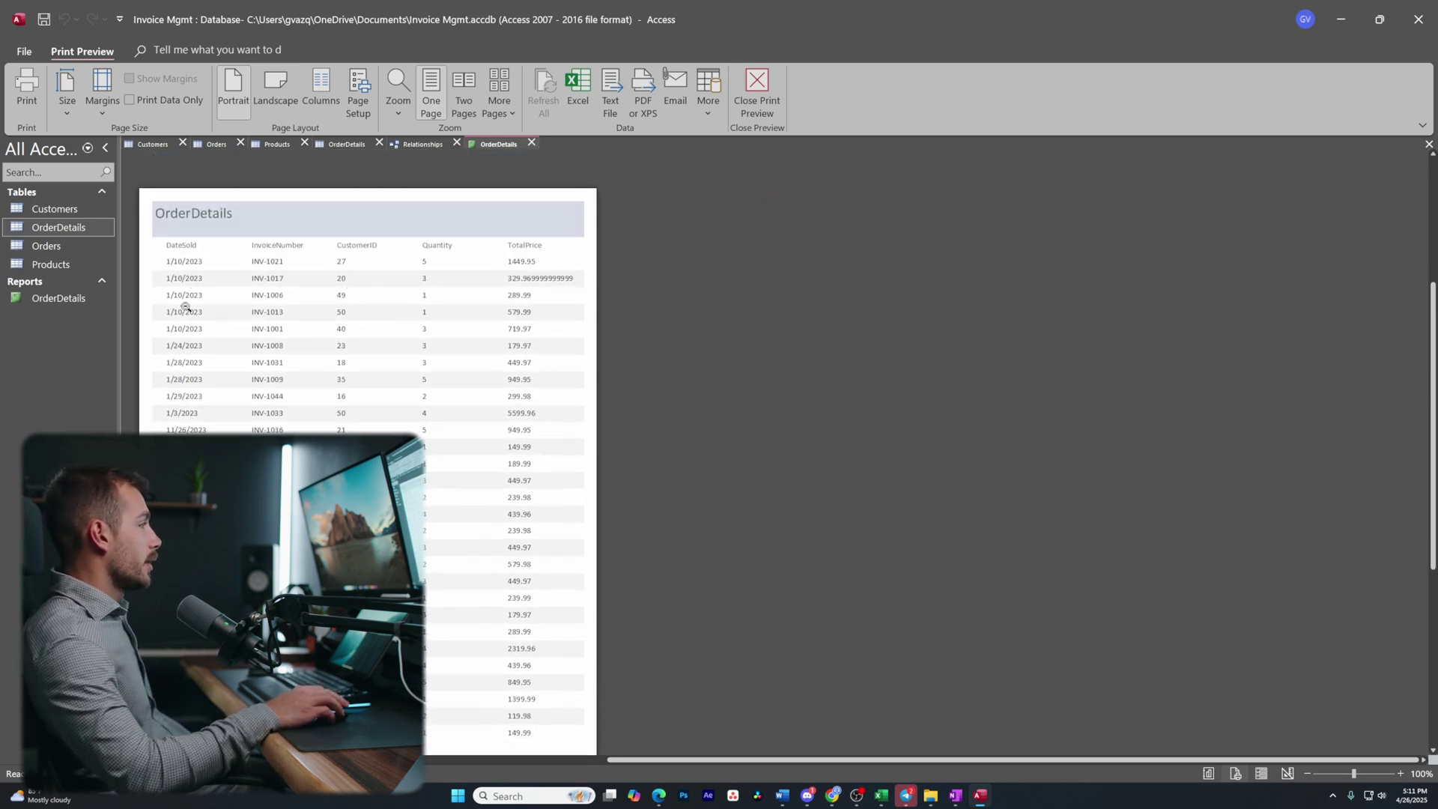
{"action": "scroll", "coordinate": [193, 354], "scroll_direction": "up", "scroll_amount": 3}
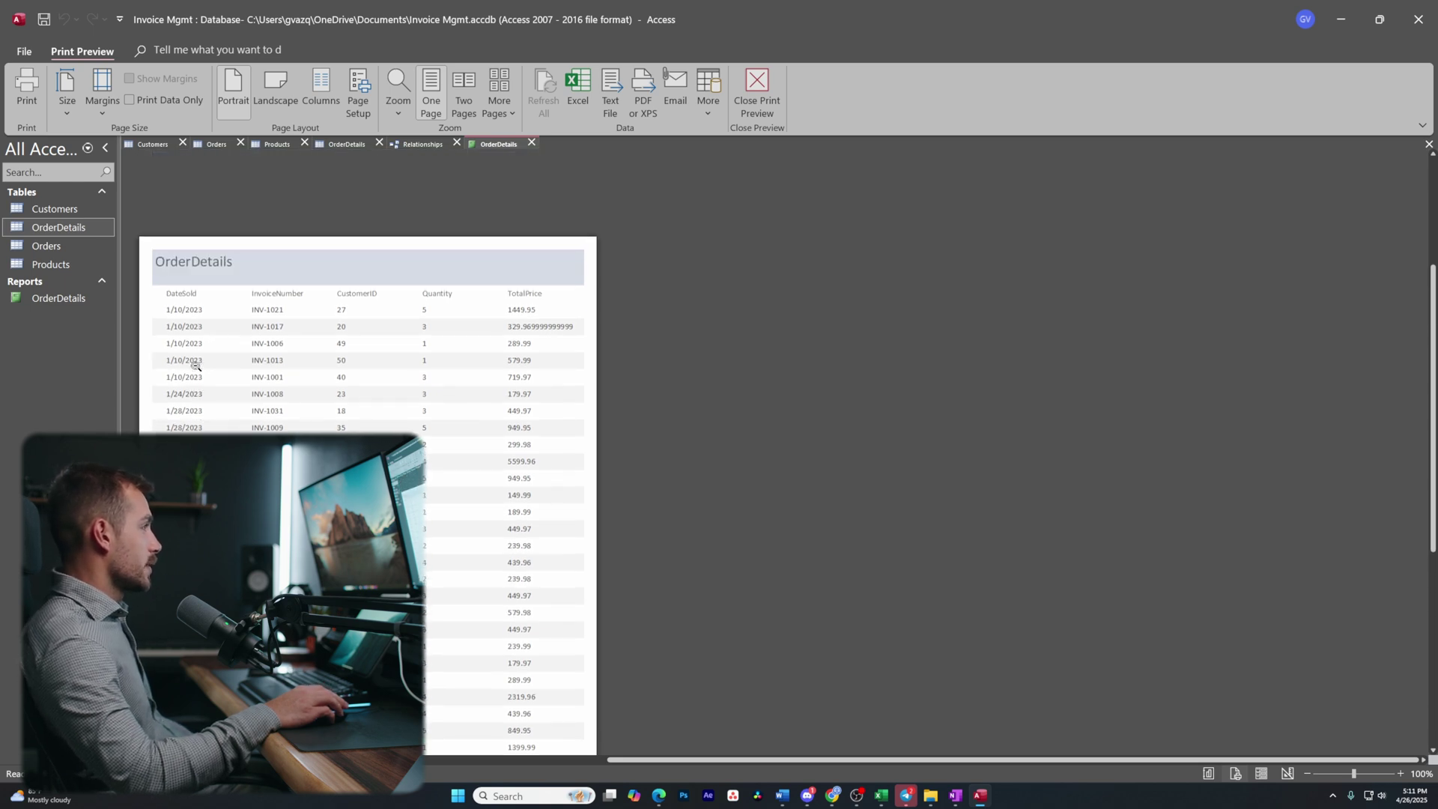
{"action": "scroll", "coordinate": [253, 315], "scroll_direction": "down", "scroll_amount": 2}
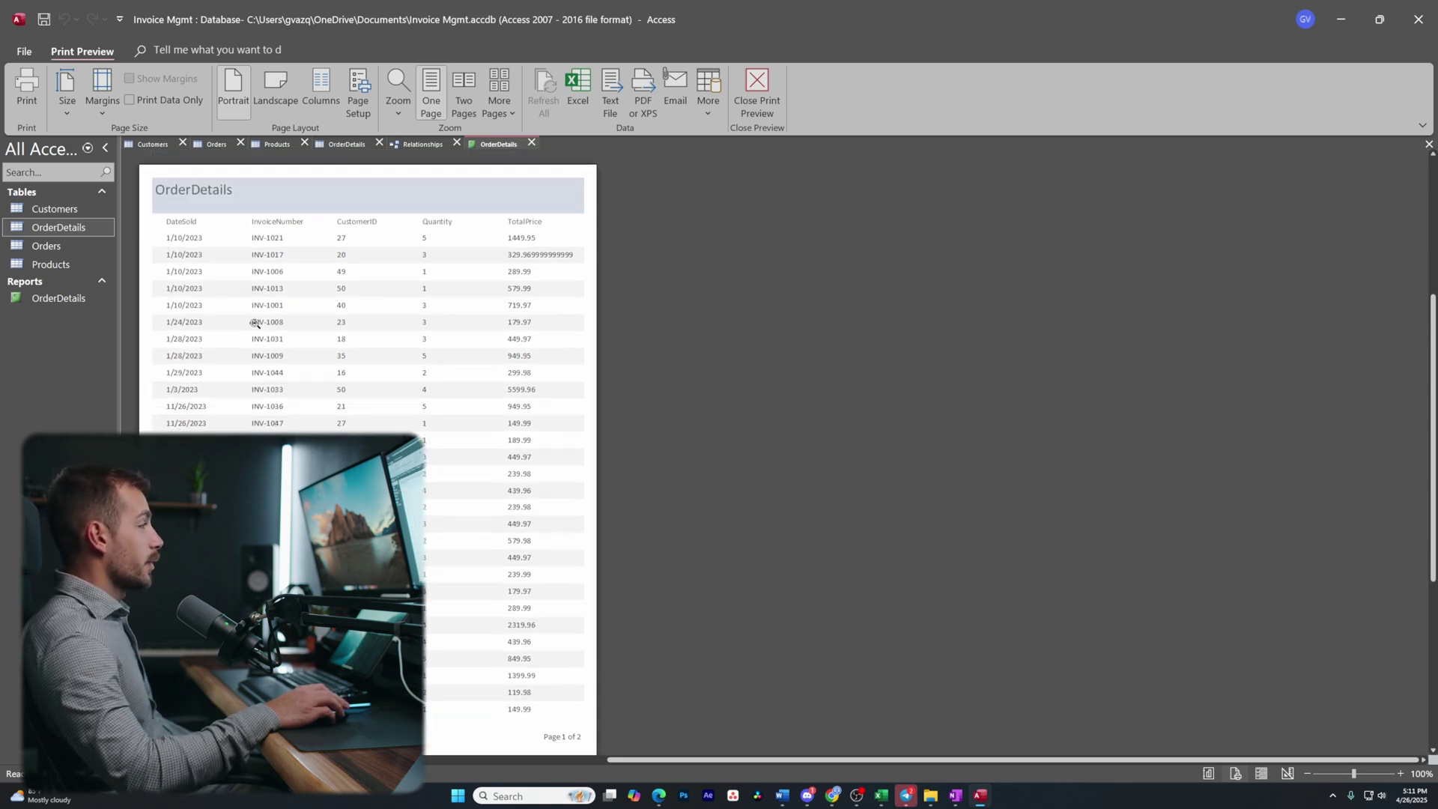
{"action": "scroll", "coordinate": [277, 333], "scroll_direction": "up", "scroll_amount": 2}
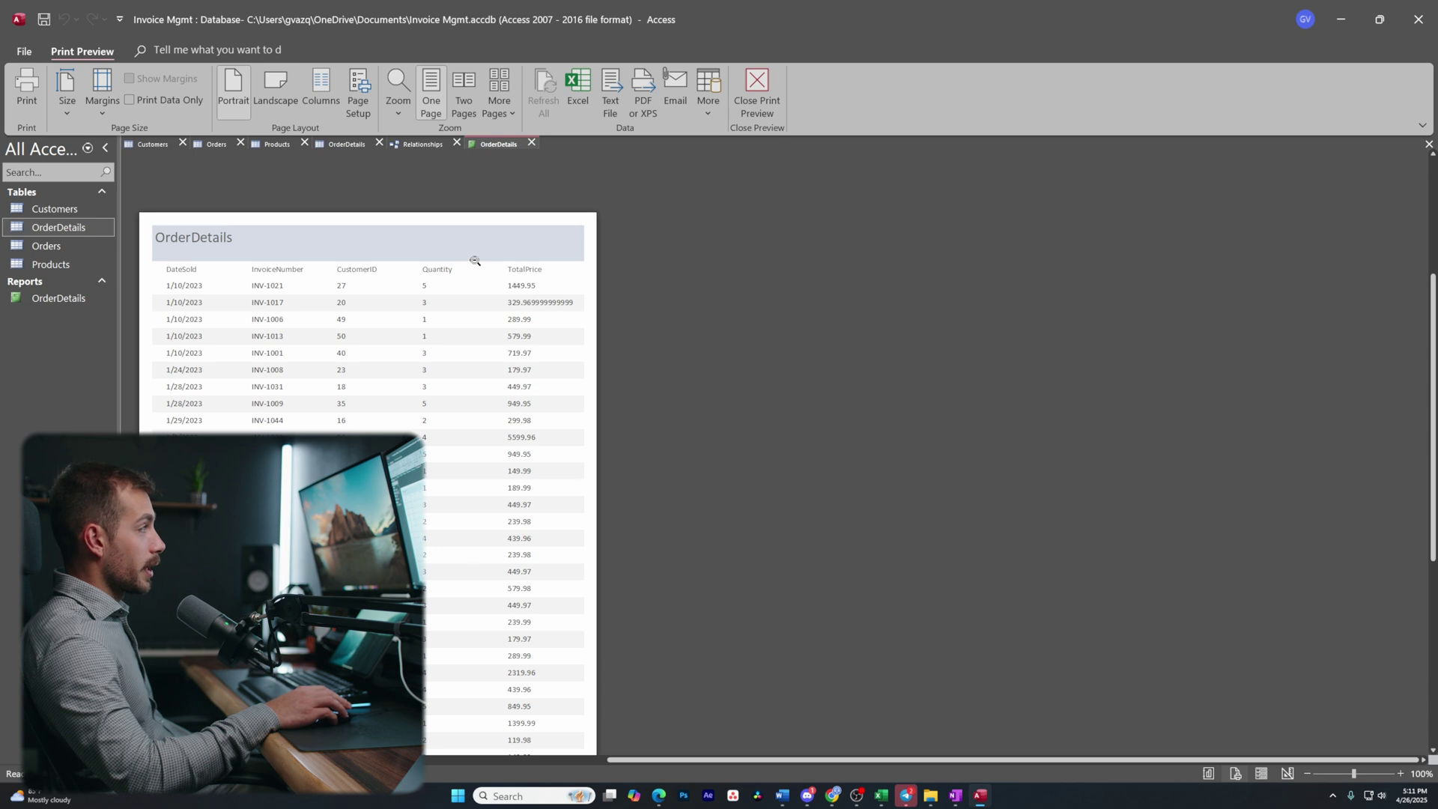
{"action": "scroll", "coordinate": [512, 295], "scroll_direction": "up", "scroll_amount": 2}
{"action": "scroll", "coordinate": [514, 315], "scroll_direction": "down", "scroll_amount": 3}
{"action": "scroll", "coordinate": [513, 359], "scroll_direction": "up", "scroll_amount": 3}
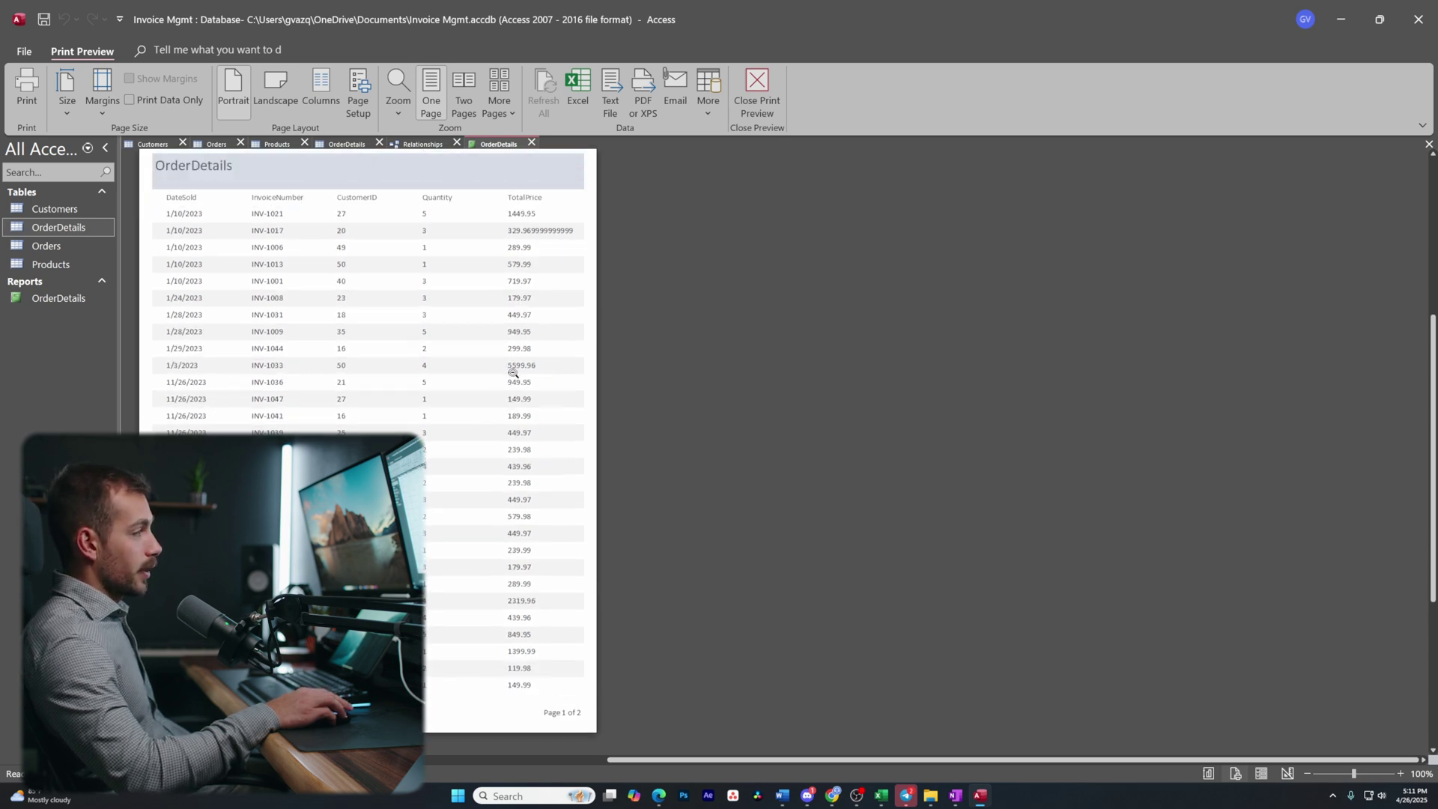
{"action": "scroll", "coordinate": [513, 373], "scroll_direction": "down", "scroll_amount": 2}
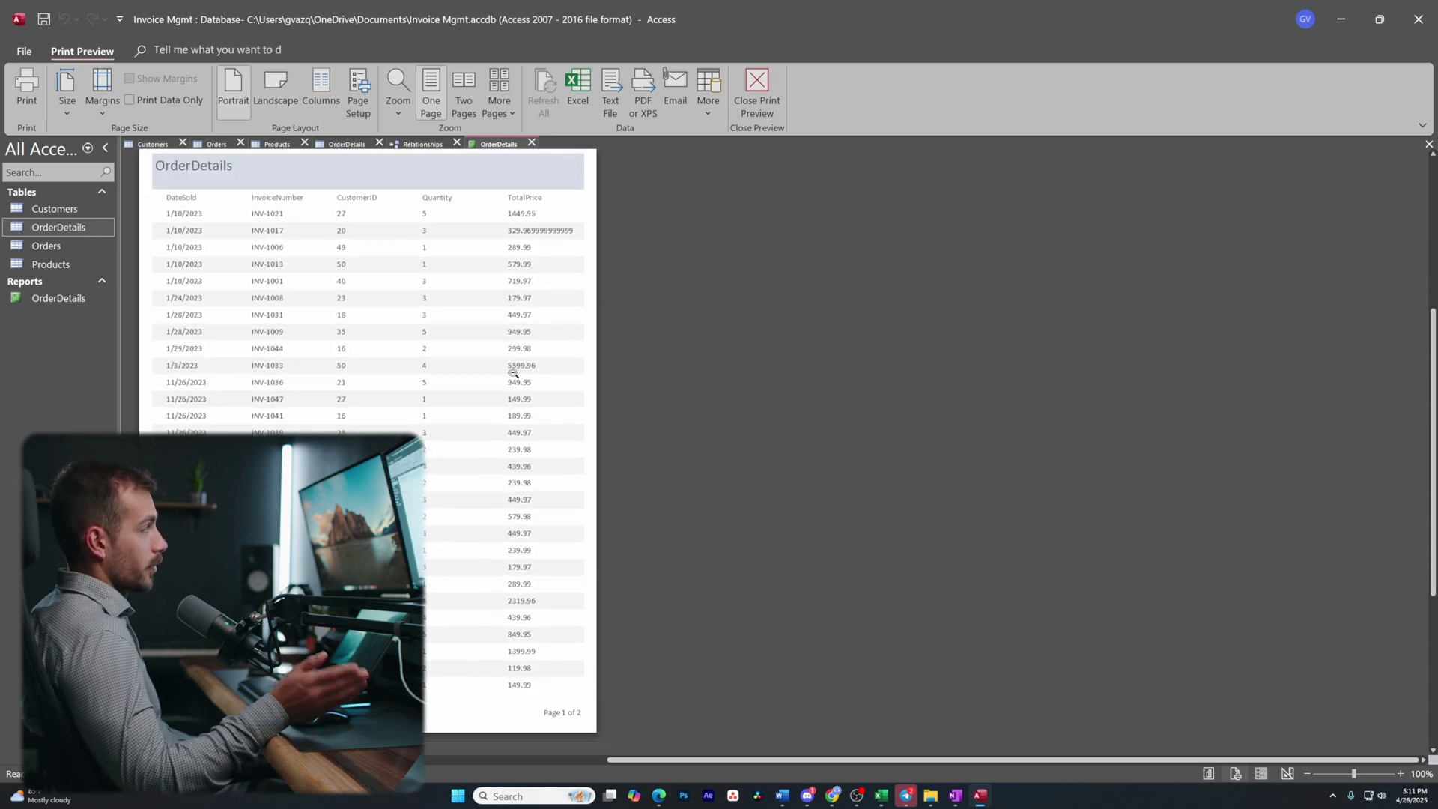